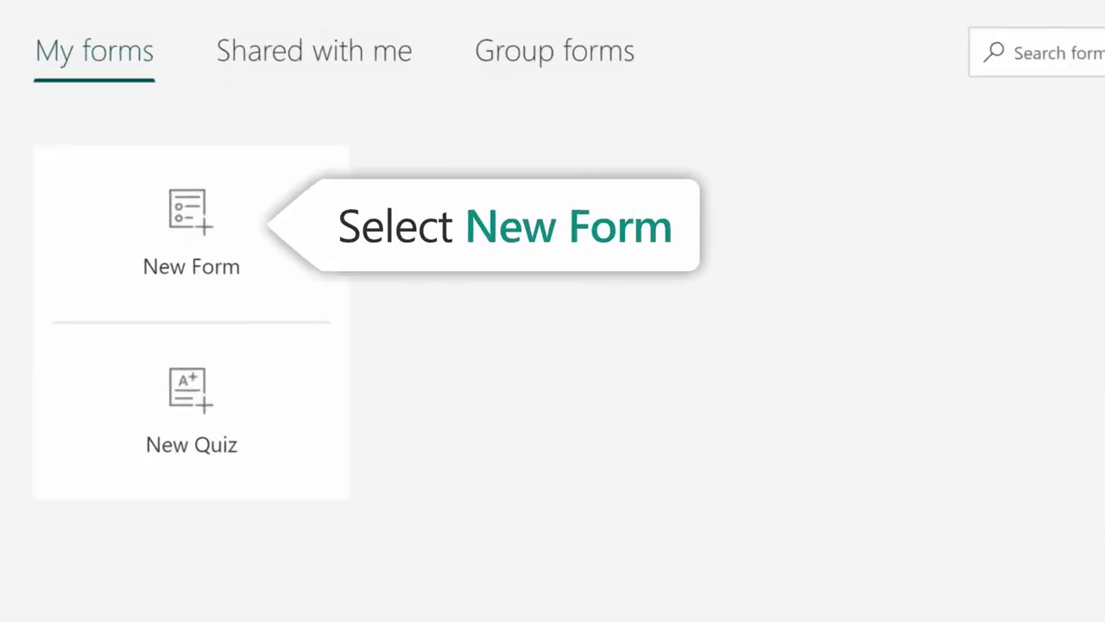
Create a new form named "Company party" with the description "Where? When?"
click(191, 275)
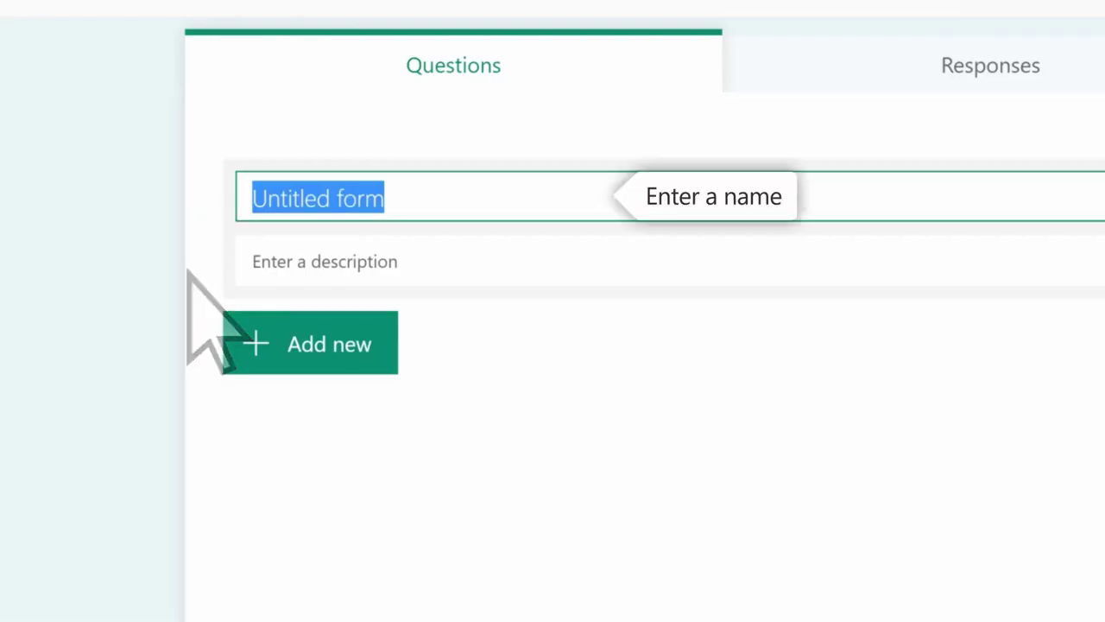
text(Company party)
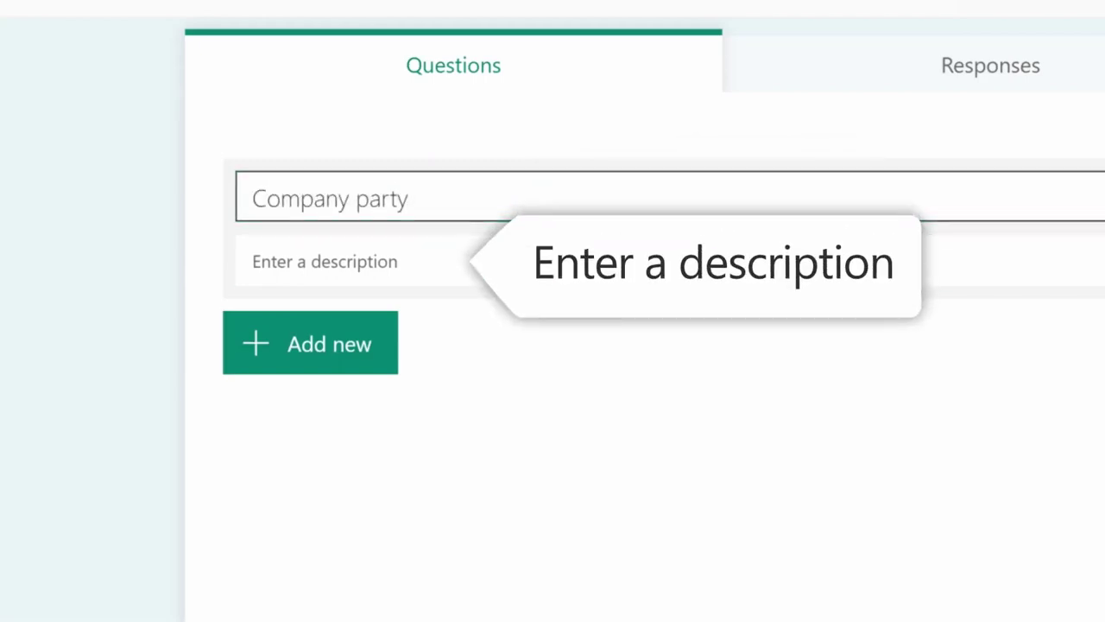
click(311, 261)
text(Where? When?)
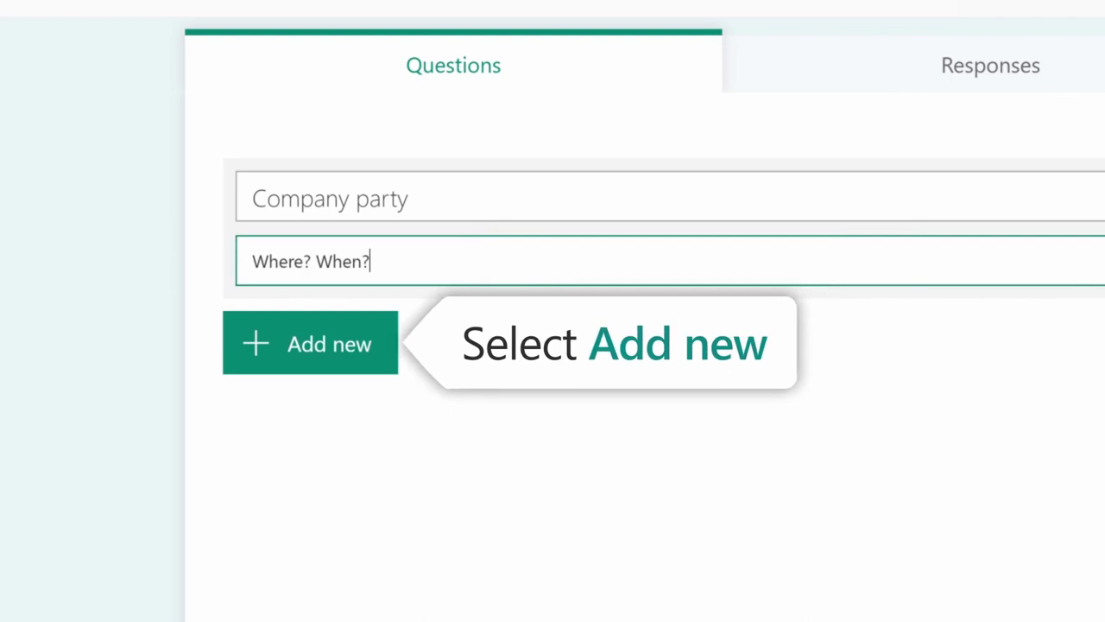
Add a choice question to the party form and start entering its question text
click(258, 361)
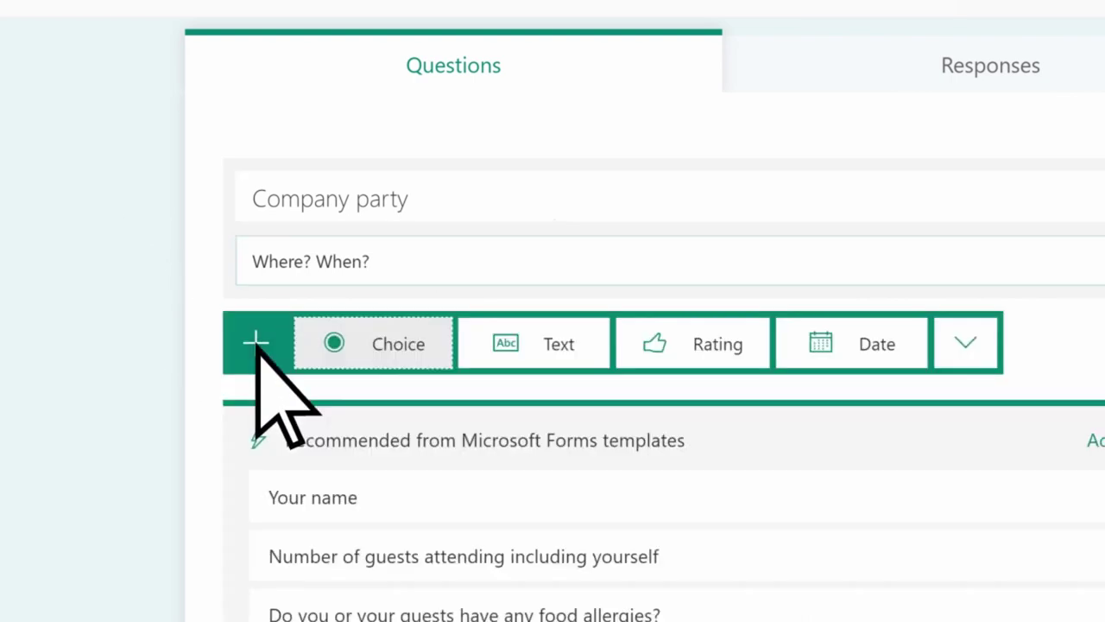
click(962, 343)
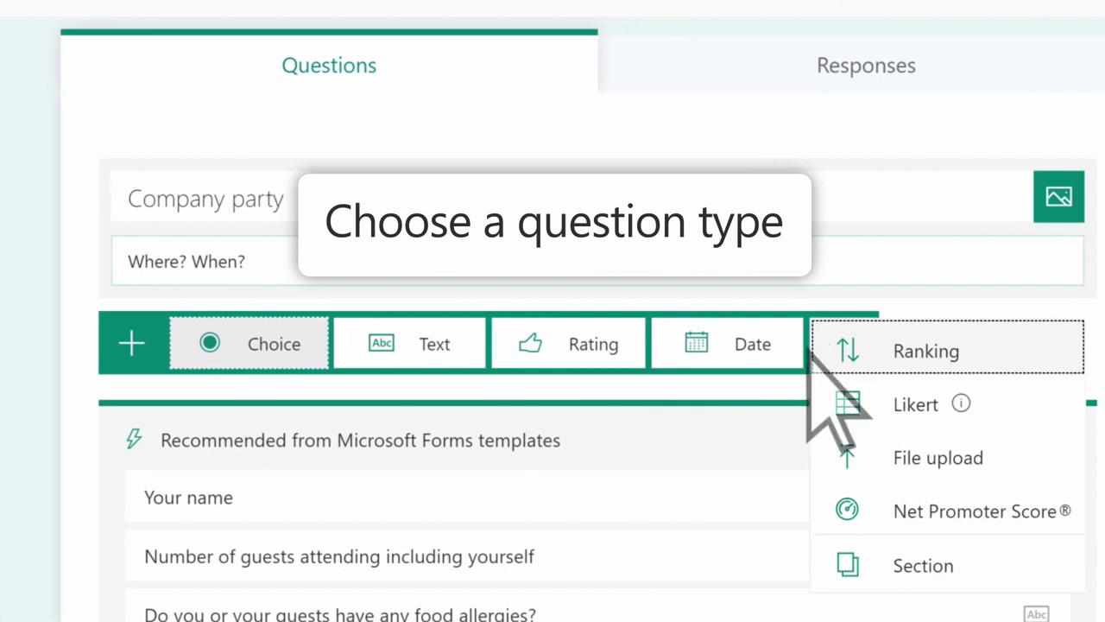
click(235, 345)
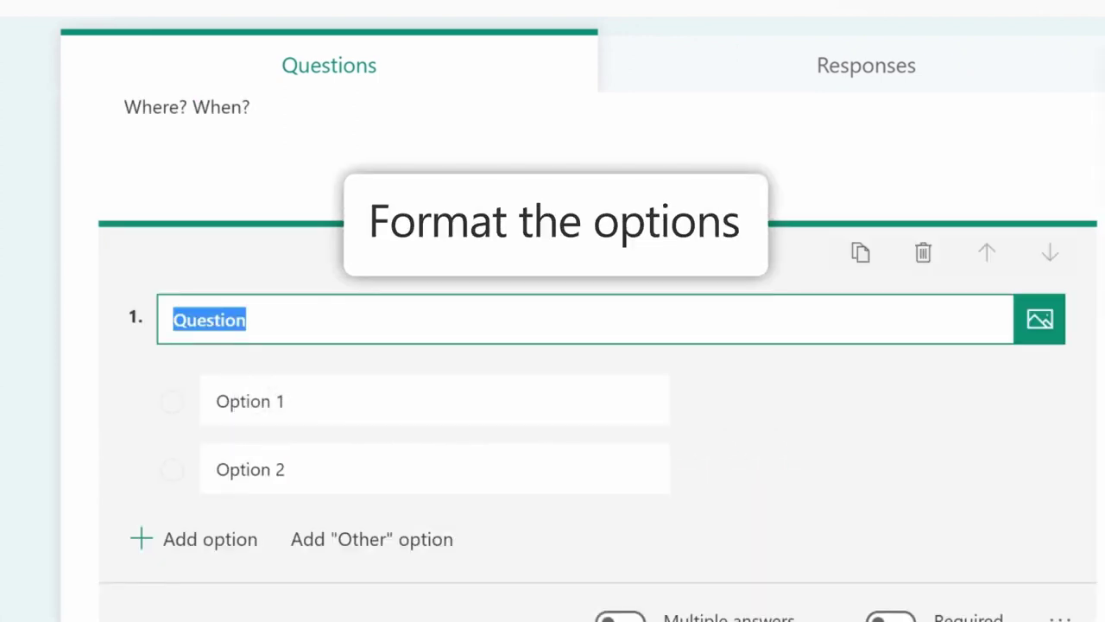
text(Wh)
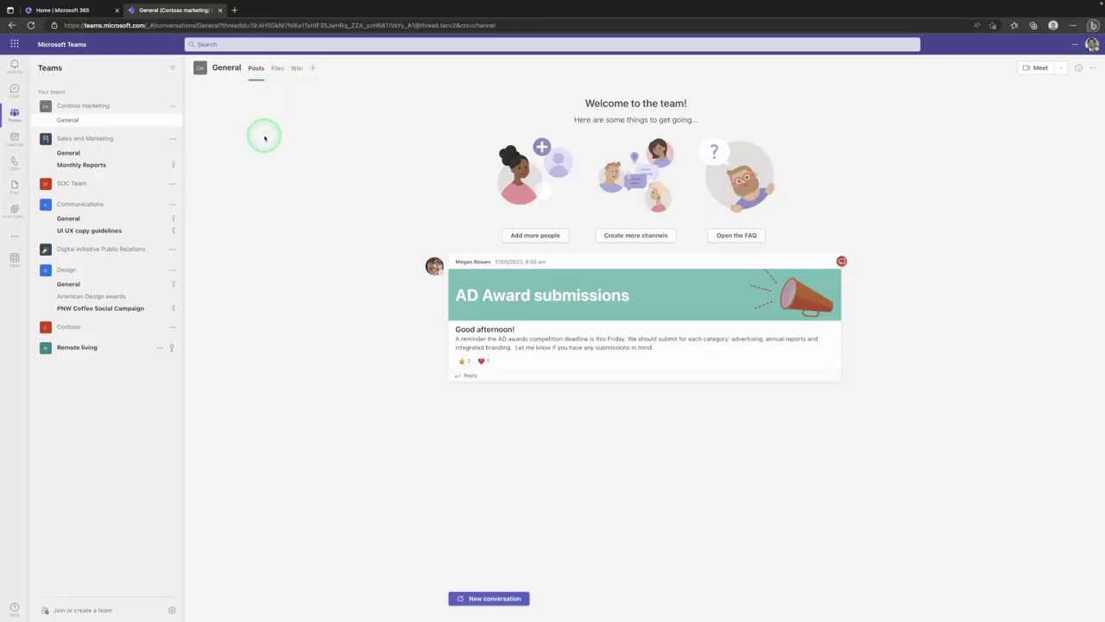
Open forms.microsoft.com in a new browser tab
click(233, 10)
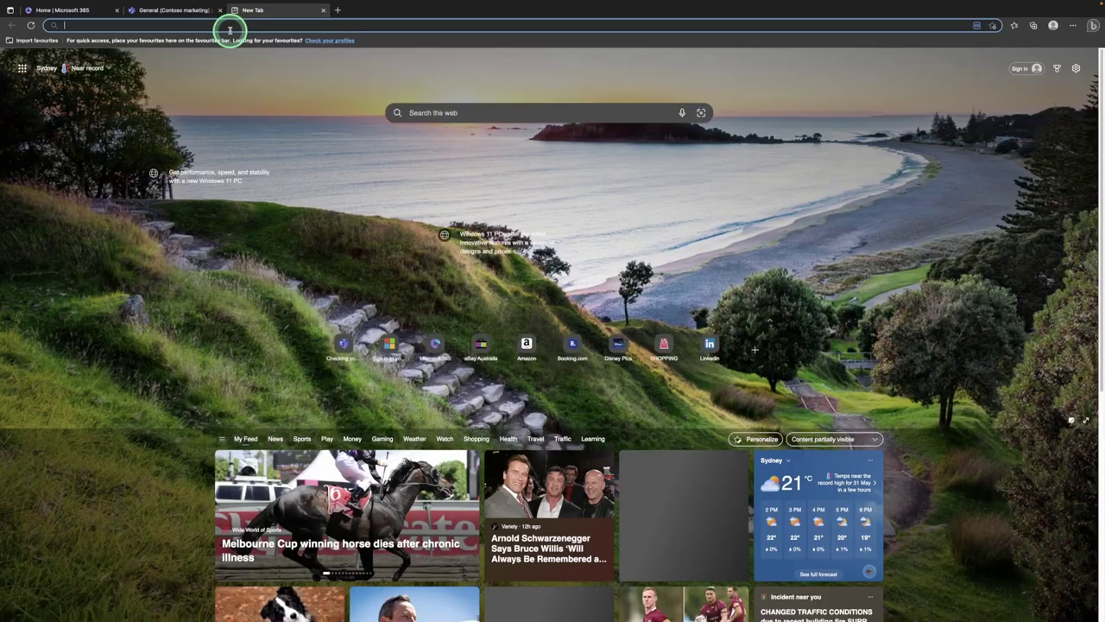
text(forms.microsoft.com)
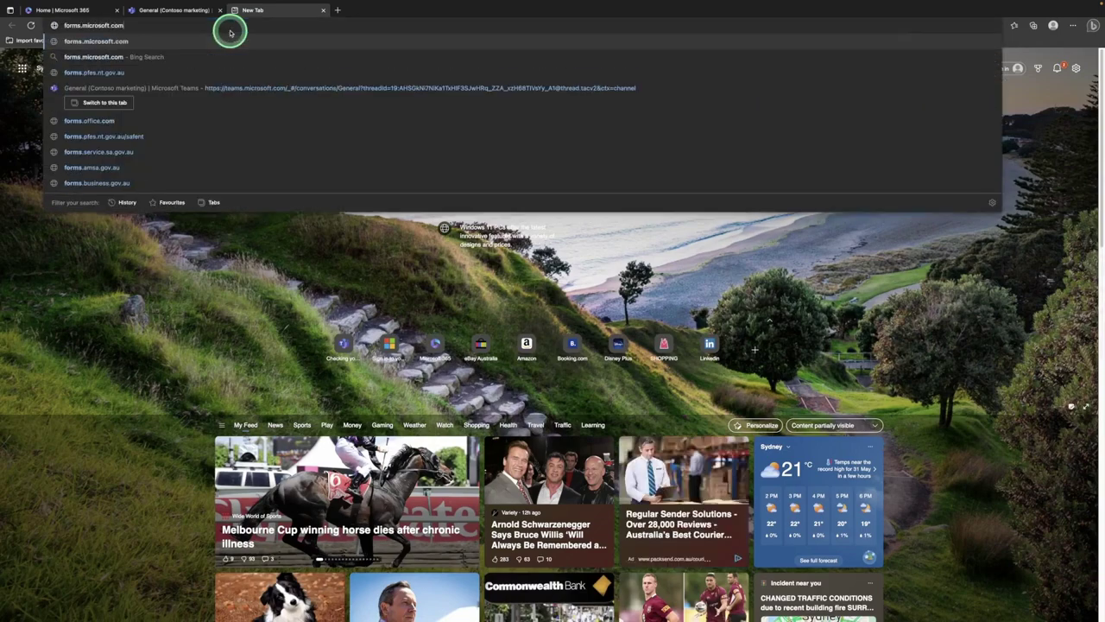
key(Return)
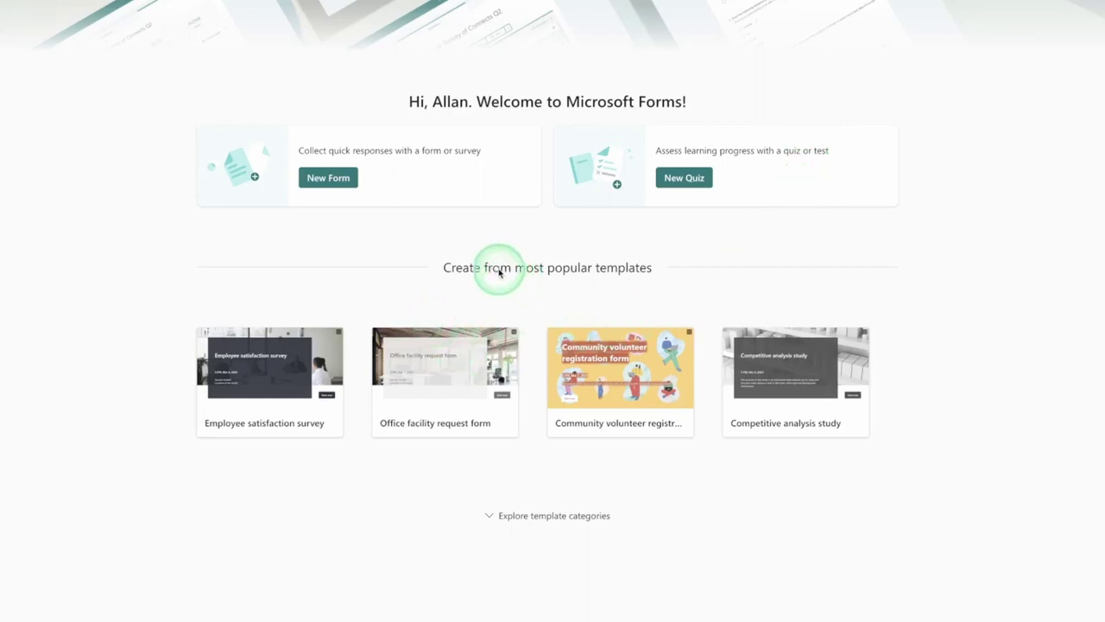
Browse the template categories and create a new blank form
click(555, 517)
scroll(518, 492, down, 3)
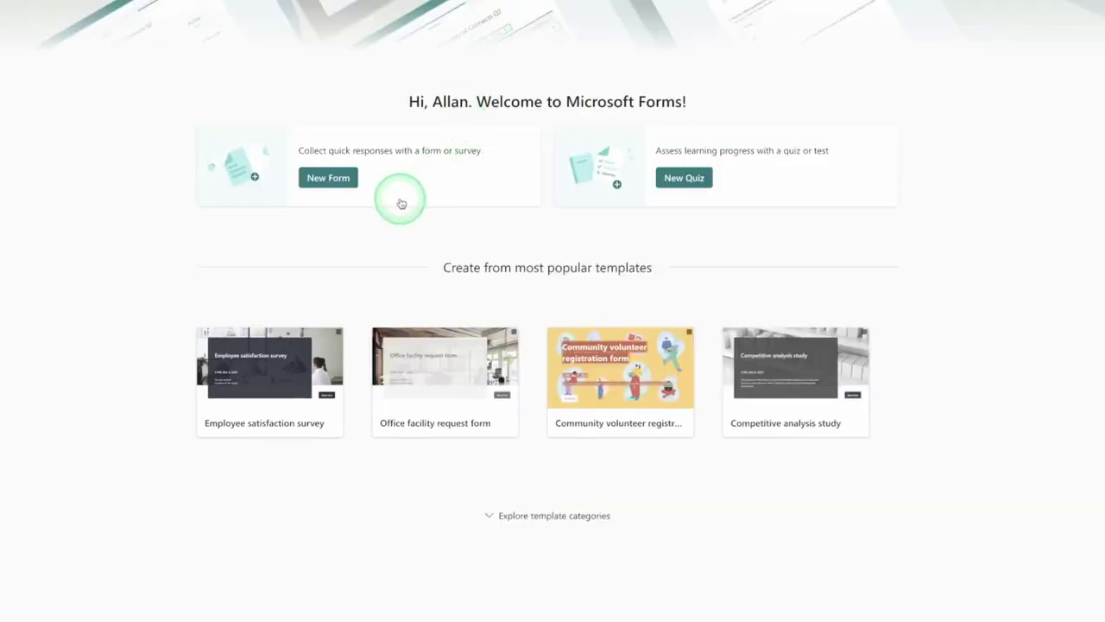
click(338, 180)
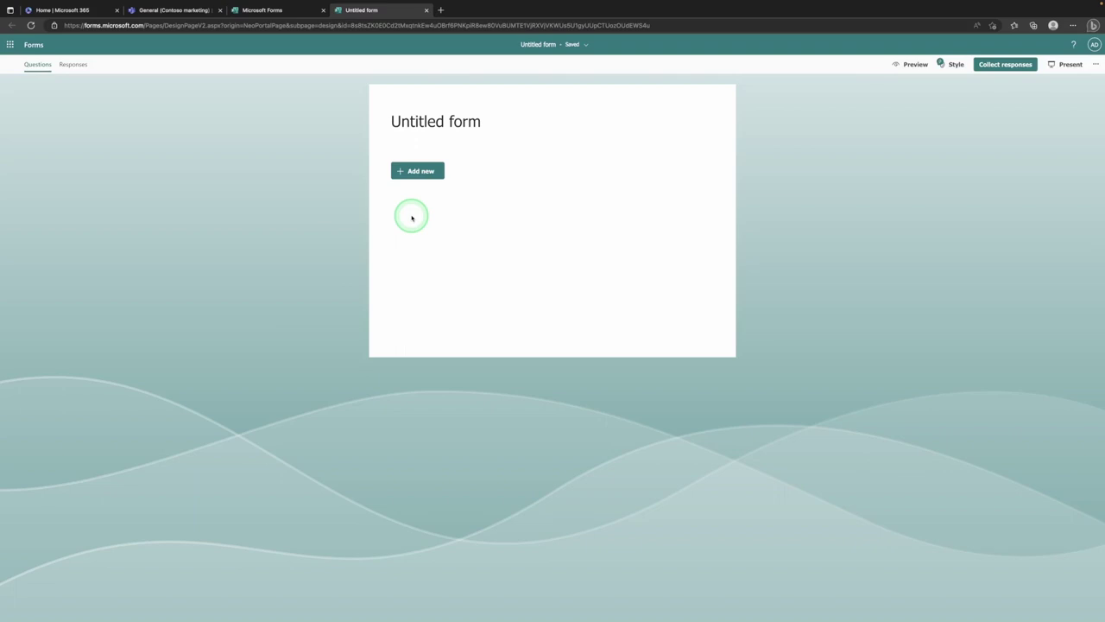
View the blank form's responses page, return to the questions and check the form's title and save status details
click(73, 68)
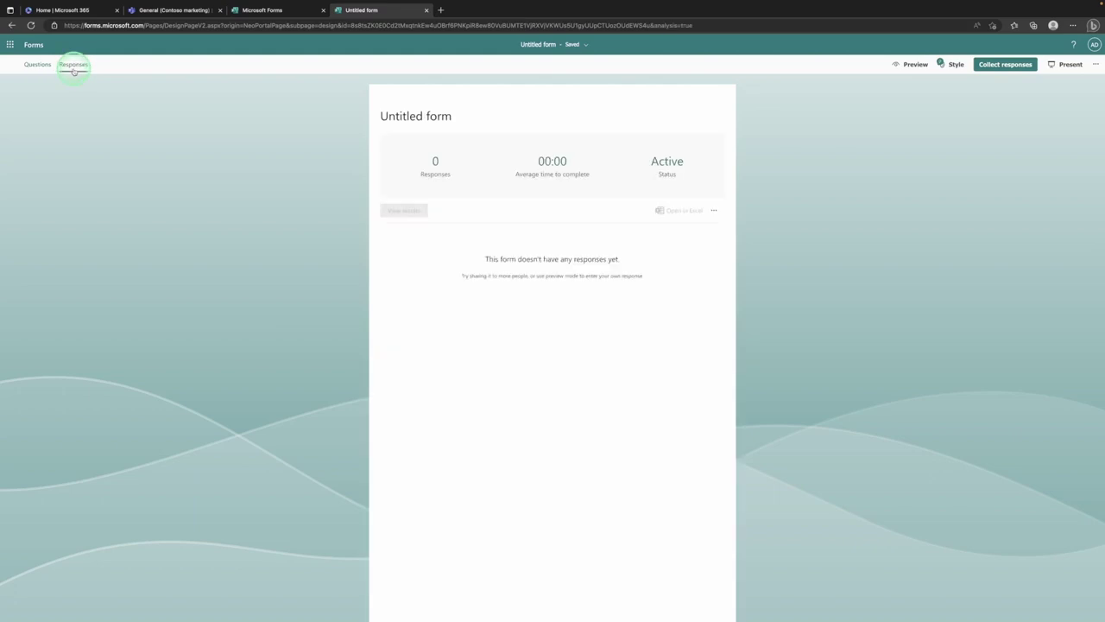
click(35, 69)
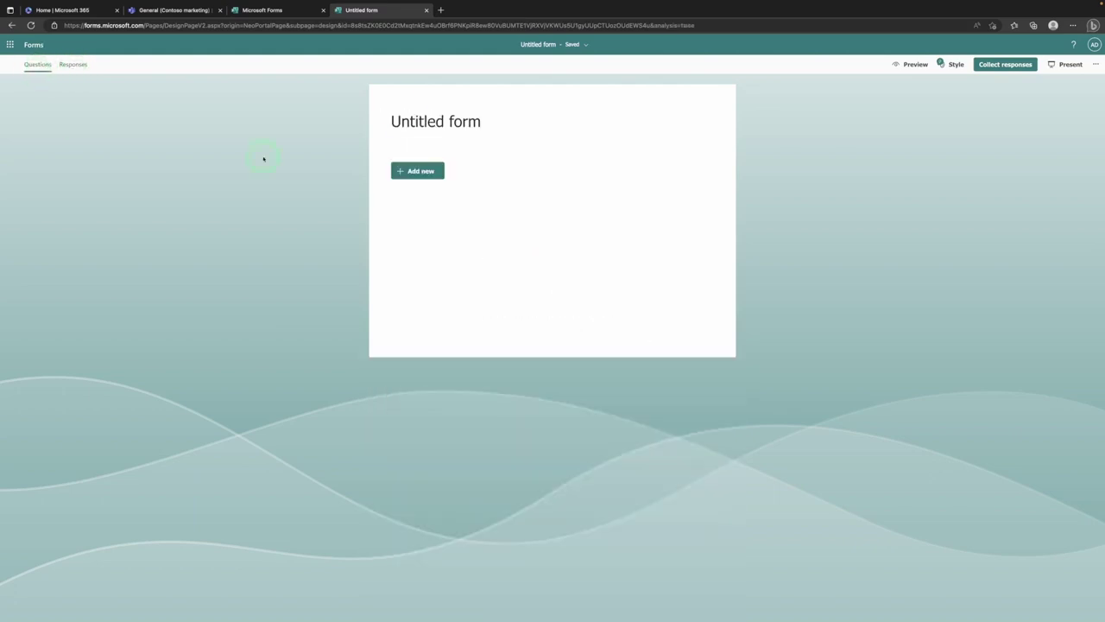
click(547, 47)
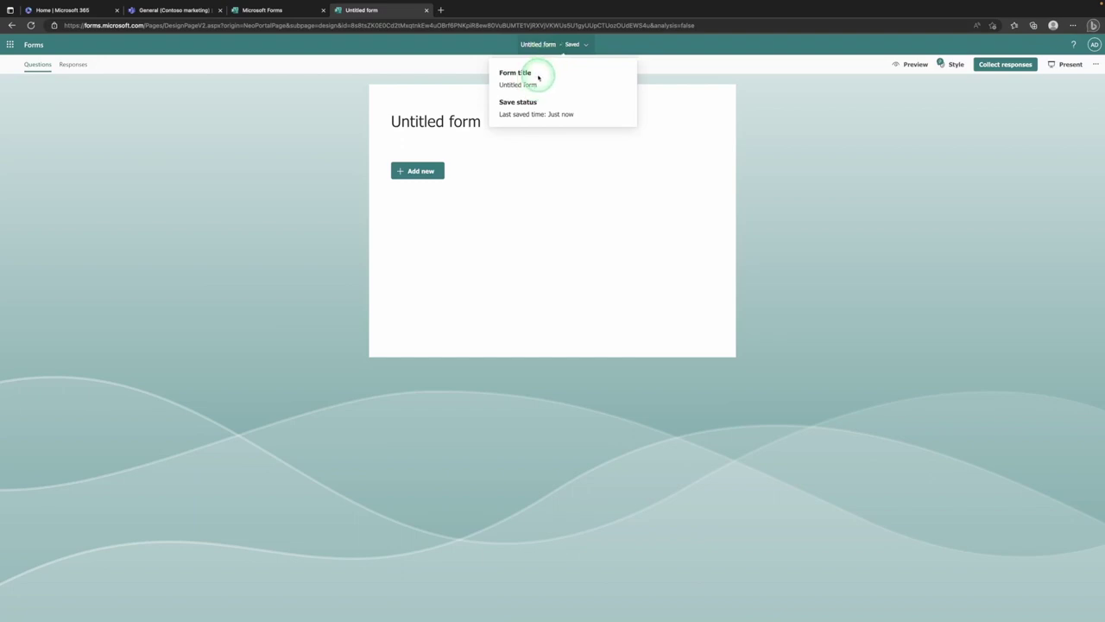
Title the form "Customer Feedback Form" and enter the description "Please add in all your feedback about Aldo James Tech Tips!"
click(454, 124)
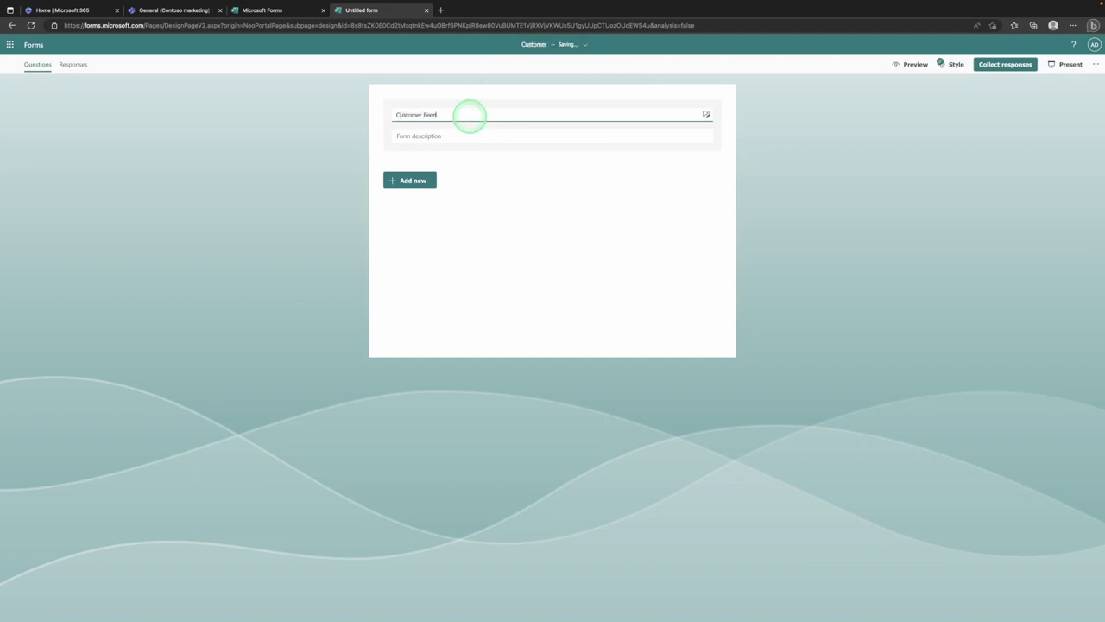
text(Form)
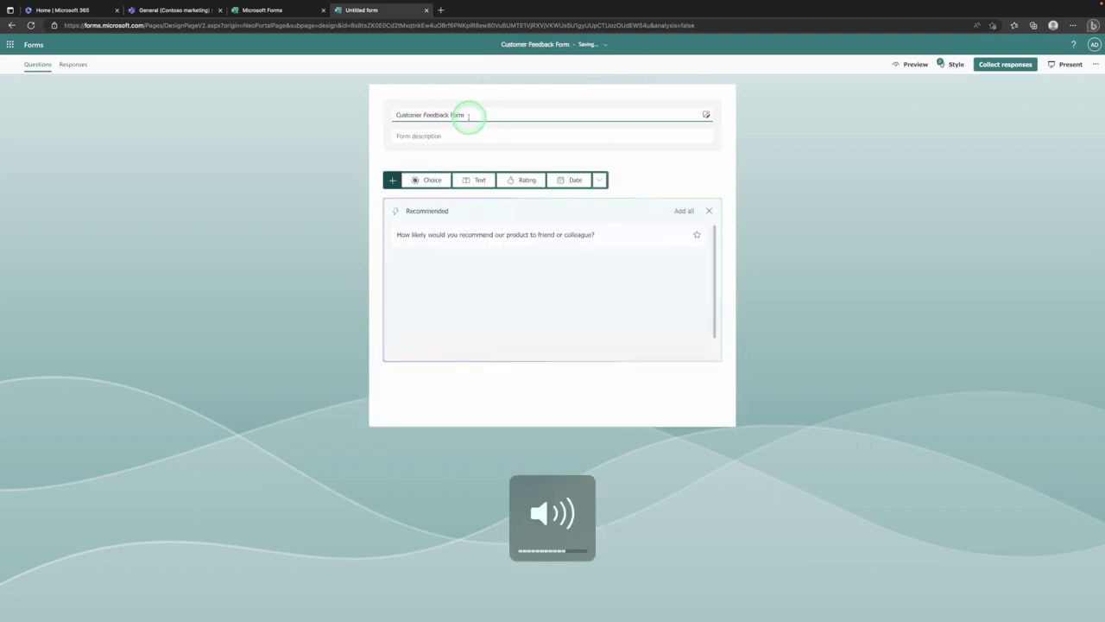
click(465, 137)
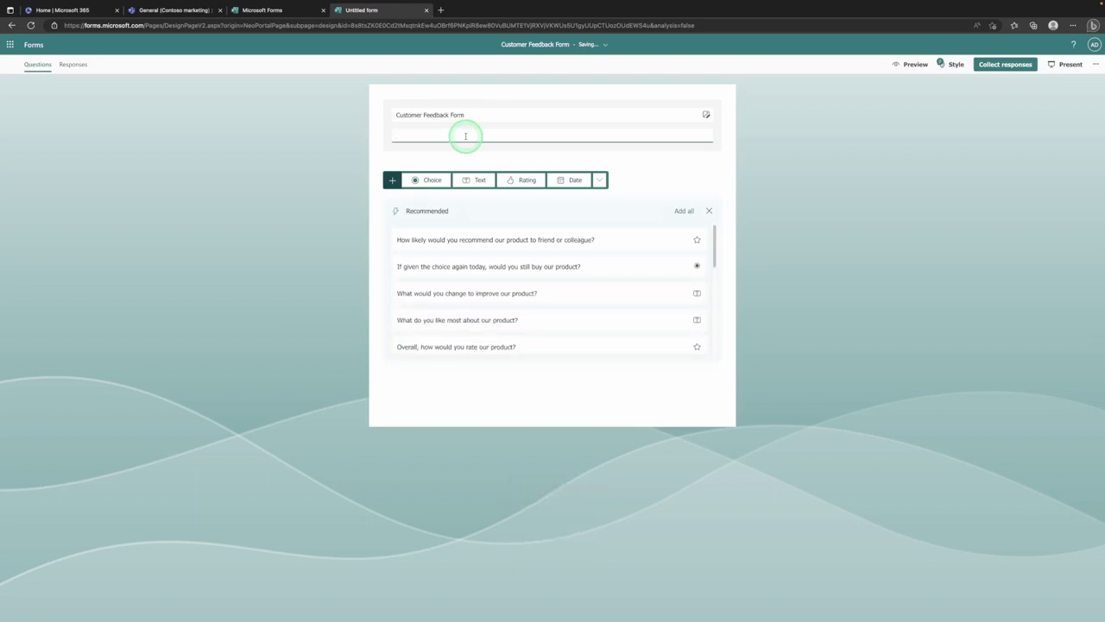
triple_click(478, 115)
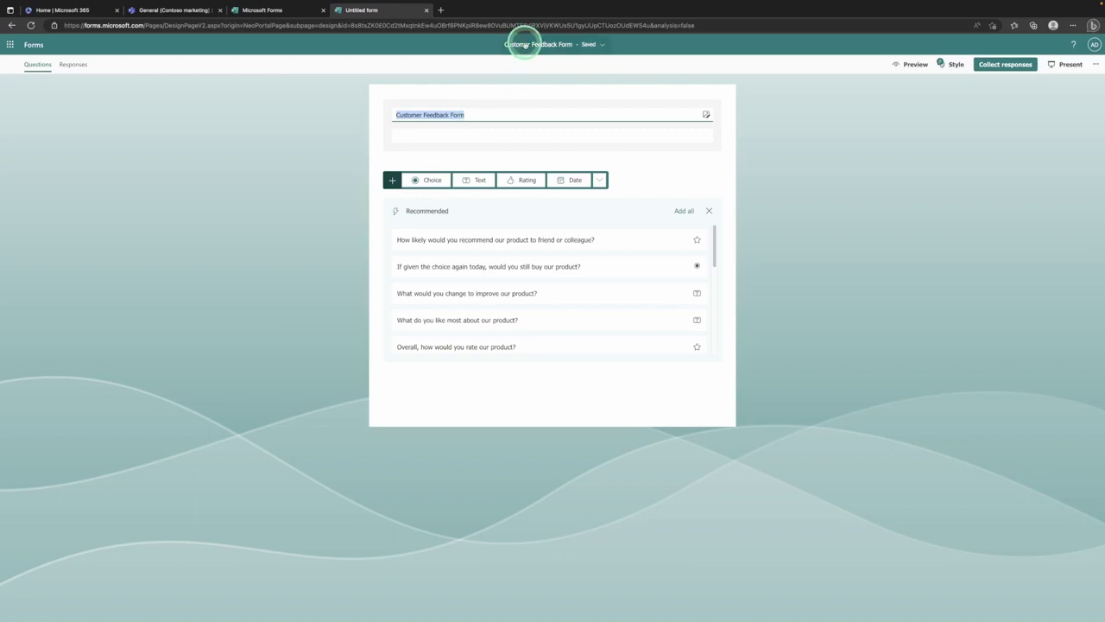
click(471, 133)
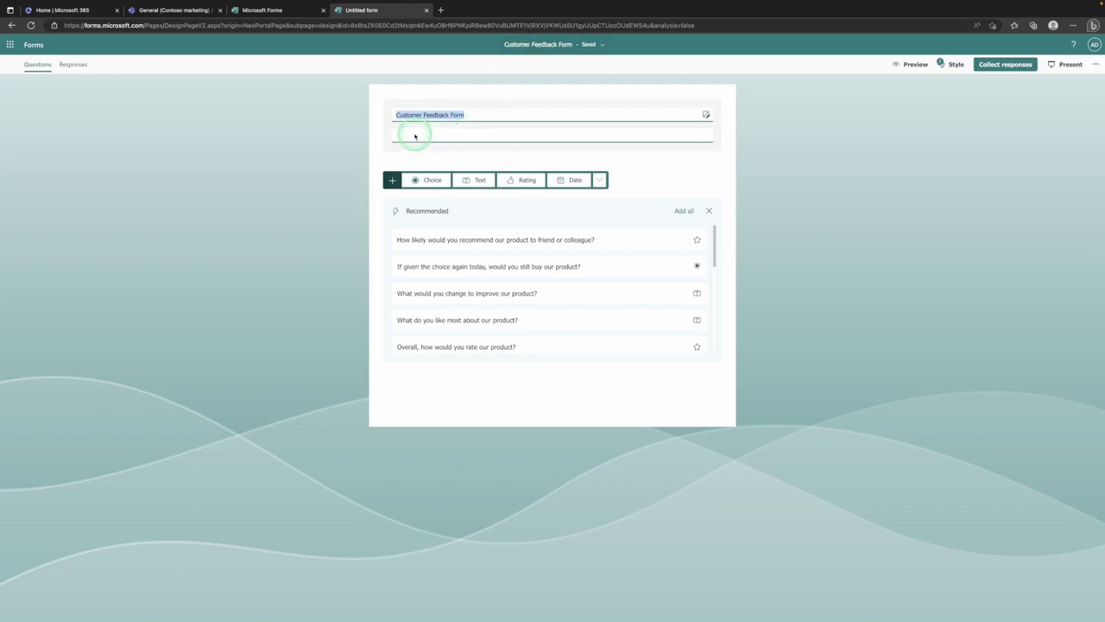
click(434, 134)
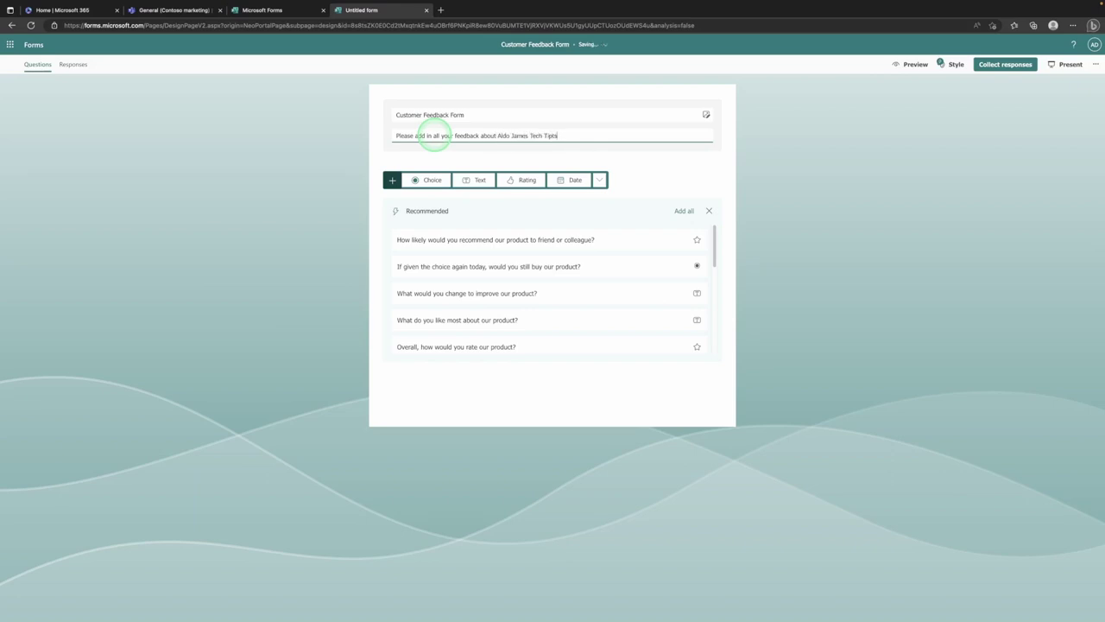
click(779, 155)
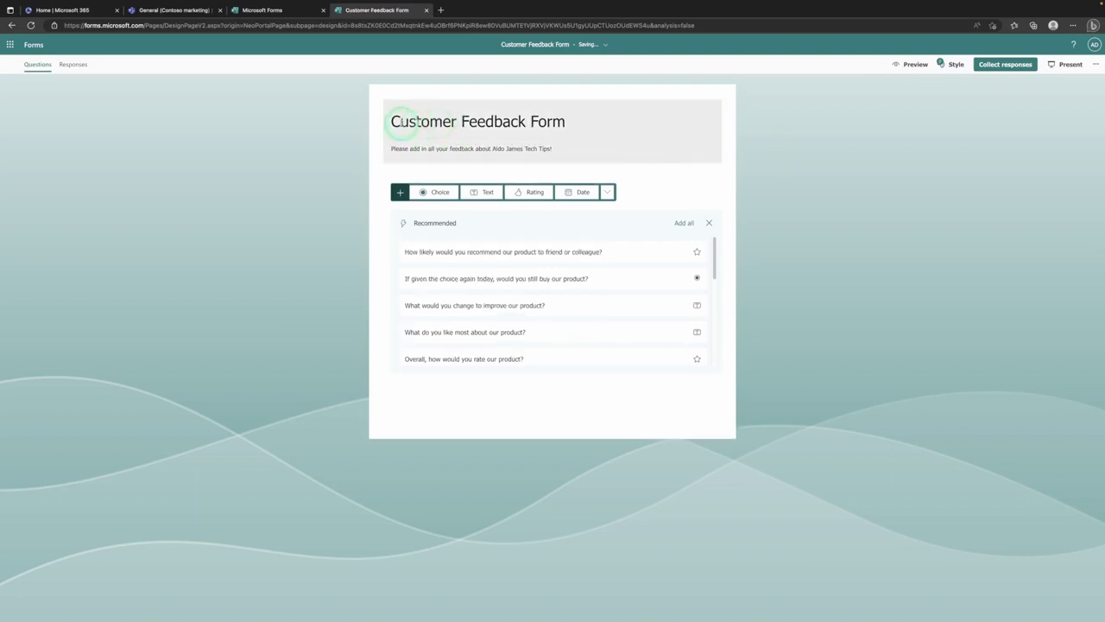
Review the form's title and the list of recommended questions
drag(407, 121, 518, 121)
click(517, 164)
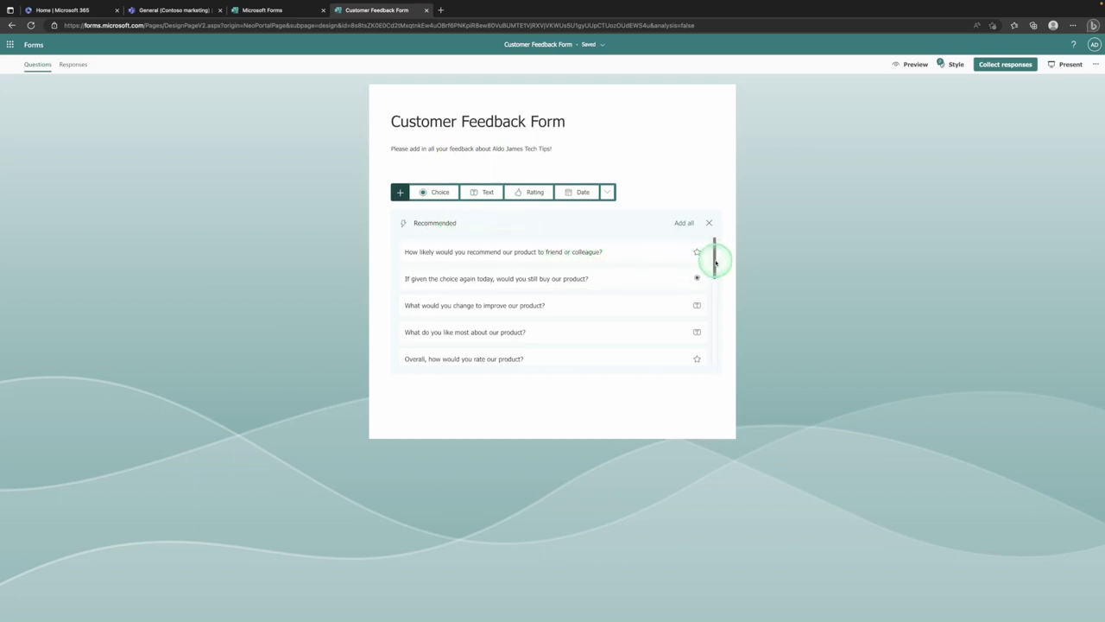
mouse_move(715, 261)
mouse_down()
mouse_move(715, 356)
mouse_move(708, 261)
mouse_up()
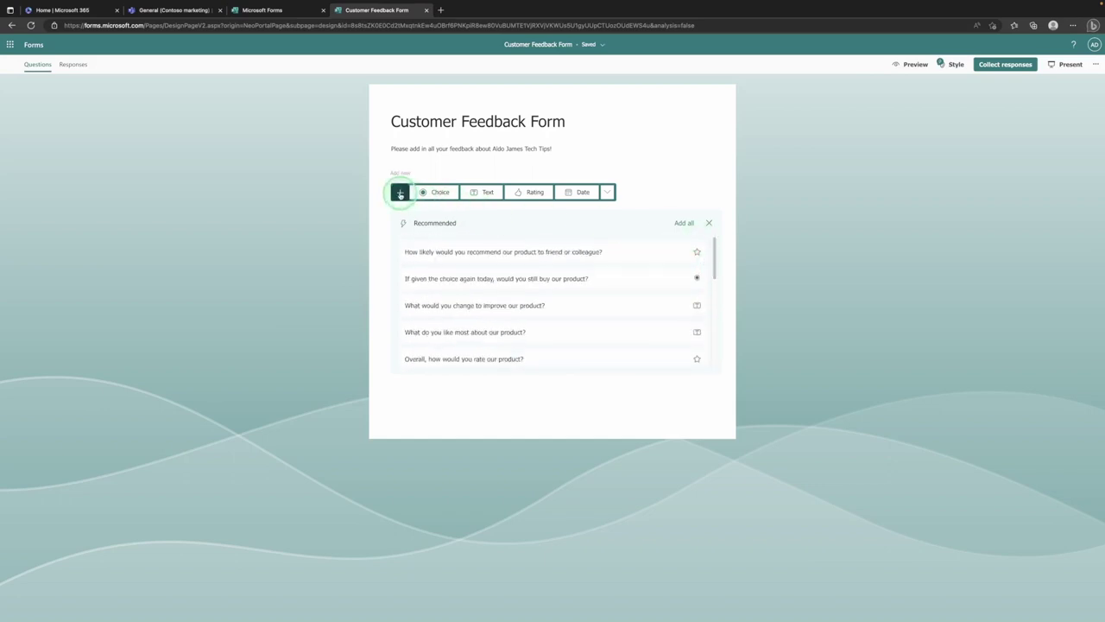
Add a text question to the feedback form and try its Long answer setting on and off
click(400, 192)
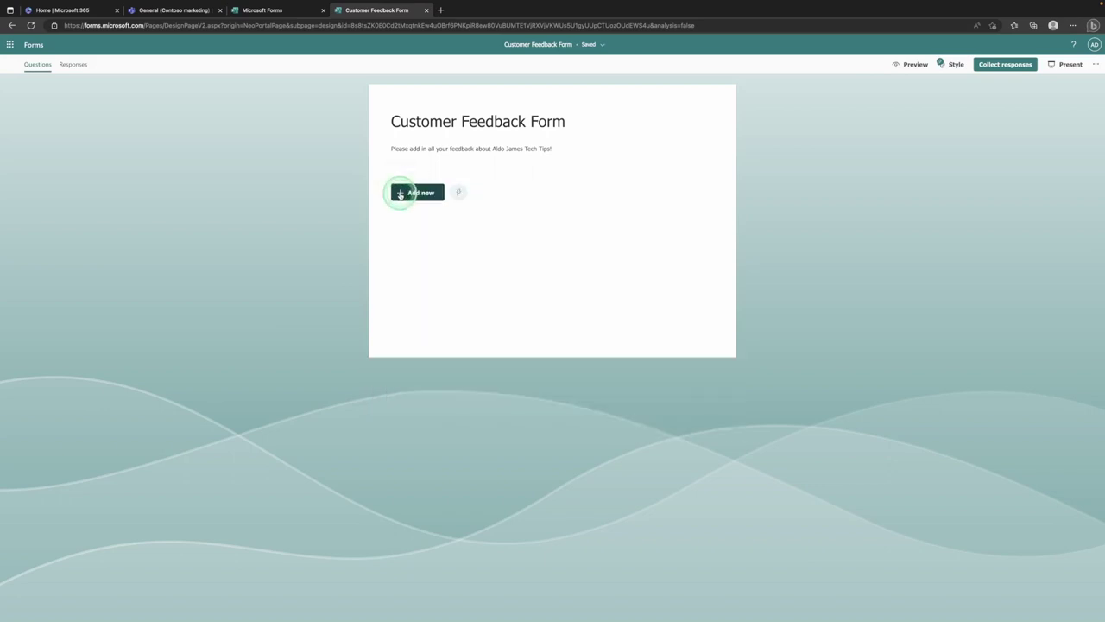
click(400, 193)
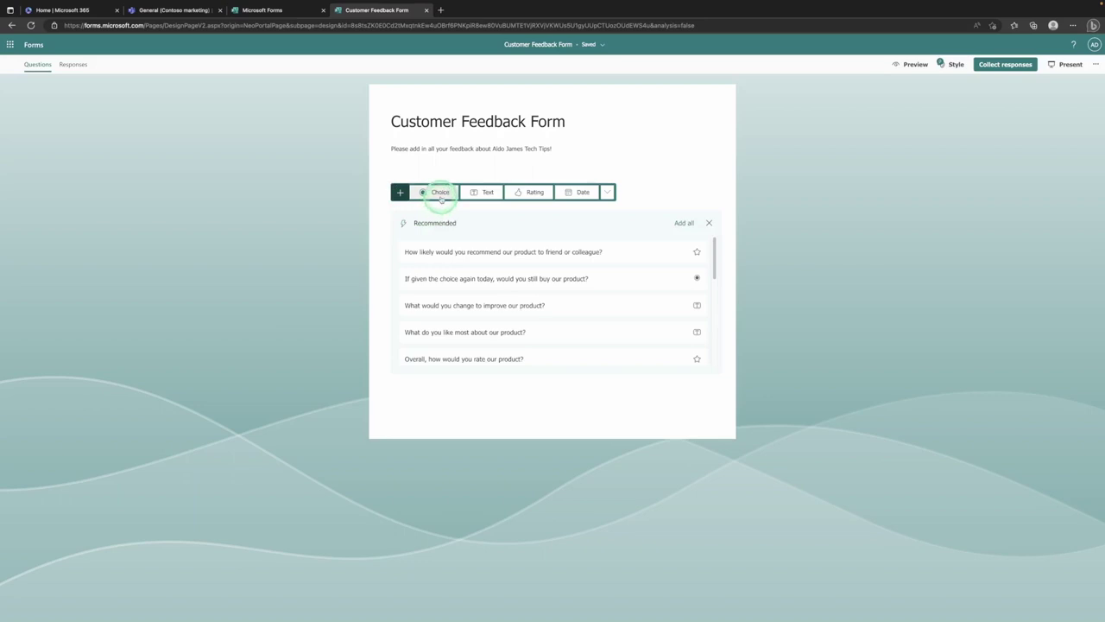
click(489, 194)
click(439, 216)
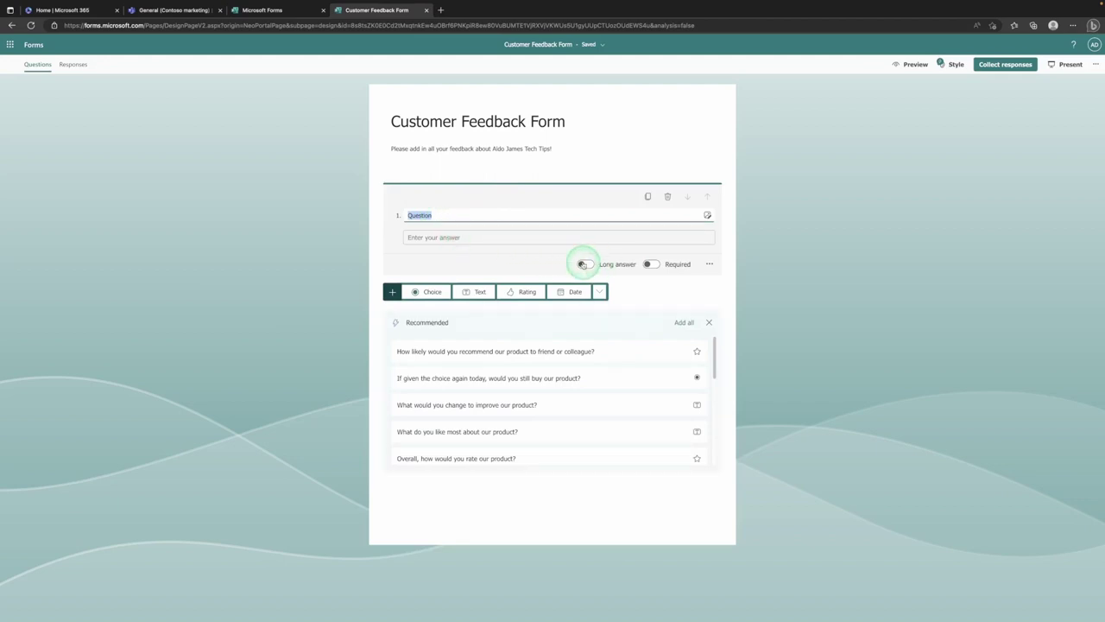
click(586, 264)
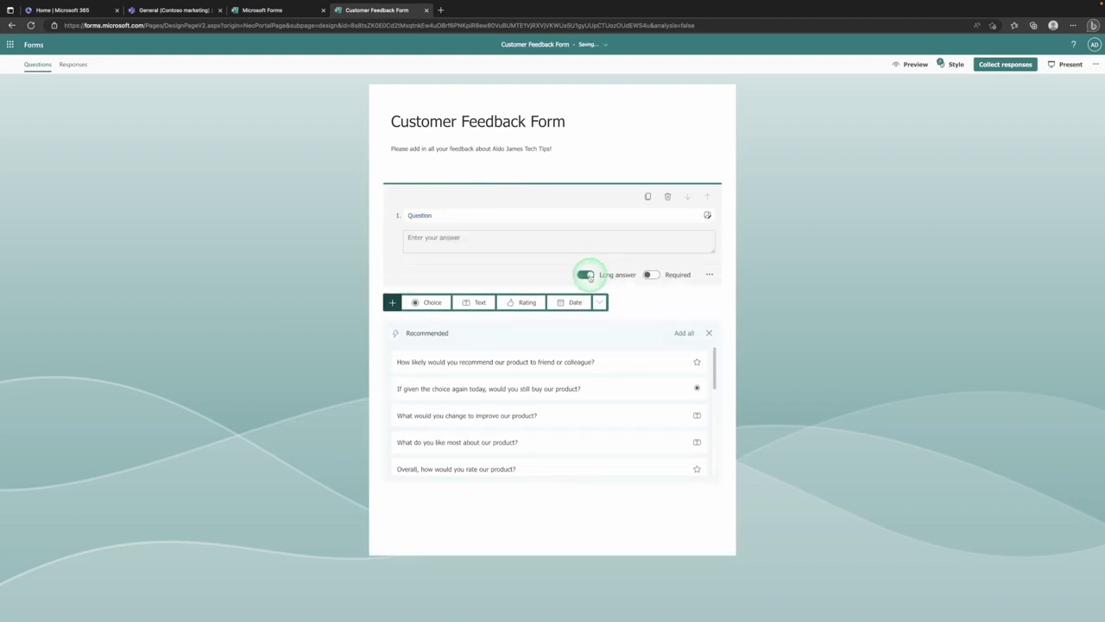
click(586, 274)
Add a rating question below the text question and look through its level and symbol options
click(529, 290)
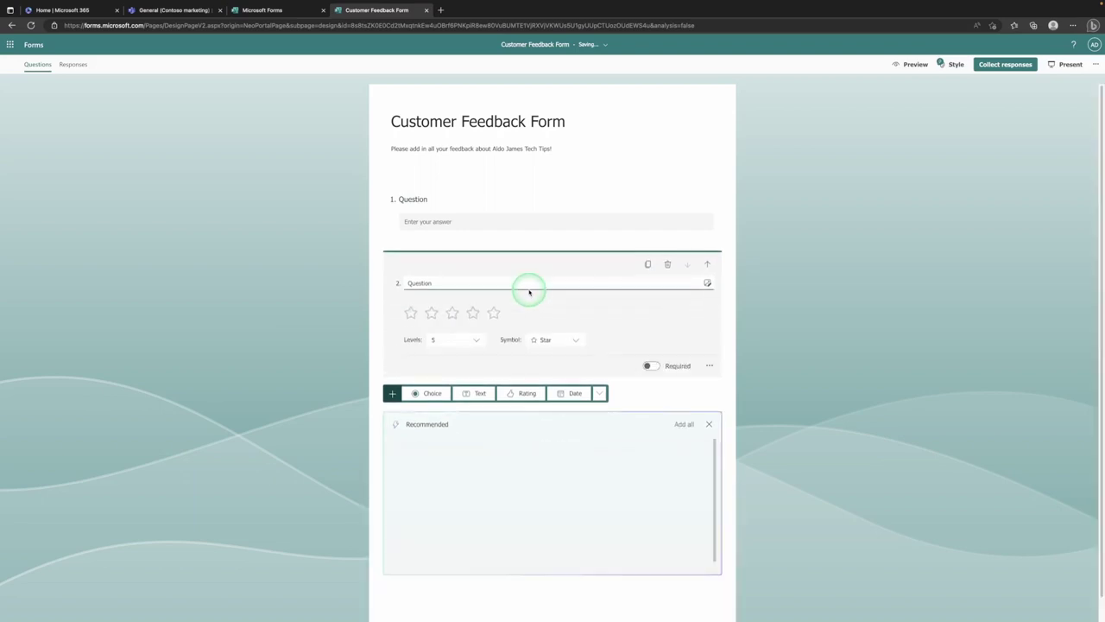
click(458, 335)
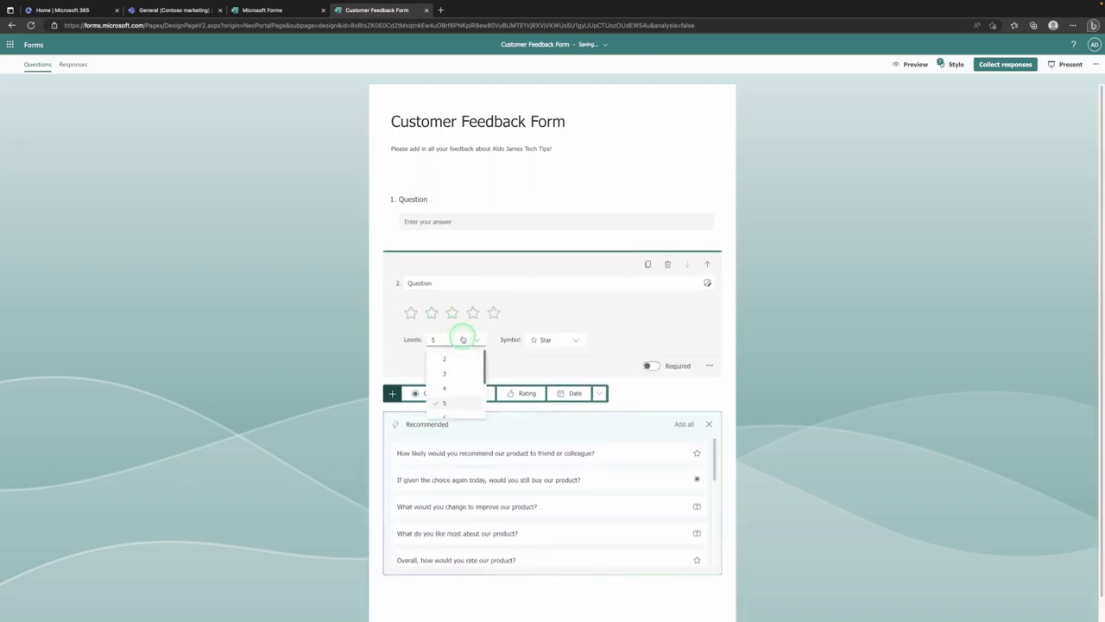
scroll(469, 389, down, 2)
click(544, 340)
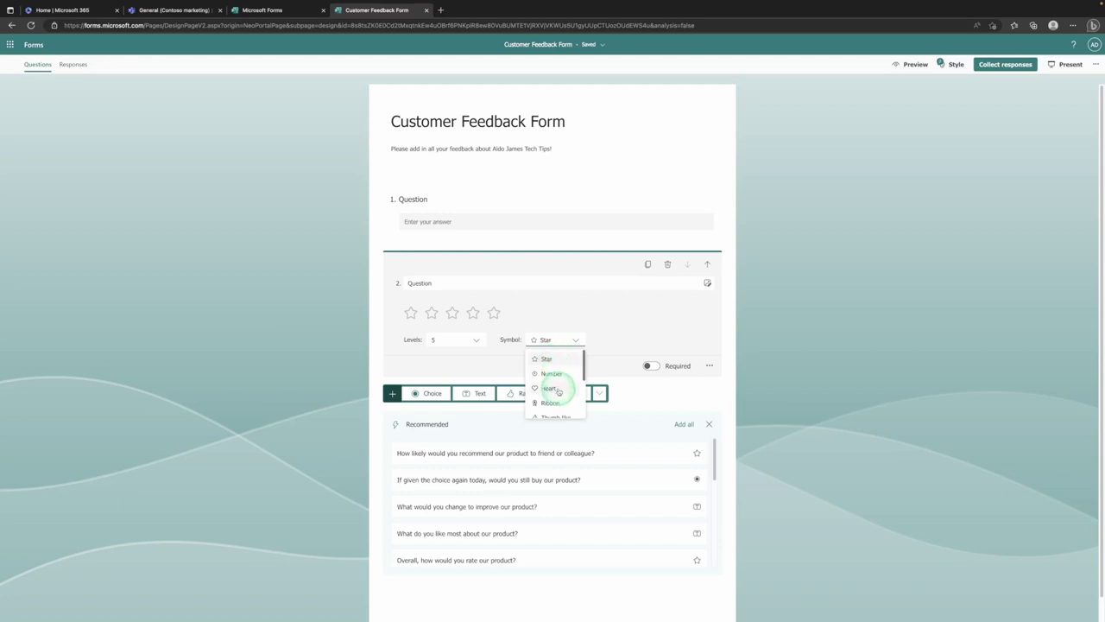
click(604, 350)
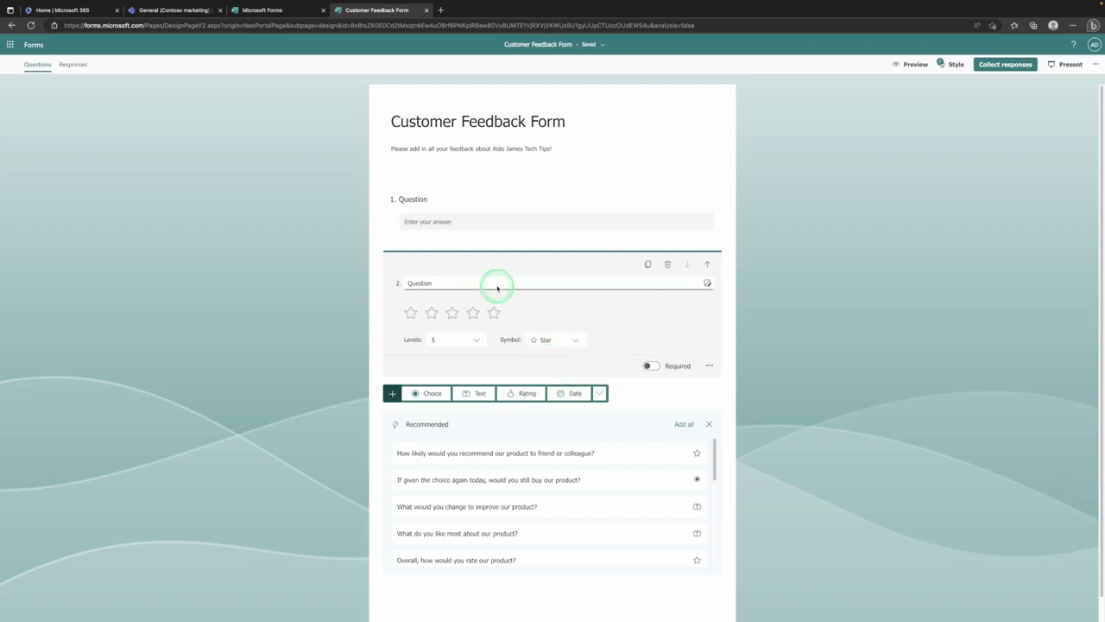
Add a date question at the end of the form and delete the rating and text questions above it
click(565, 393)
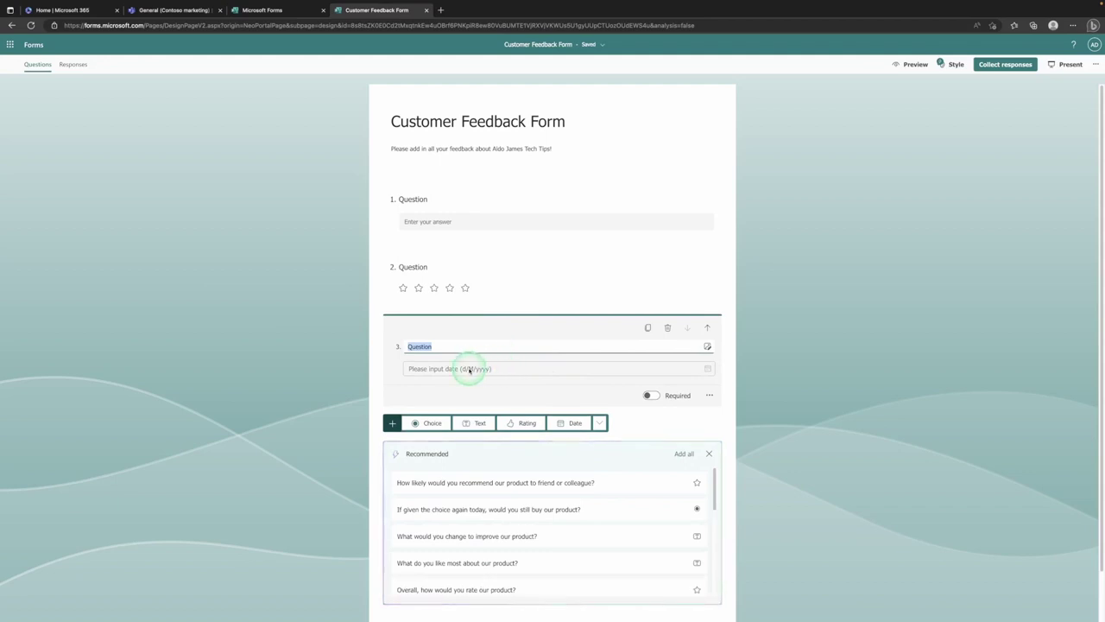
click(572, 259)
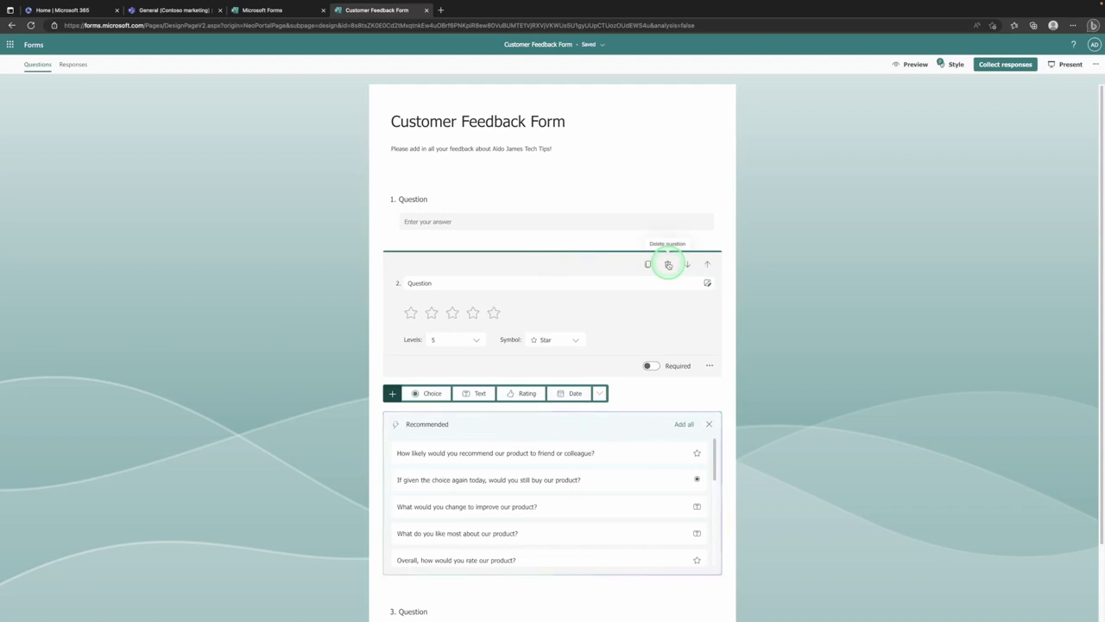
click(667, 264)
click(667, 193)
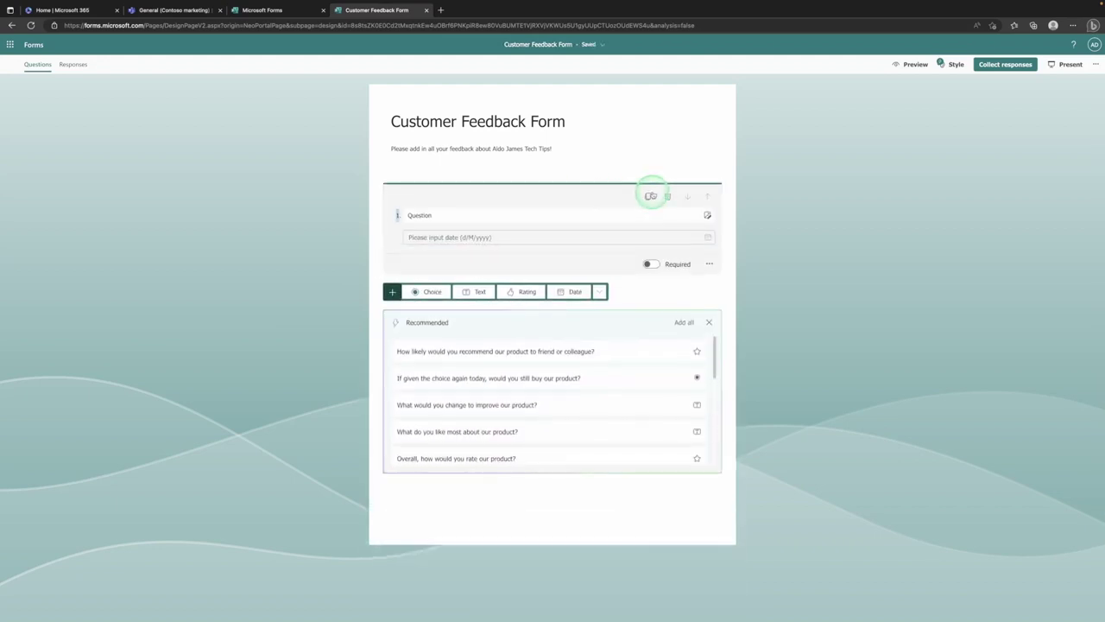
Delete the date question from the form and look through the additional question types available
click(665, 197)
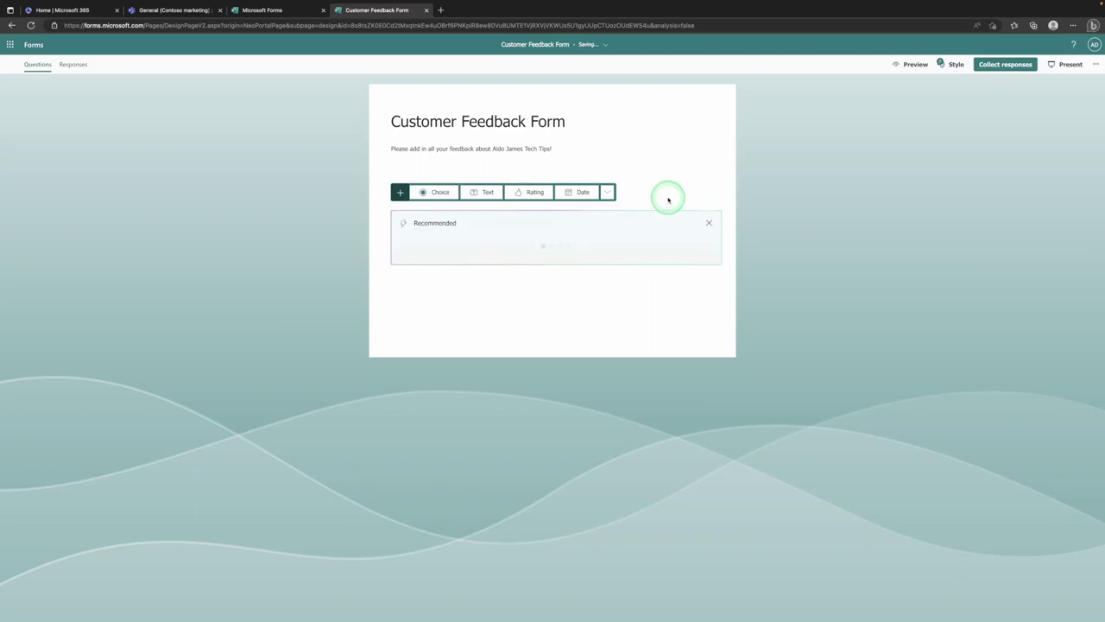
click(607, 192)
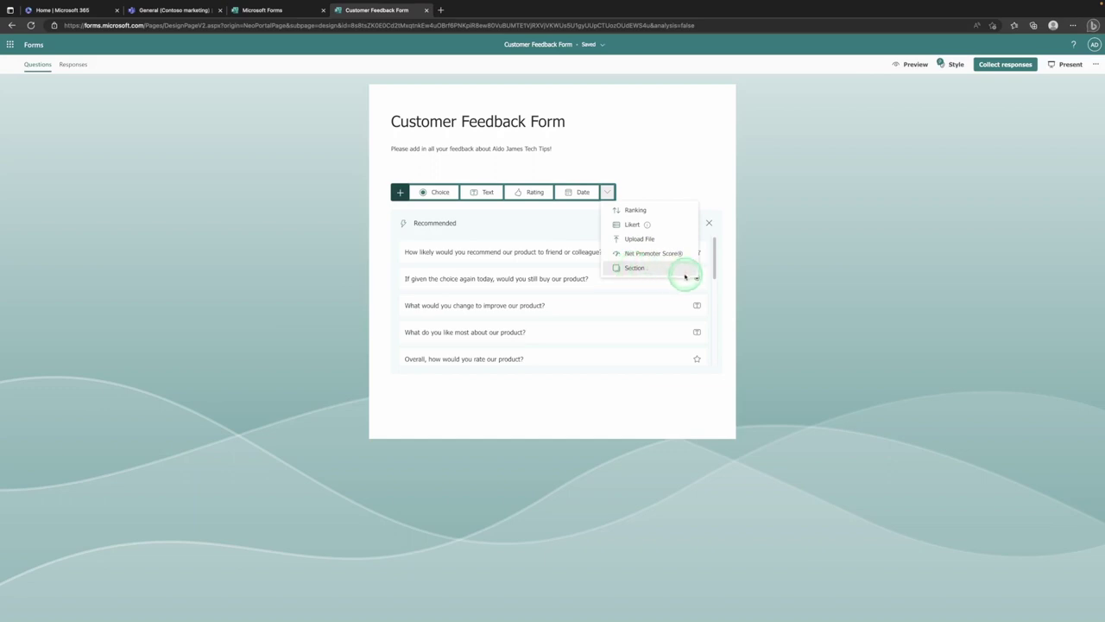
click(815, 207)
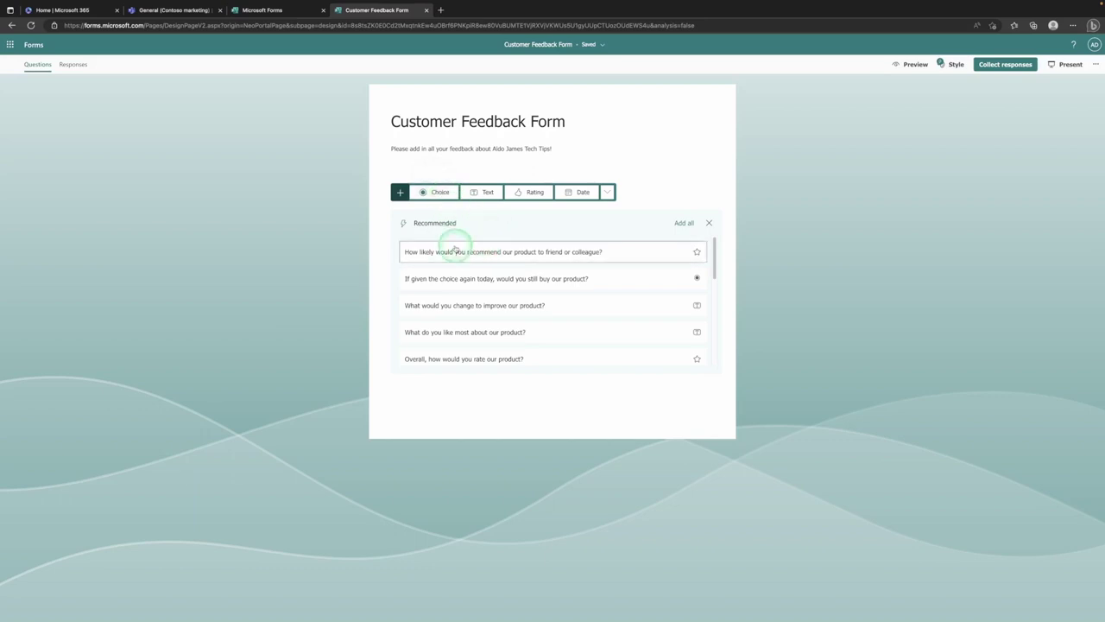
Add the recommended question "How likely would you recommend our product to friend or colleague?" and replace "our product" with "Aldo James Tech Tips"
click(529, 253)
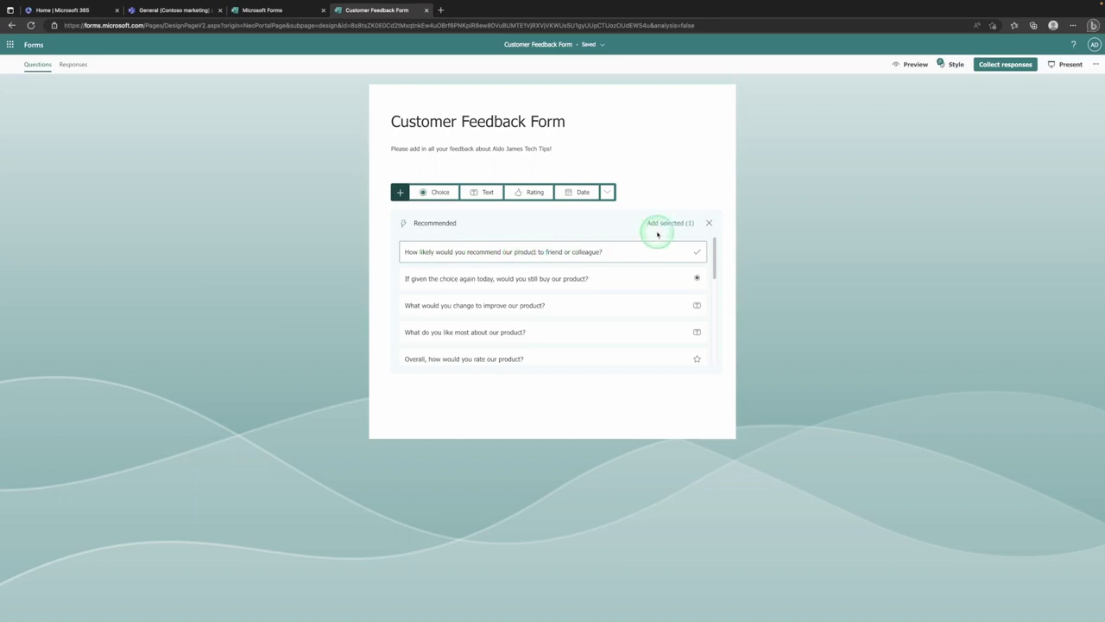
click(682, 222)
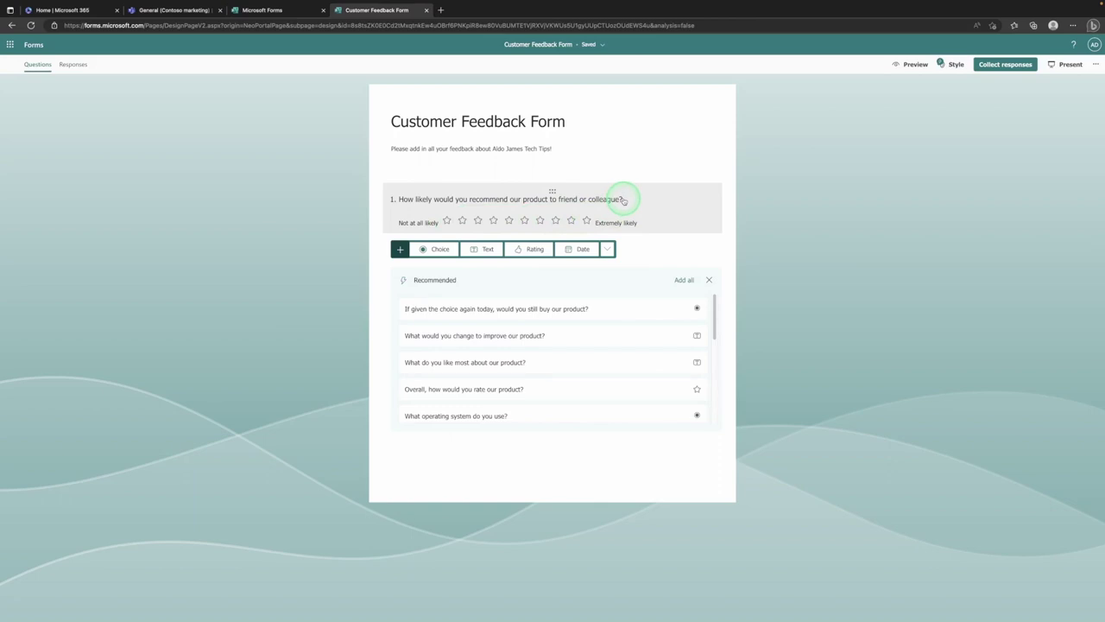
click(621, 199)
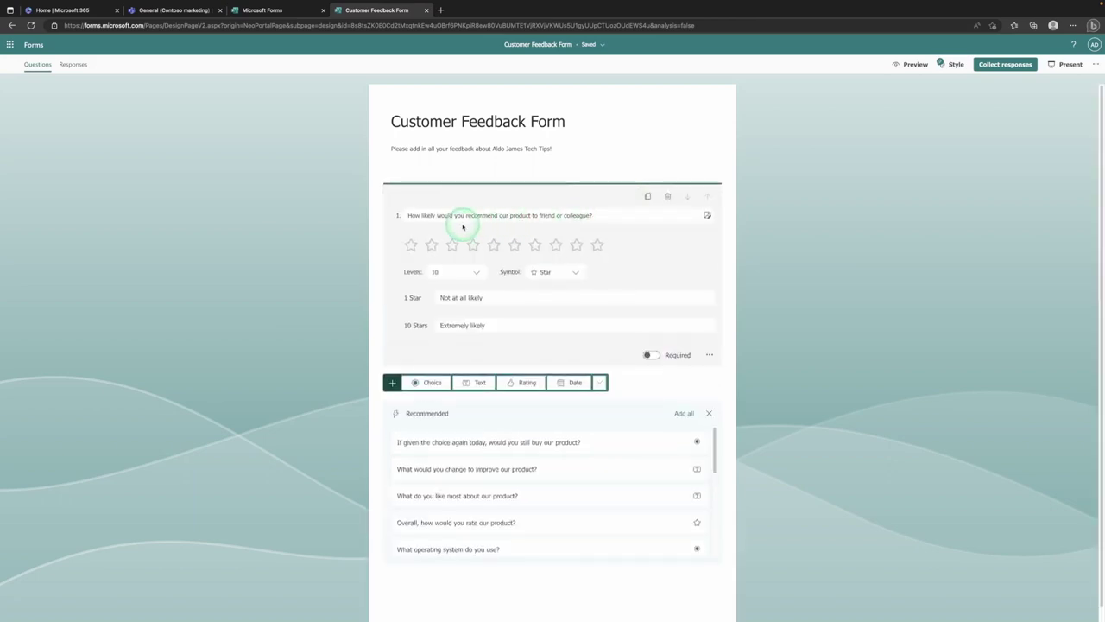
click(466, 217)
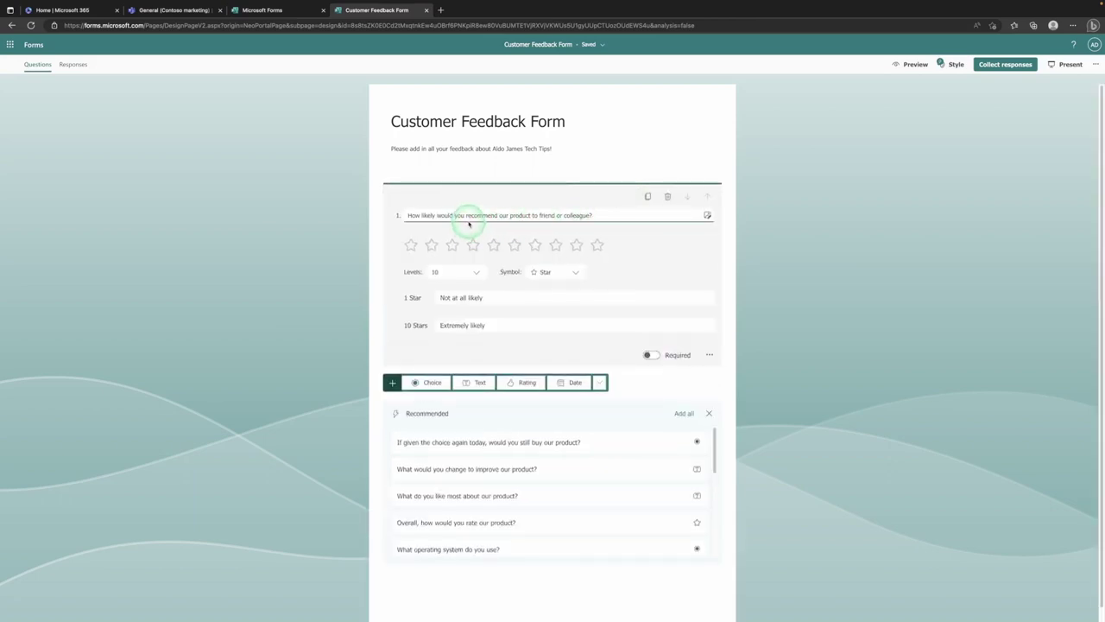
double_click(520, 215)
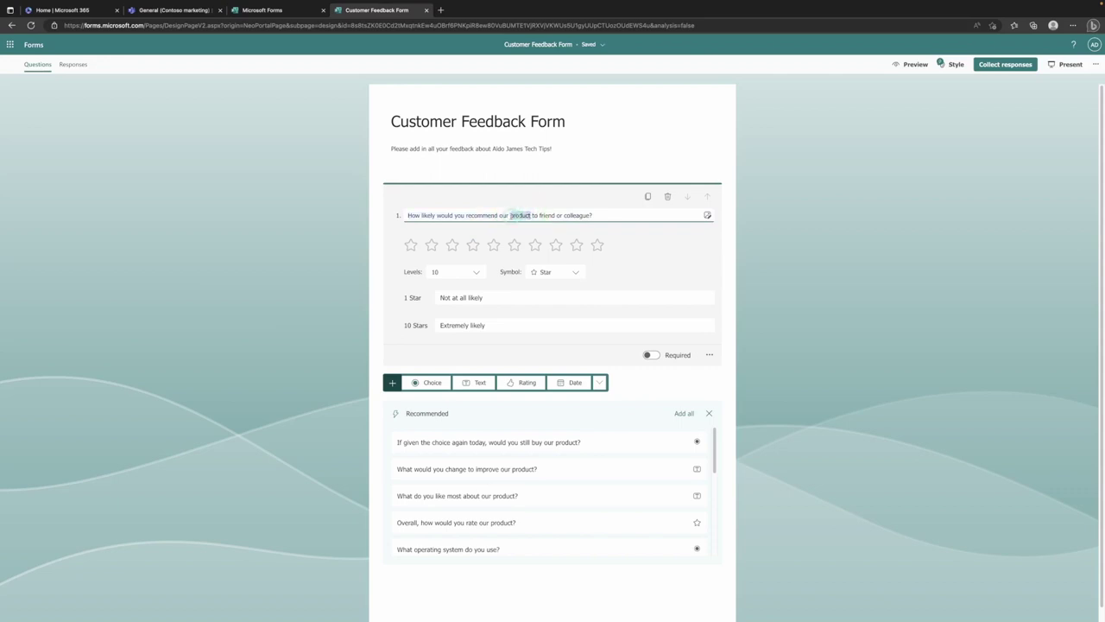
shift+click(500, 215)
text(Aldo J)
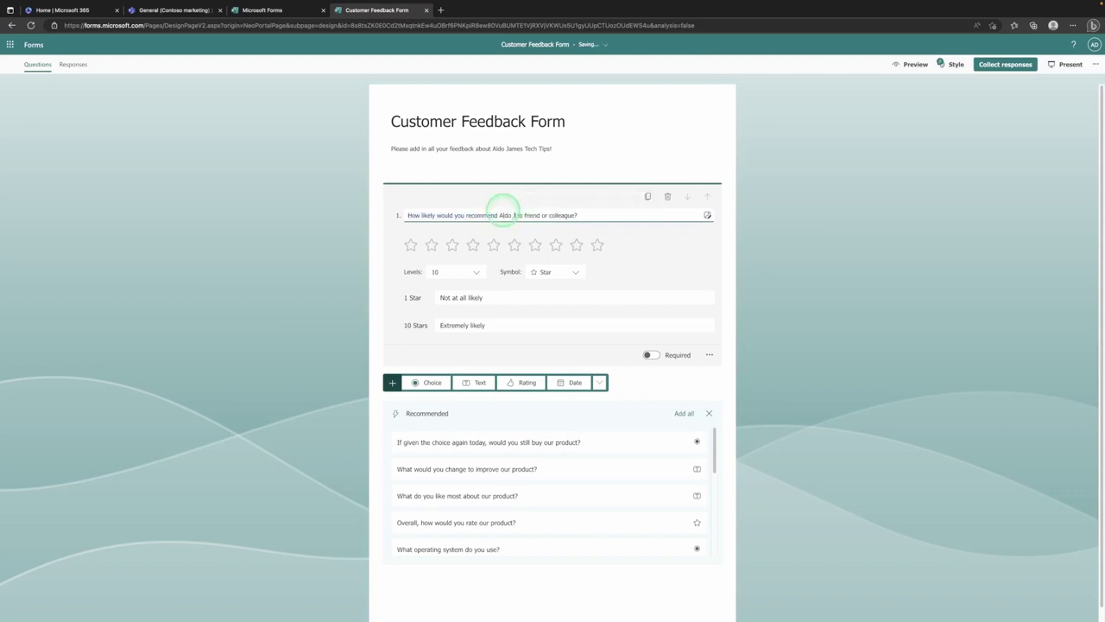
text(ames Tech Tips)
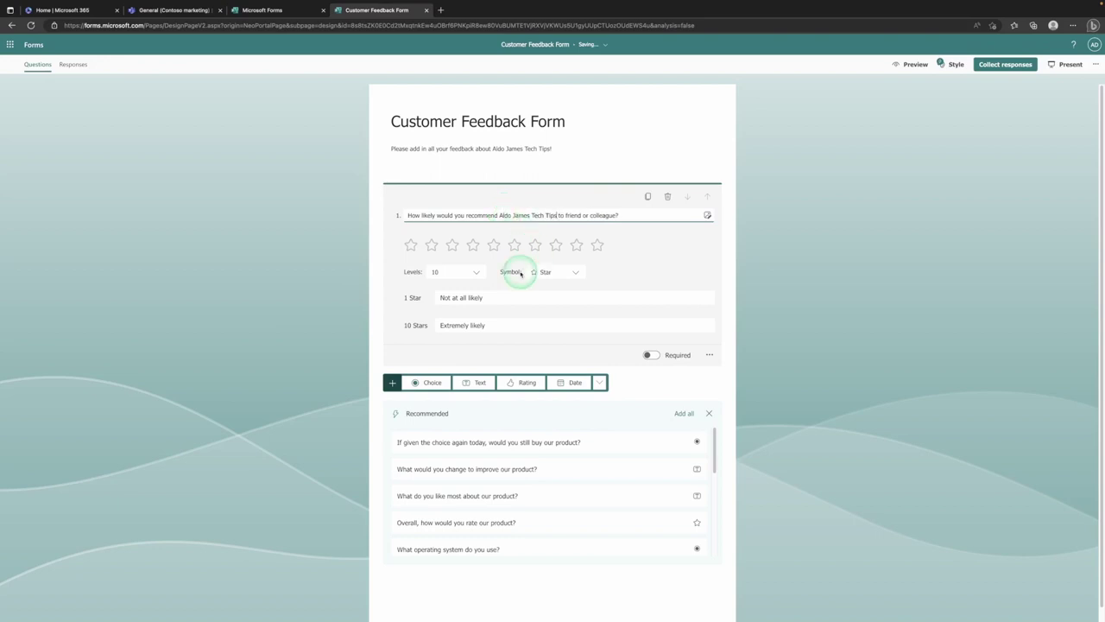
Make the star rating question about recommending Aldo James Tech Tips required
drag(440, 297, 485, 297)
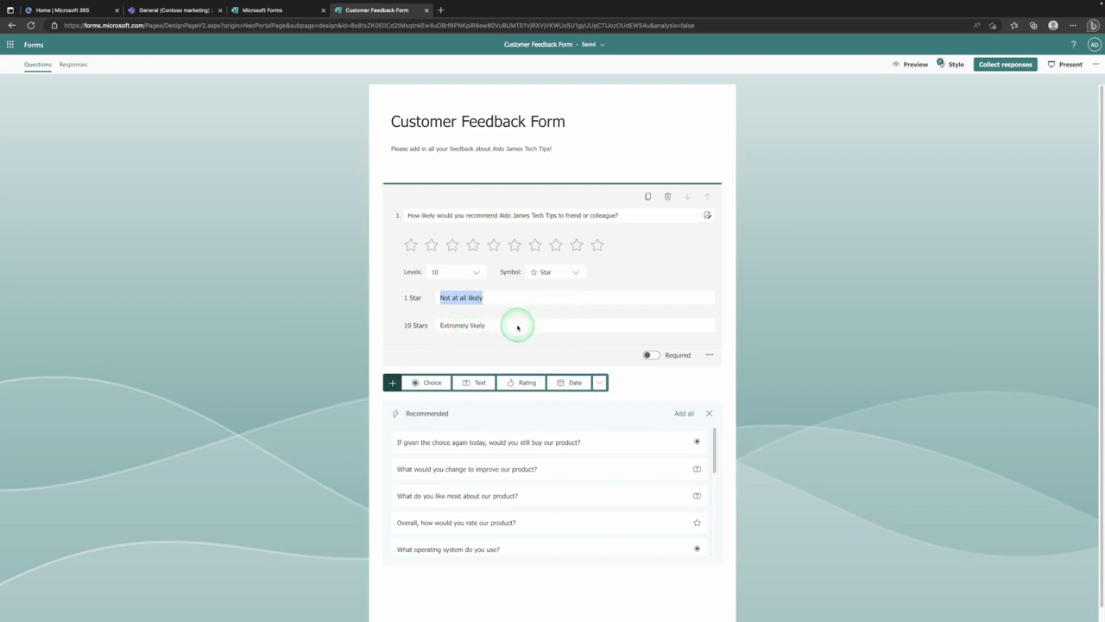
click(650, 355)
click(791, 346)
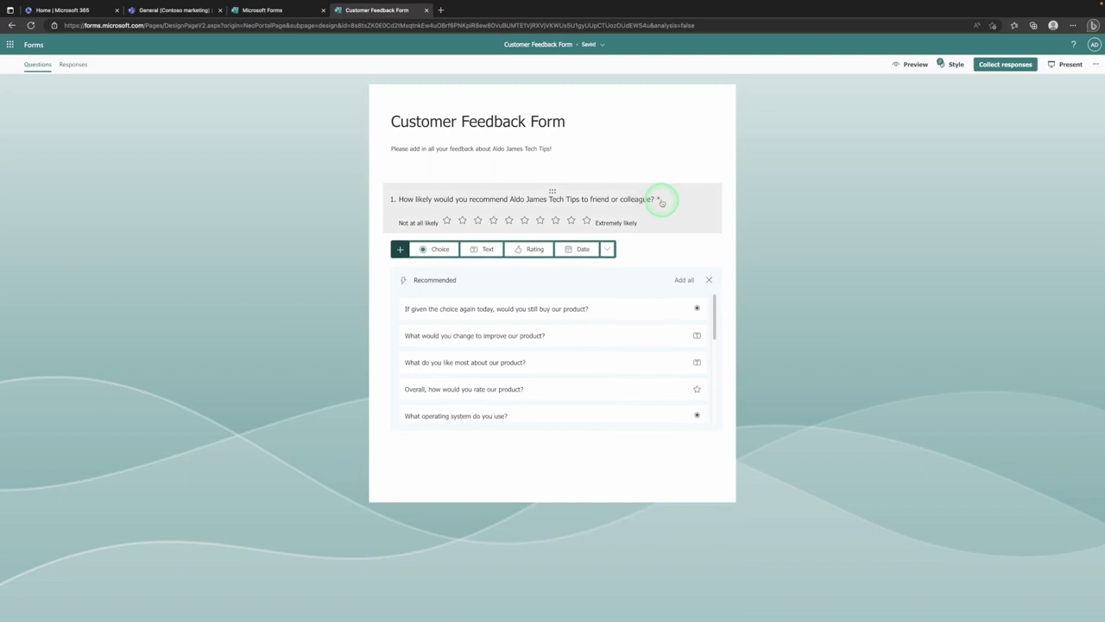
Dismiss the recommended questions and add a choice question reading "Are you already subscribed to Aldo James Tech Tips?"
click(709, 282)
click(438, 250)
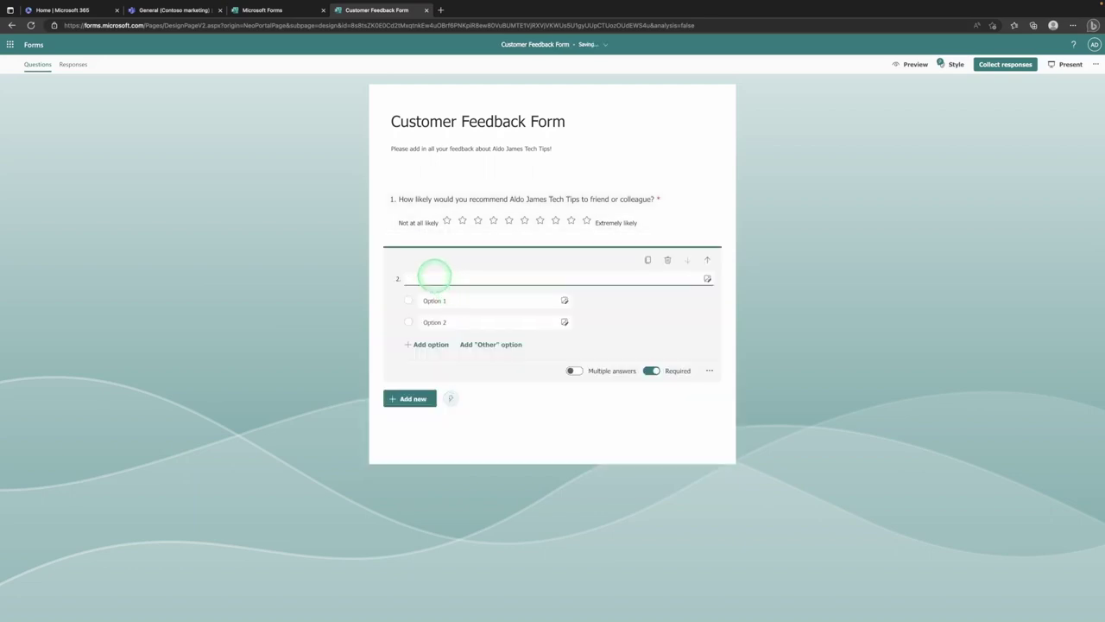
text(Are you already subscribed to Aldo James Tech Tips?)
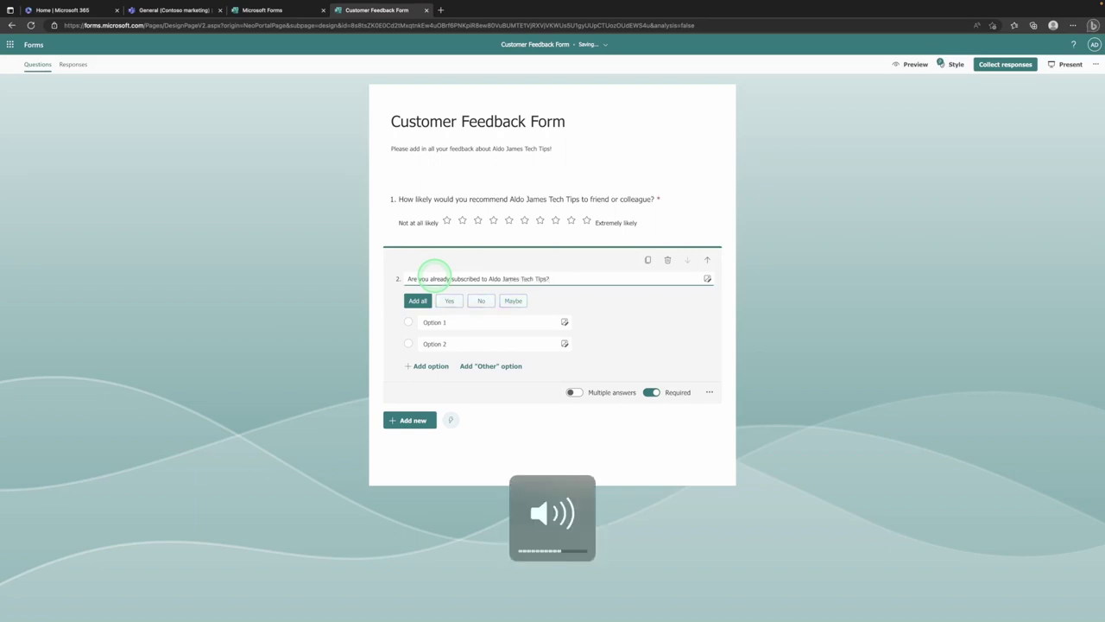
Give the subscription question the three answer options "Yes", "No" and "Thinking about it?"
click(458, 322)
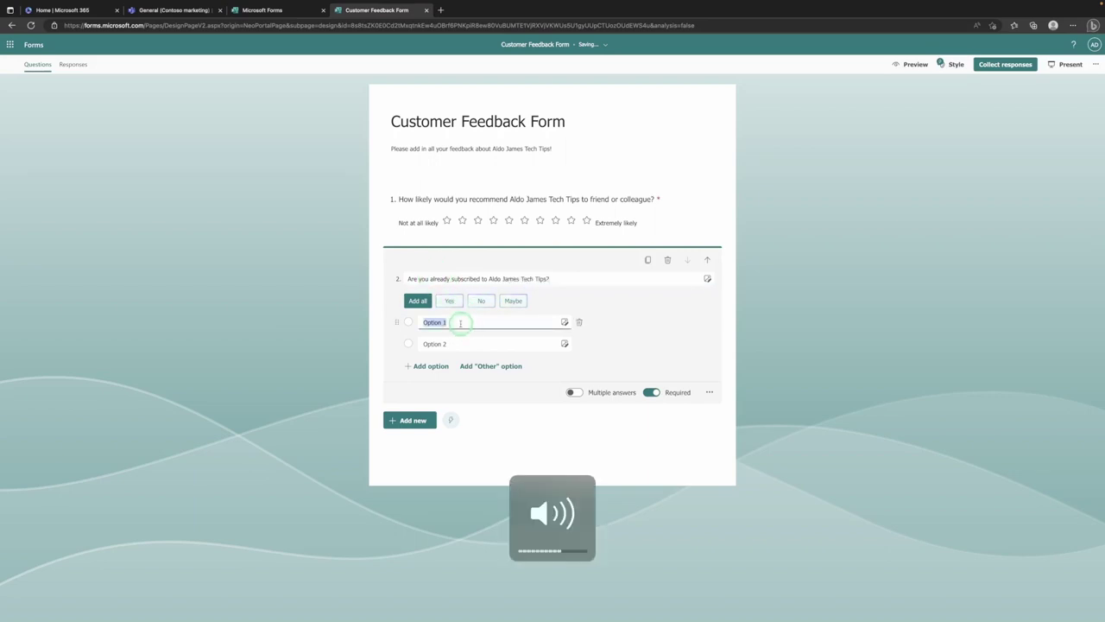
text(Yes)
click(452, 344)
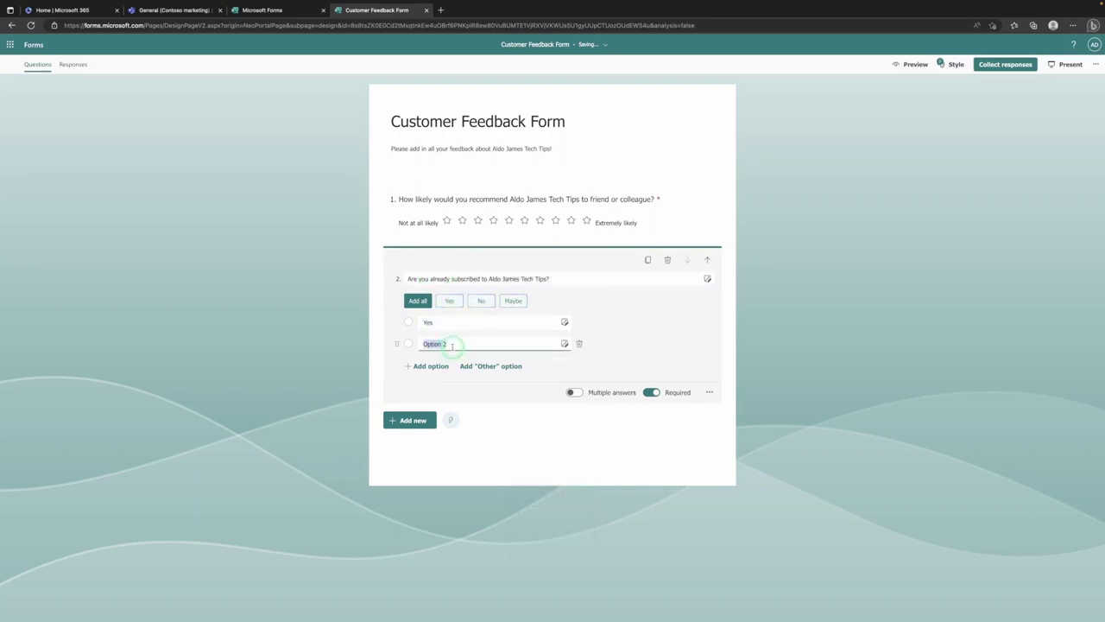
text(No)
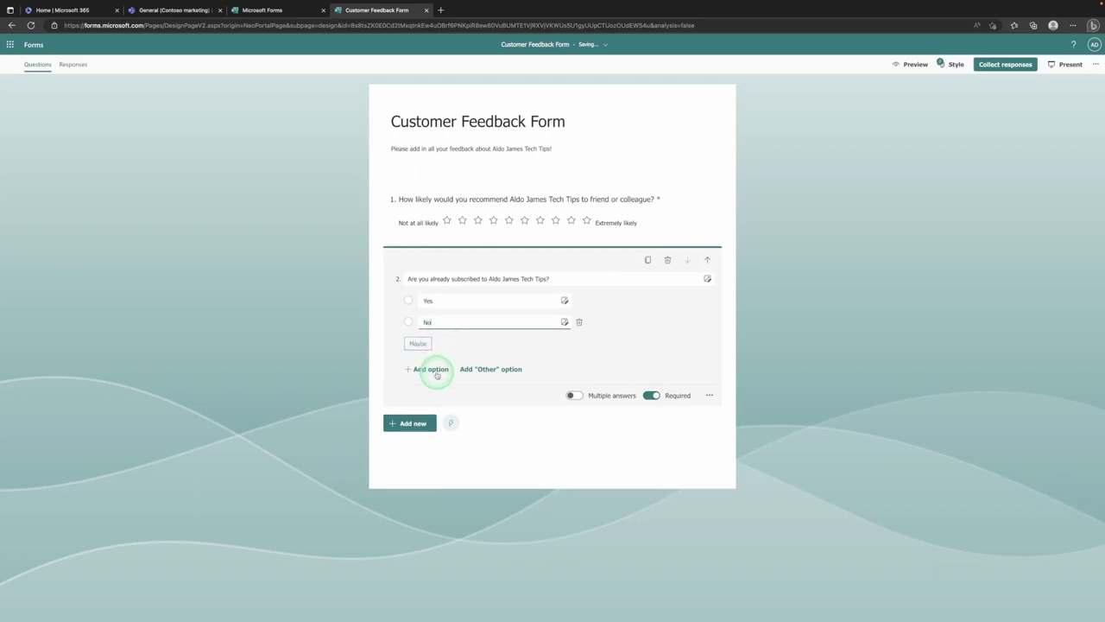
click(429, 369)
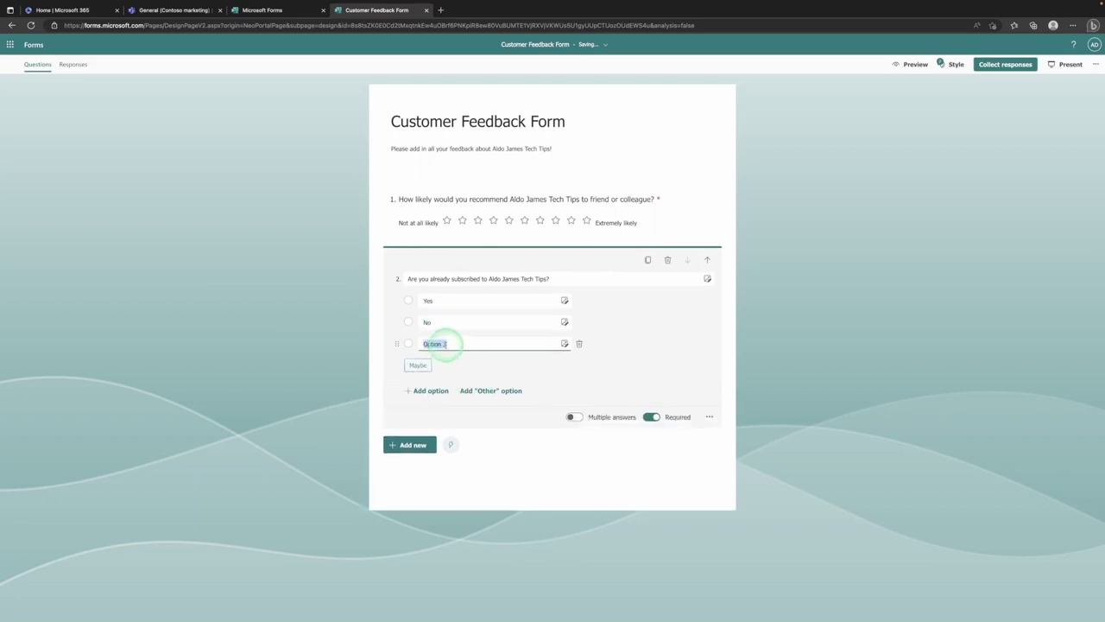
text(This)
text(king about it?)
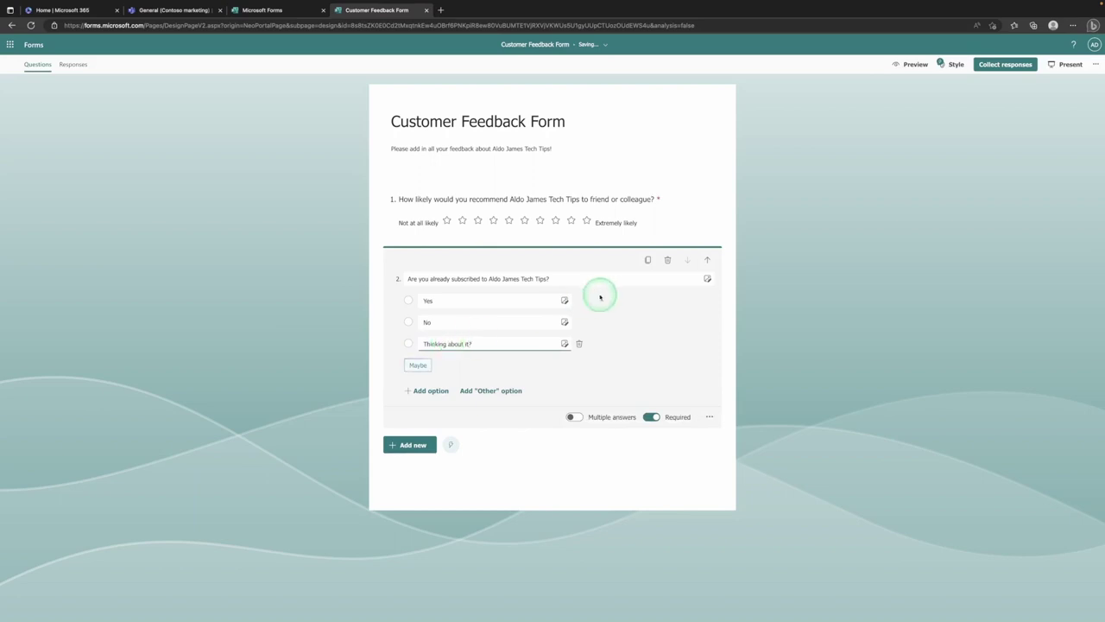
Search the web by the channel owner's name for an image for the Yes option, and leave without adding one
click(564, 300)
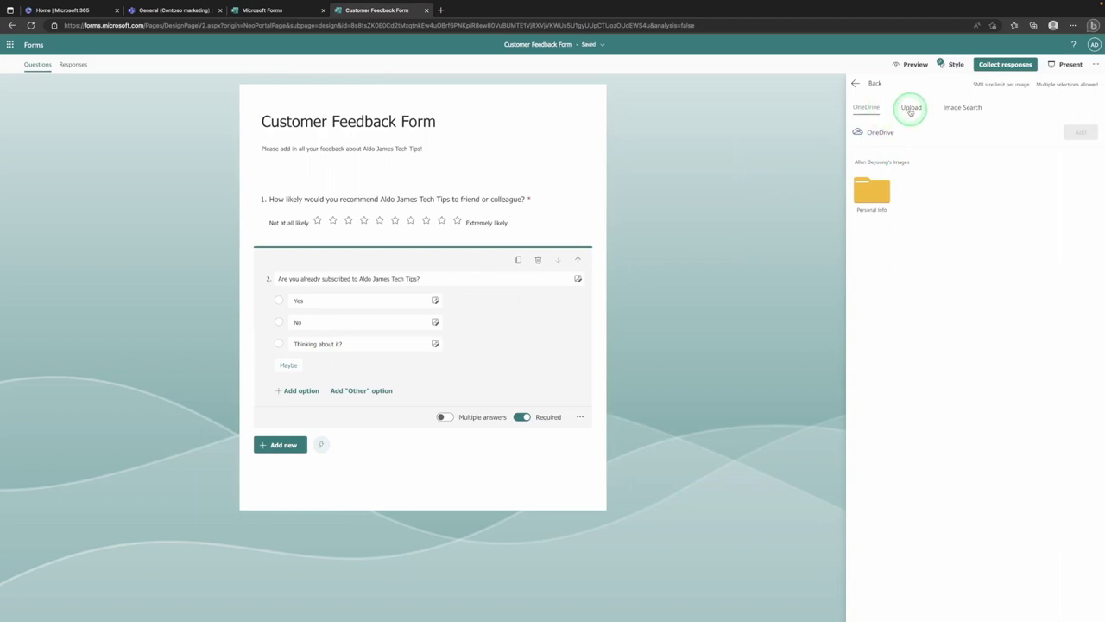
click(960, 108)
click(941, 130)
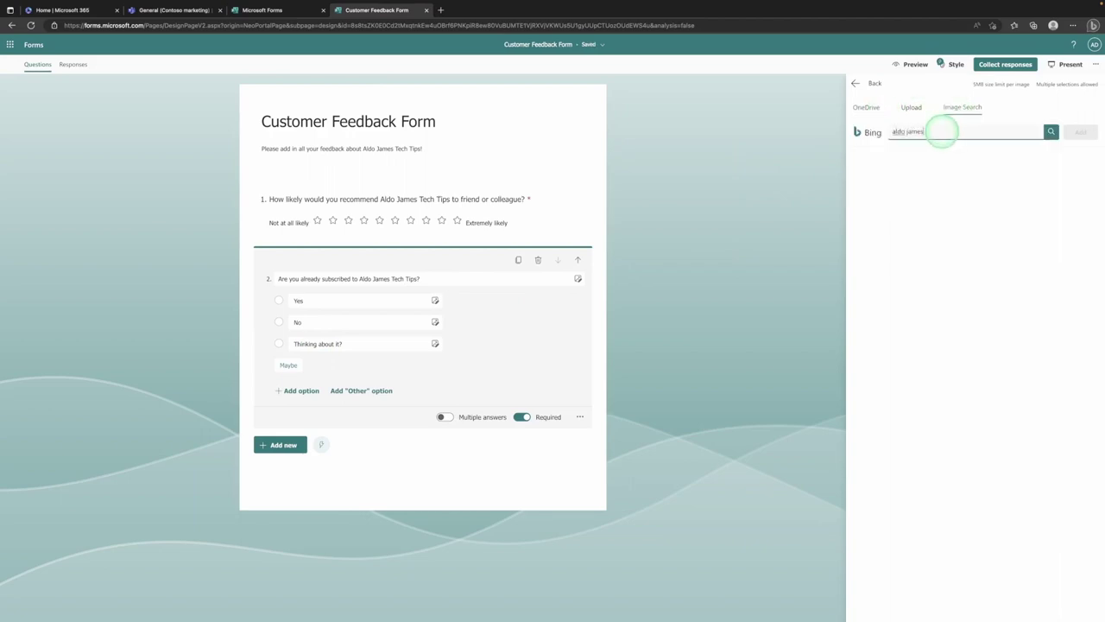
text(aldo james)
click(1051, 131)
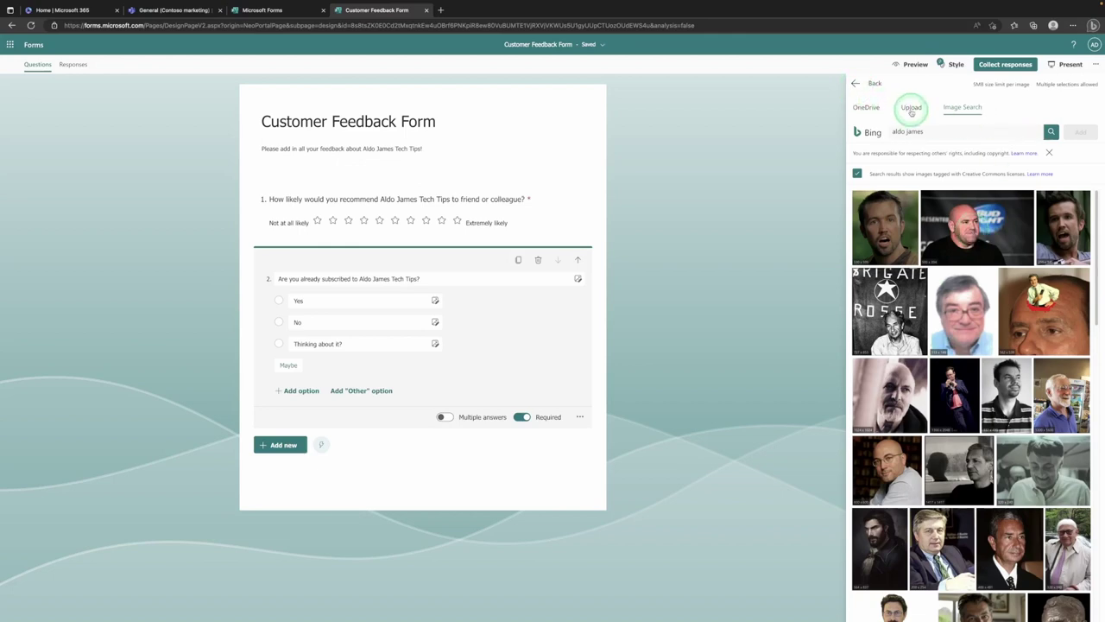
click(855, 83)
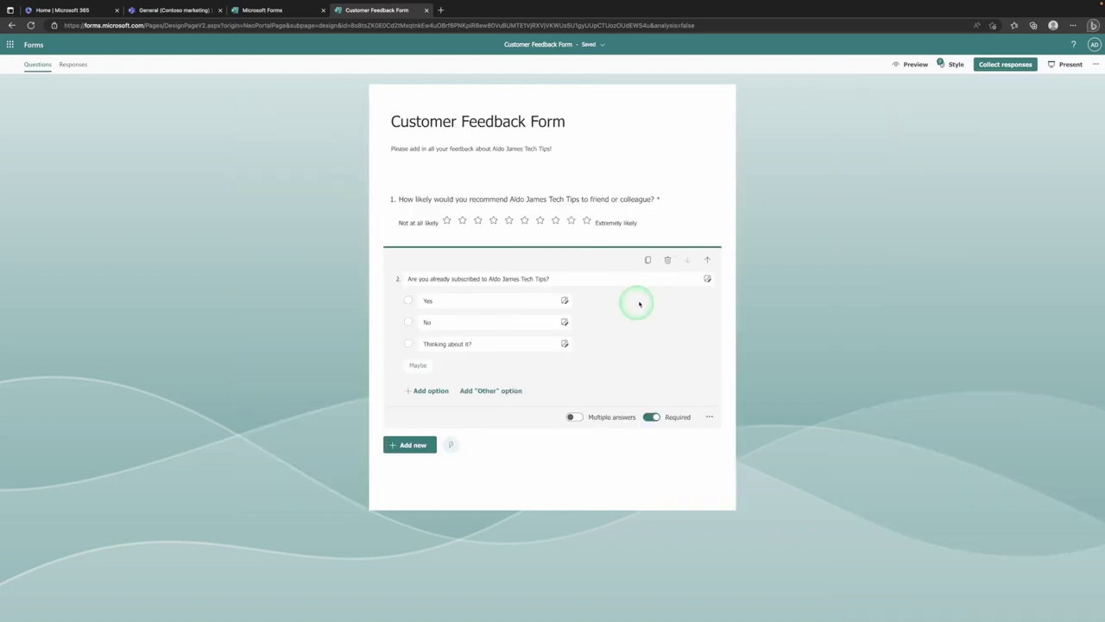
Allow multiple answers on the subscription question and review the choices for limiting the total options selected
click(574, 418)
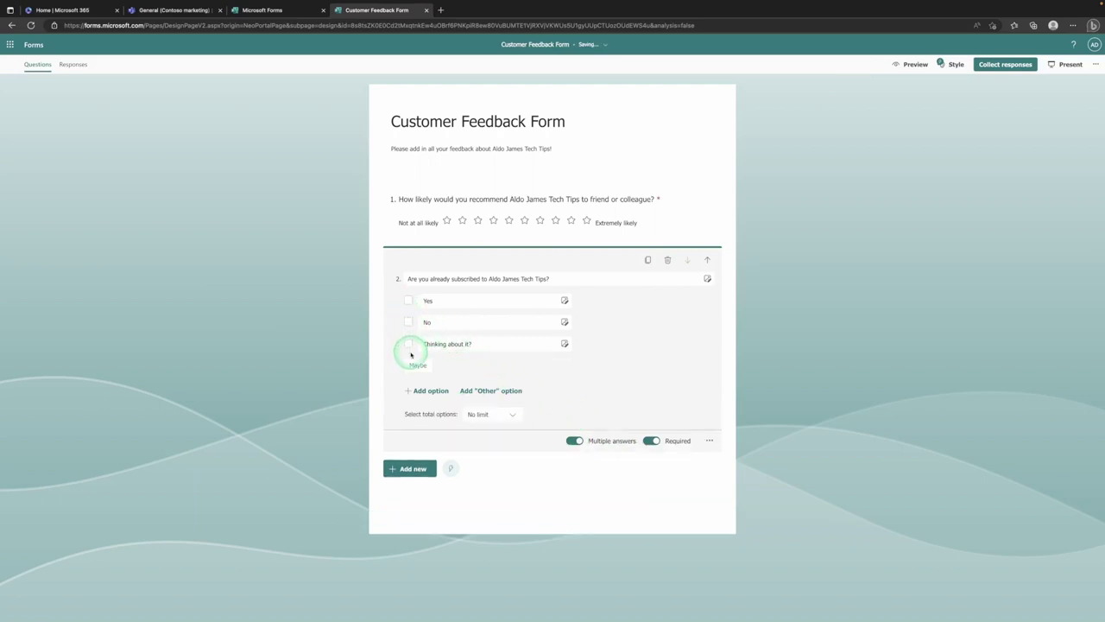
click(494, 414)
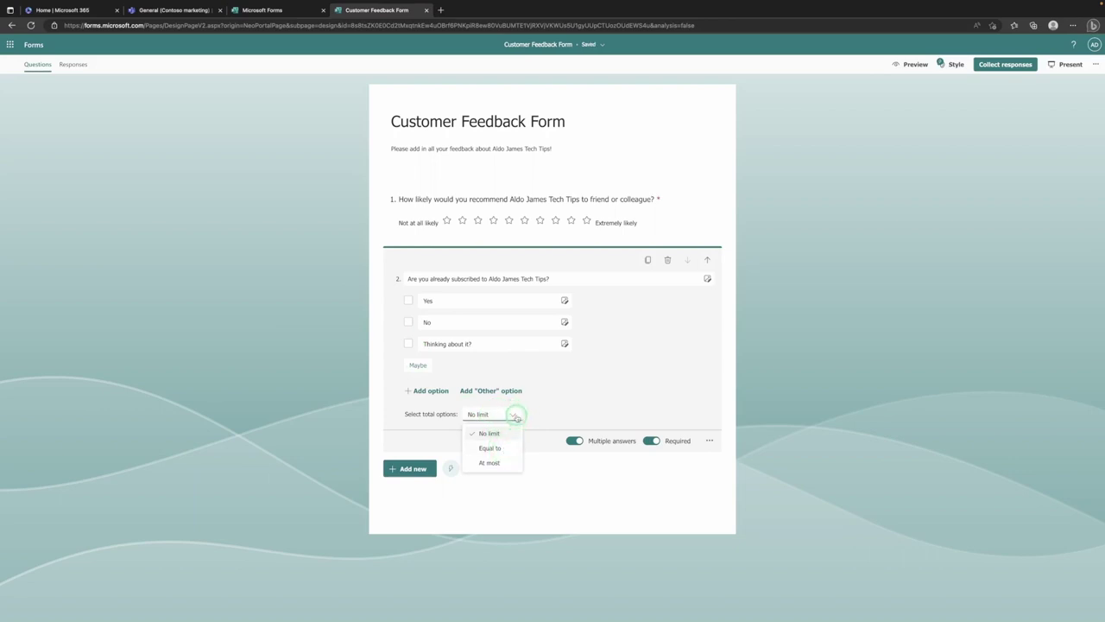
click(585, 448)
click(495, 419)
click(567, 411)
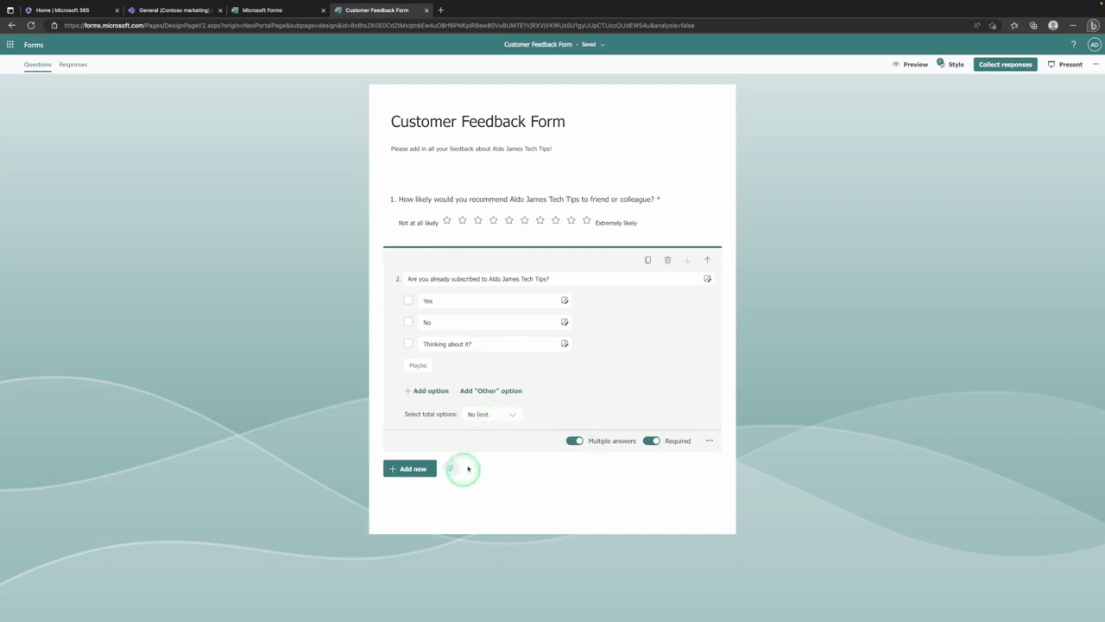
Add a text question "What kind of content would you like to see from Aldo James Tech Tips?" with long answers enabled
click(411, 467)
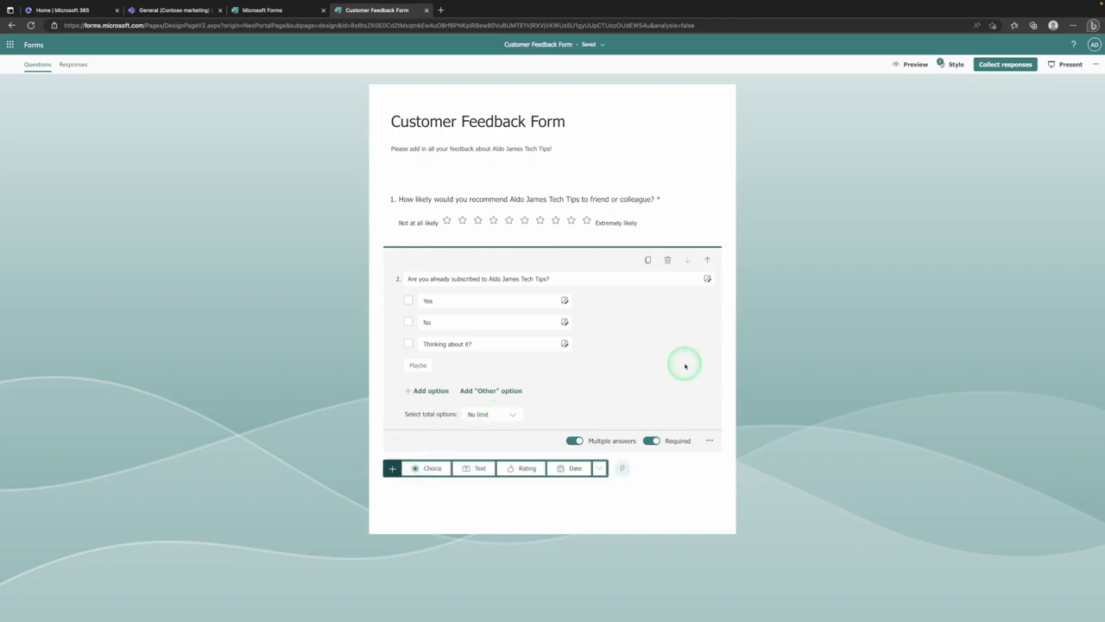
click(480, 469)
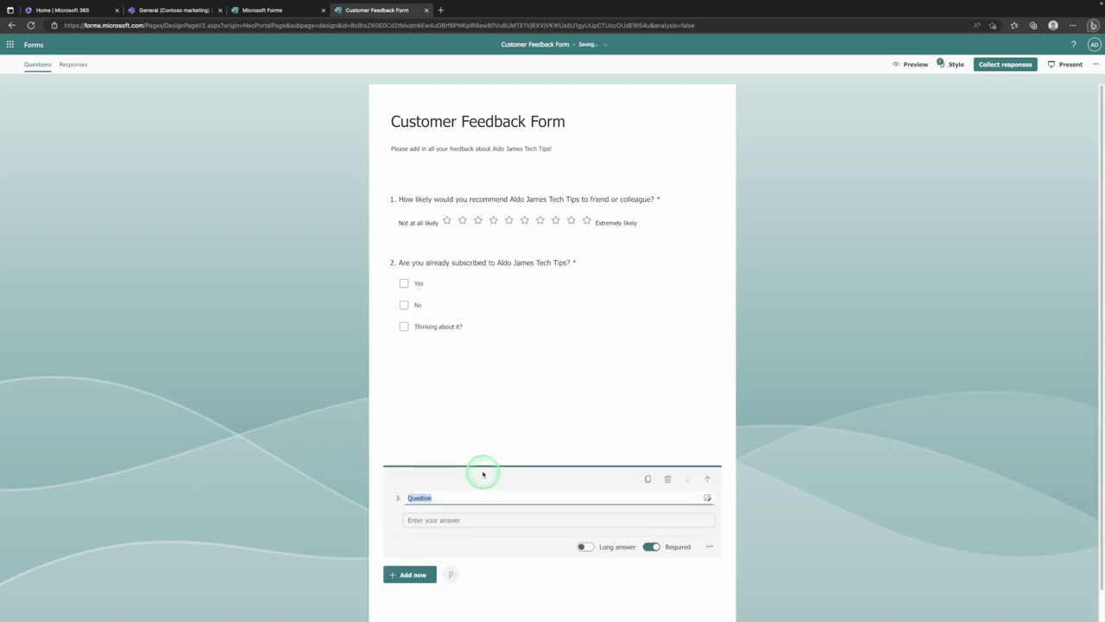
text(What k)
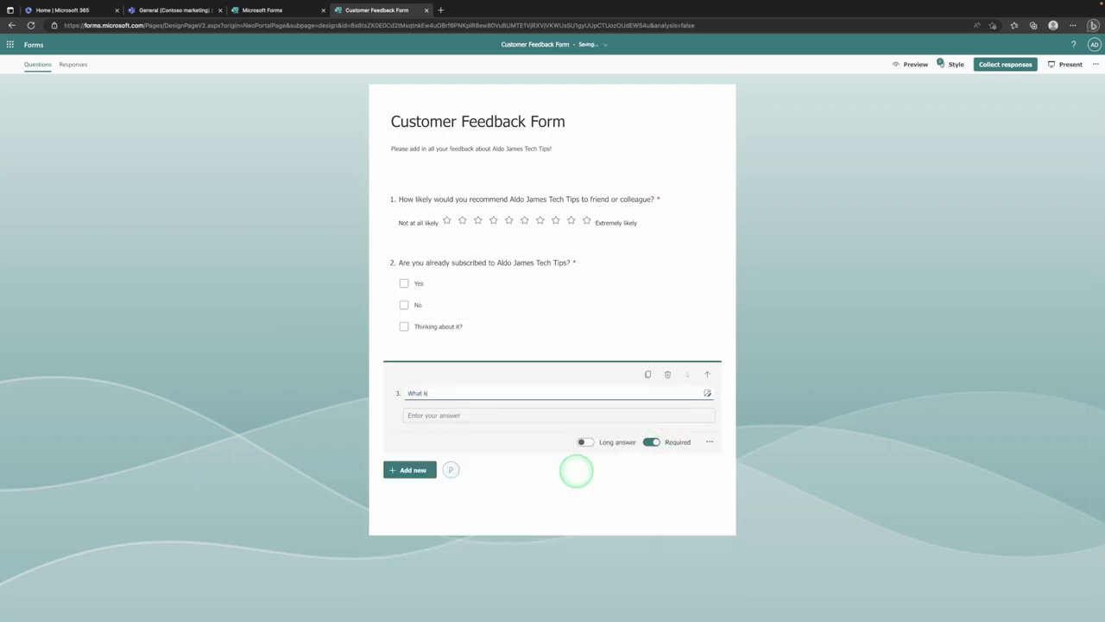
text(ind of content would you like to see from Aldo James Tech Tips?)
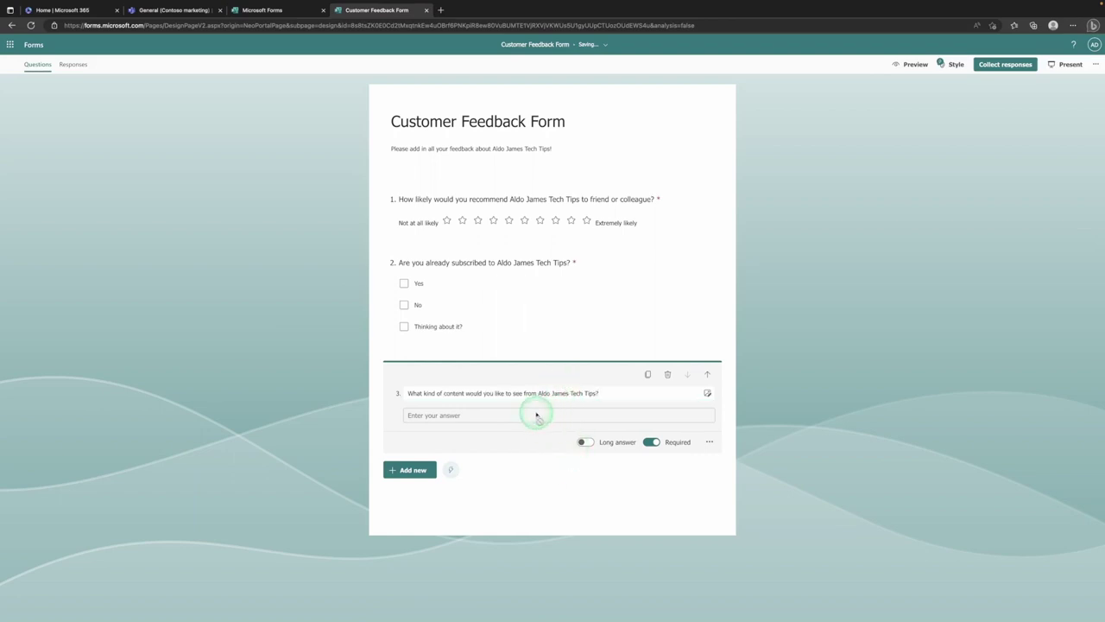
click(449, 417)
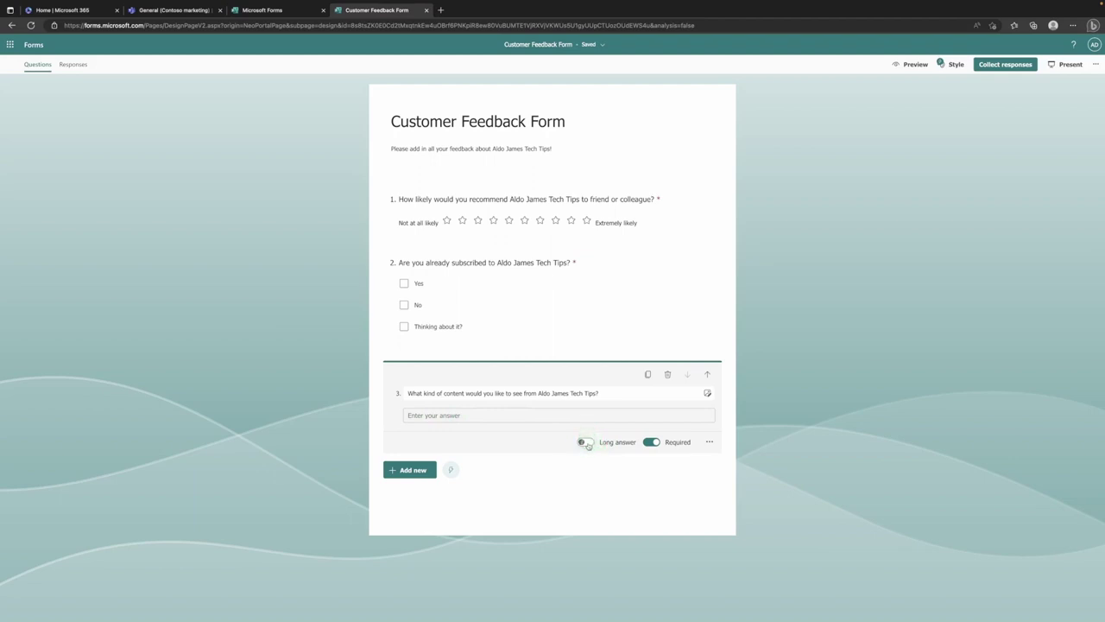
click(587, 442)
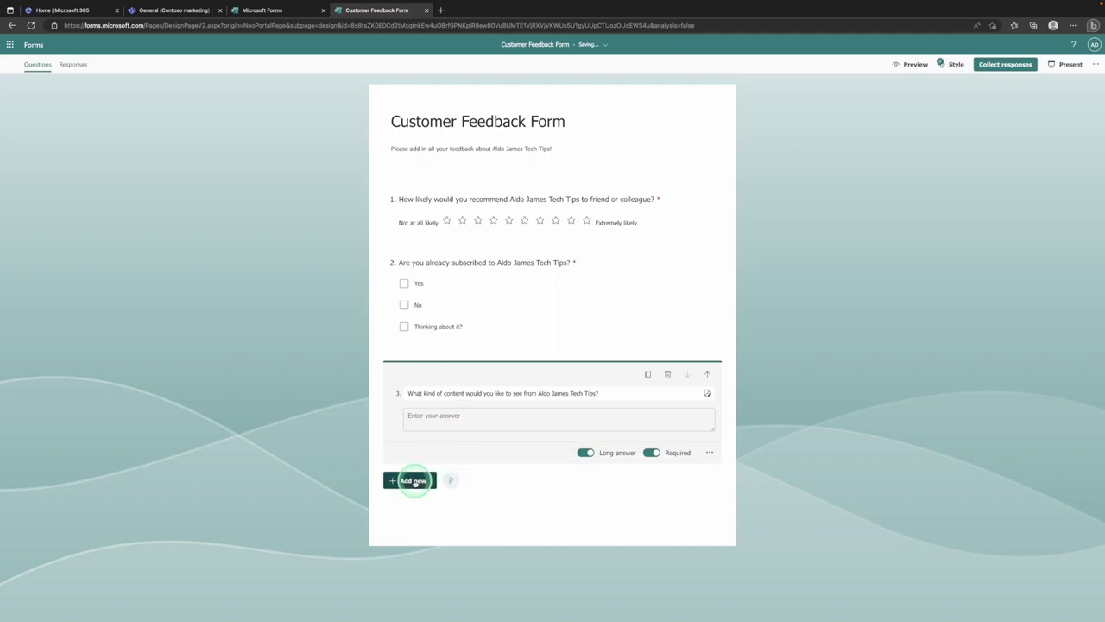
Add a new section below the text question about desired content
click(415, 480)
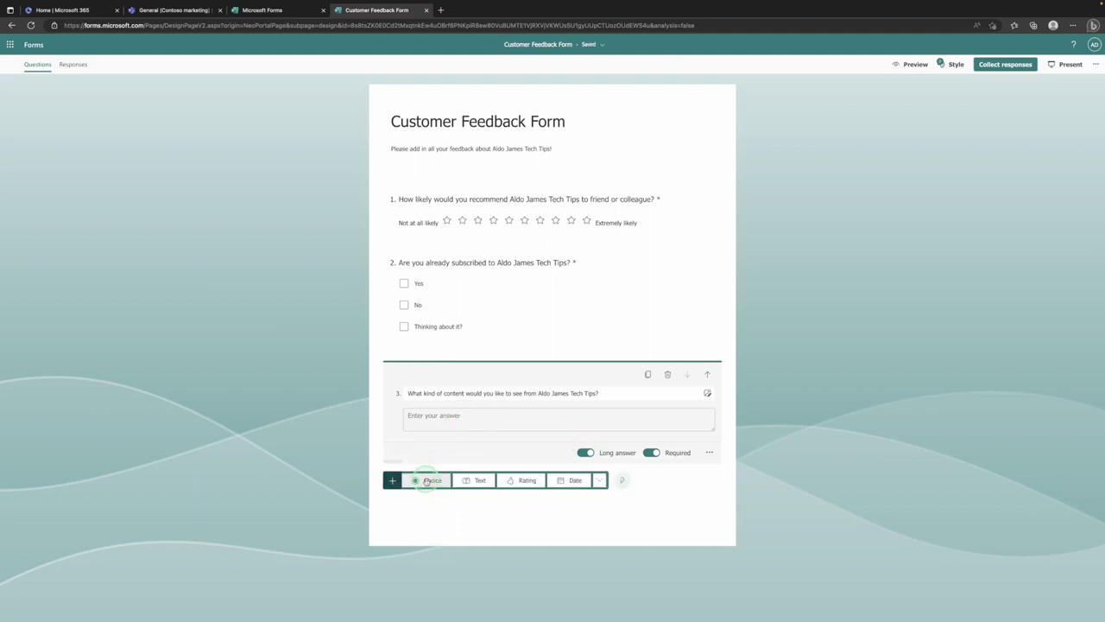
click(600, 482)
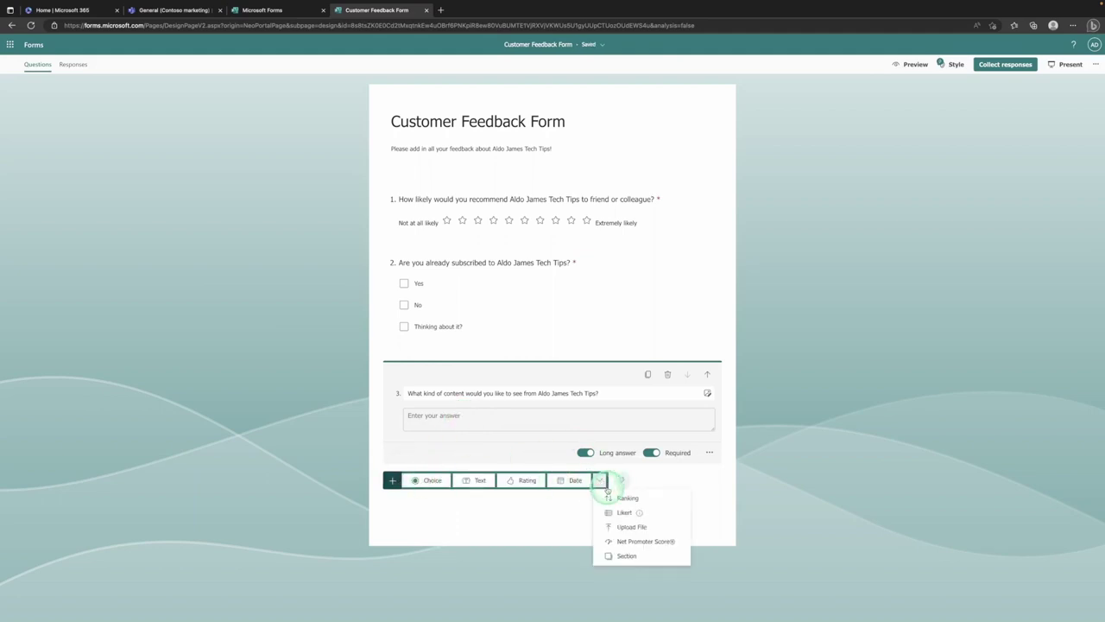
click(631, 557)
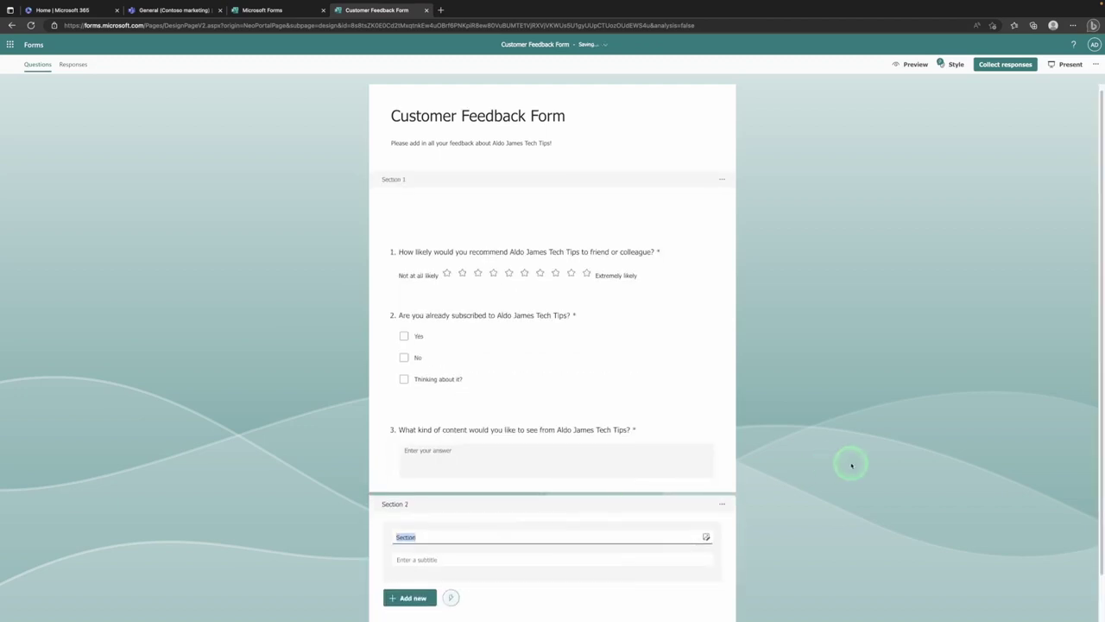
Title the form's first section "General Feedback"
click(394, 179)
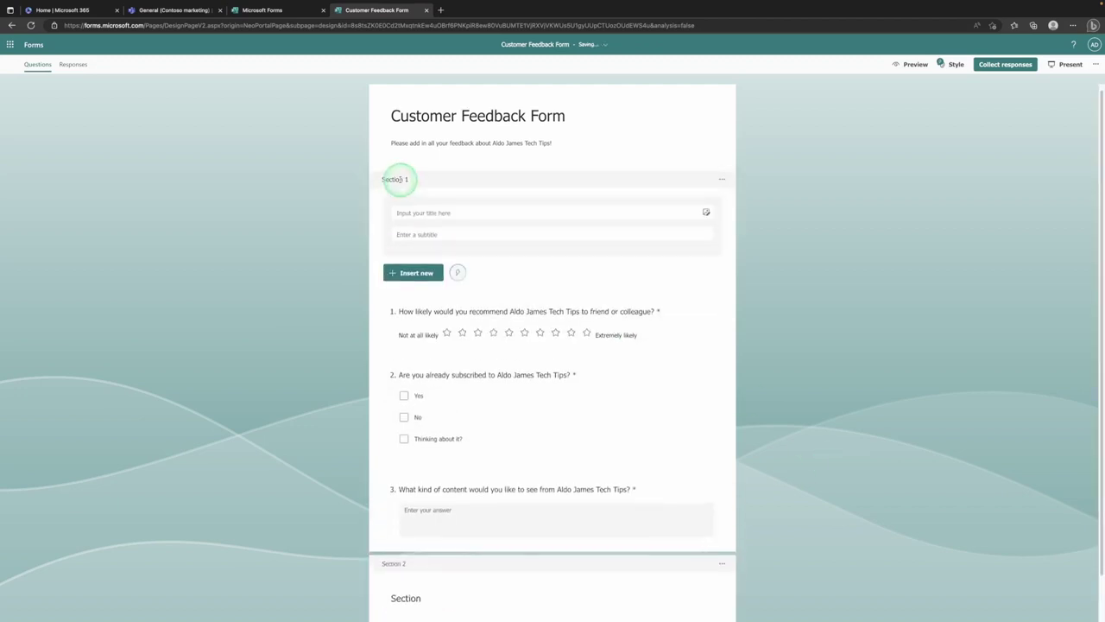
click(449, 212)
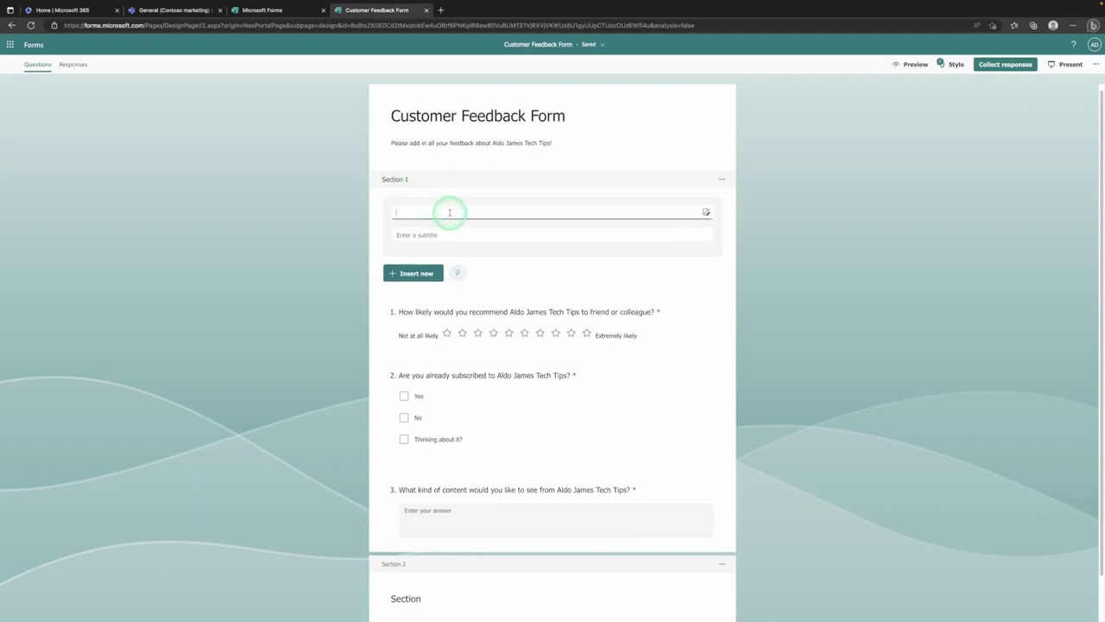
text(General Feedback)
click(820, 336)
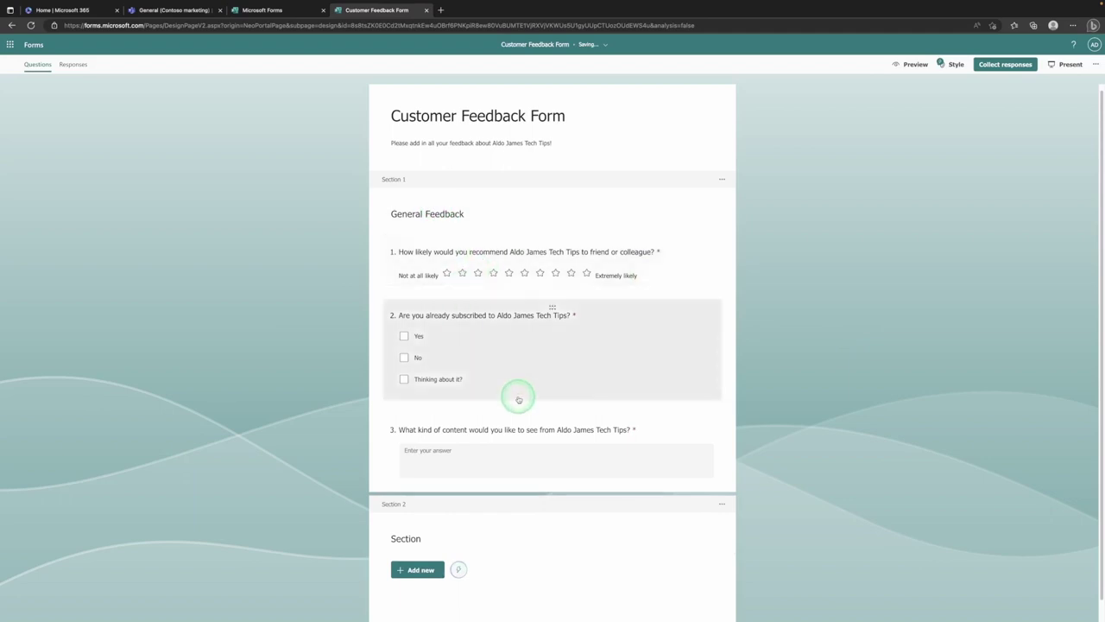
Title the second section "Content Feedback" with the subtitle "Here's a place to add your thoughts about Aldo James Tech Tips content"
click(420, 516)
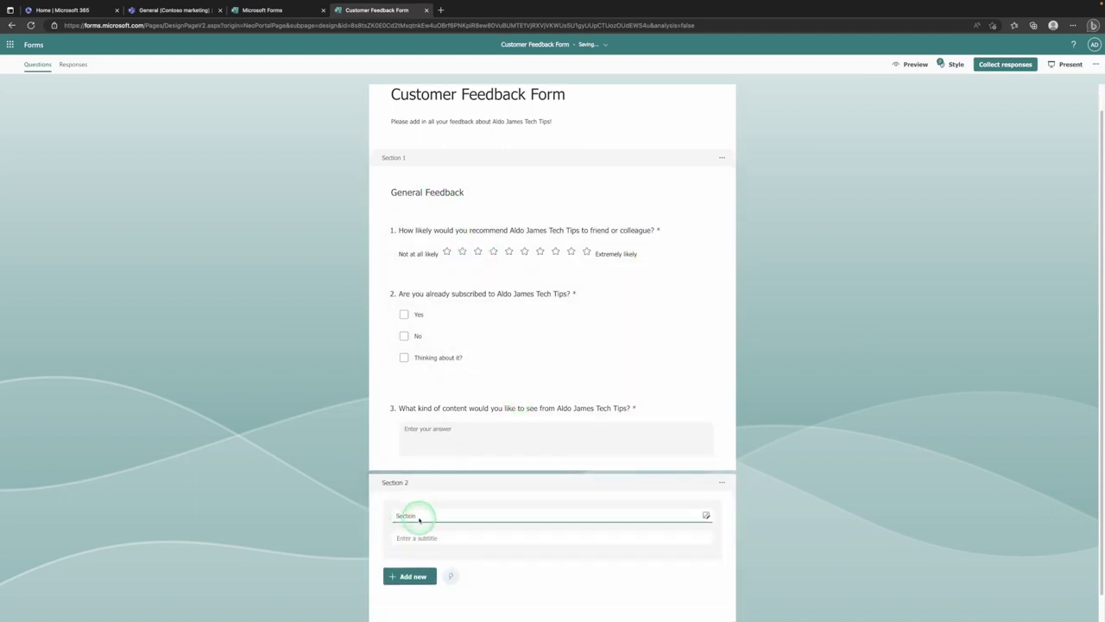
double_click(407, 515)
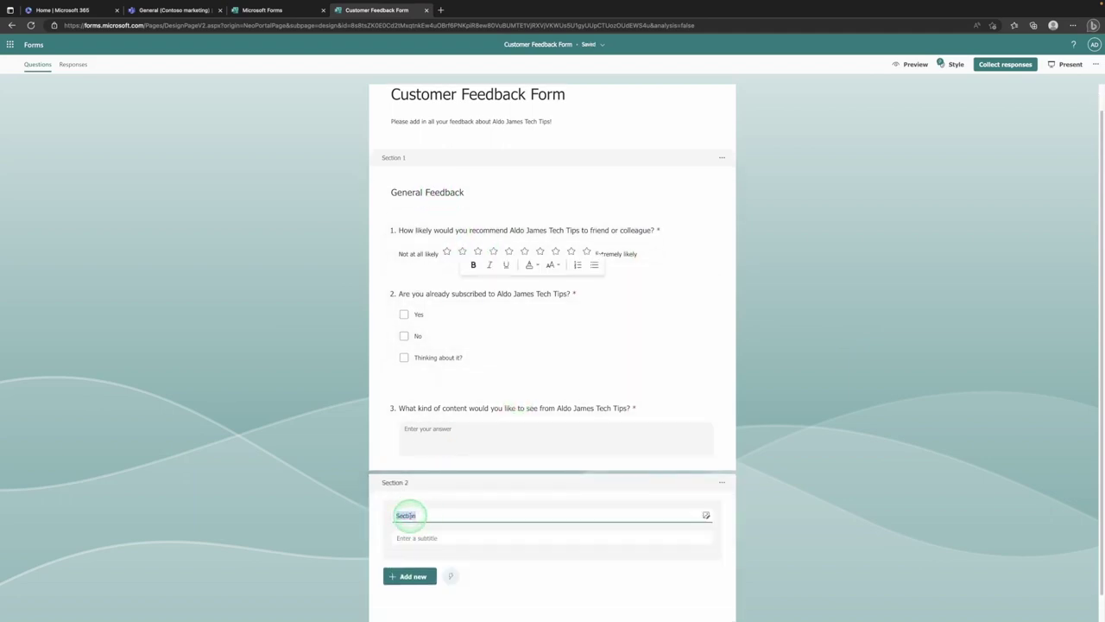
text(Content Feedback)
click(422, 536)
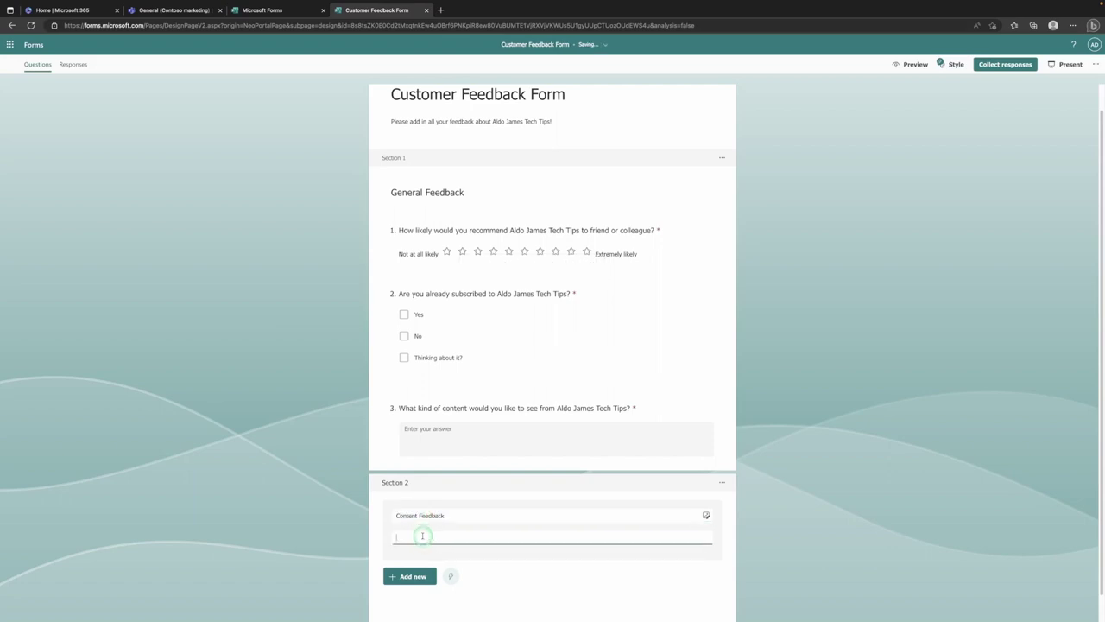
text(He)
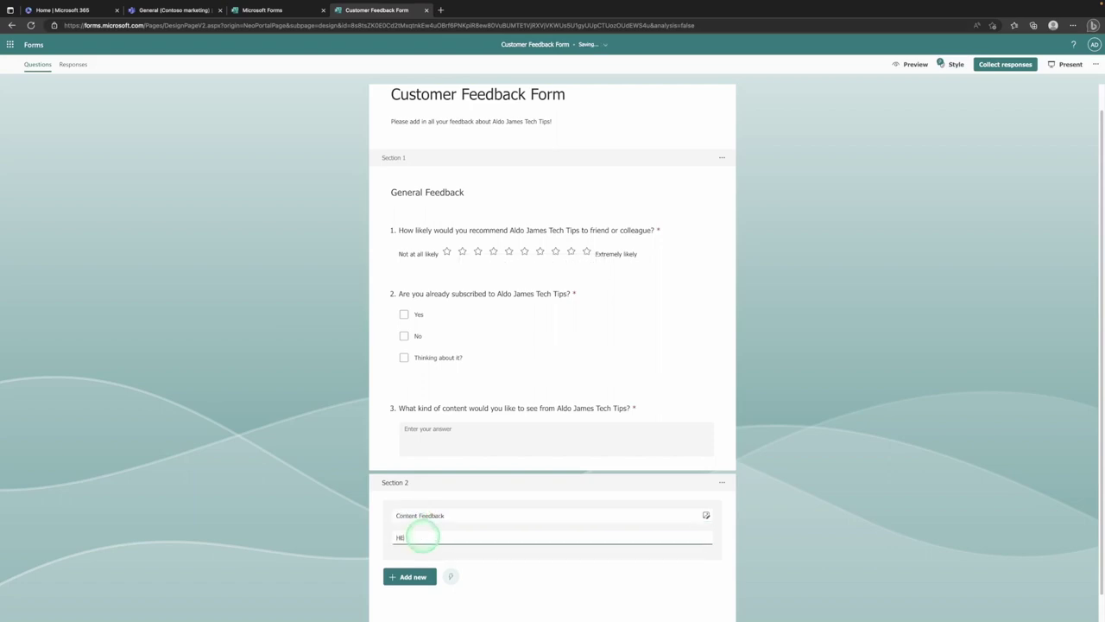
text(re's a place to add your thoughts about Aldo James Tech Tips content)
click(800, 527)
Review the available question types and recommended questions for the Content Feedback section
click(421, 549)
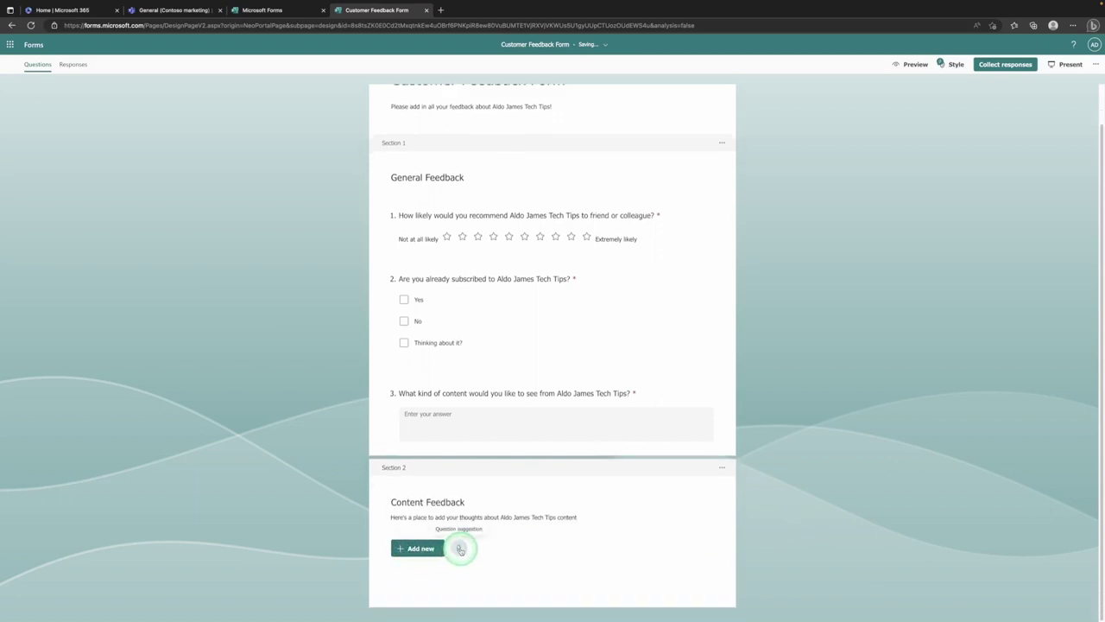
click(460, 549)
scroll(767, 525, down, 2)
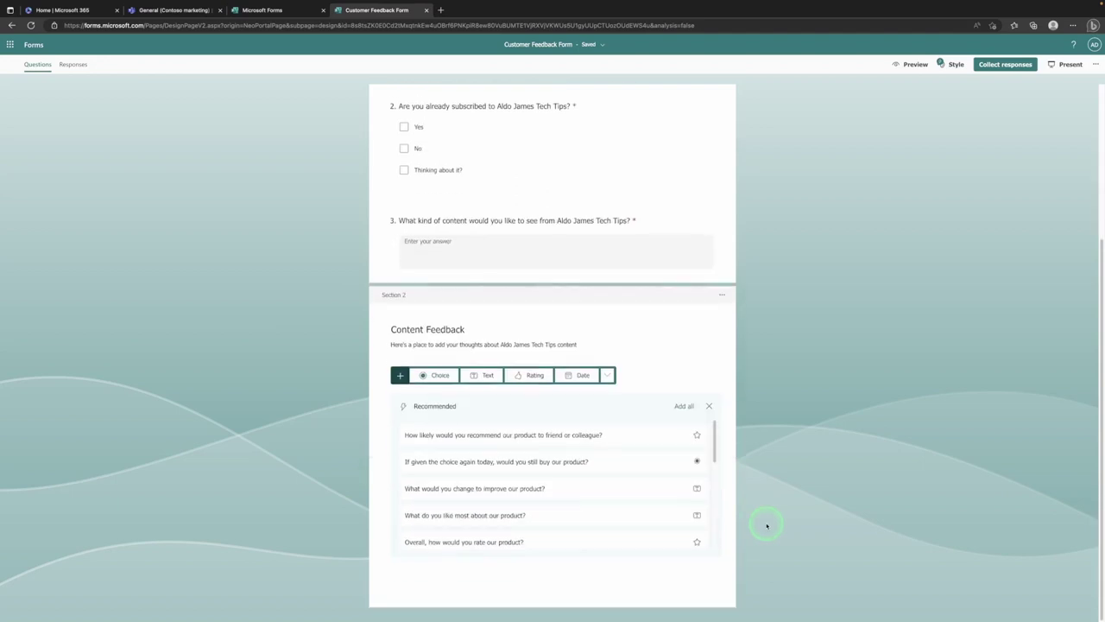
mouse_move(716, 442)
mouse_down()
mouse_move(718, 533)
mouse_move(715, 432)
mouse_up()
click(618, 375)
Preview the form as a respondent, trying a ten-star rating and the Yes answer to the subscription question
click(908, 70)
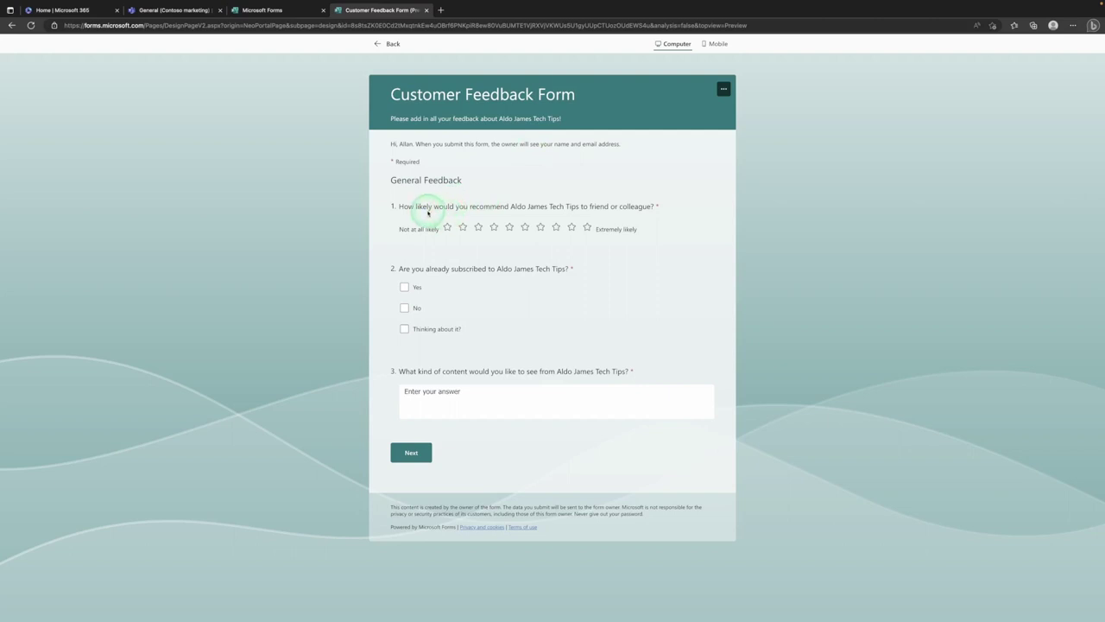
click(587, 227)
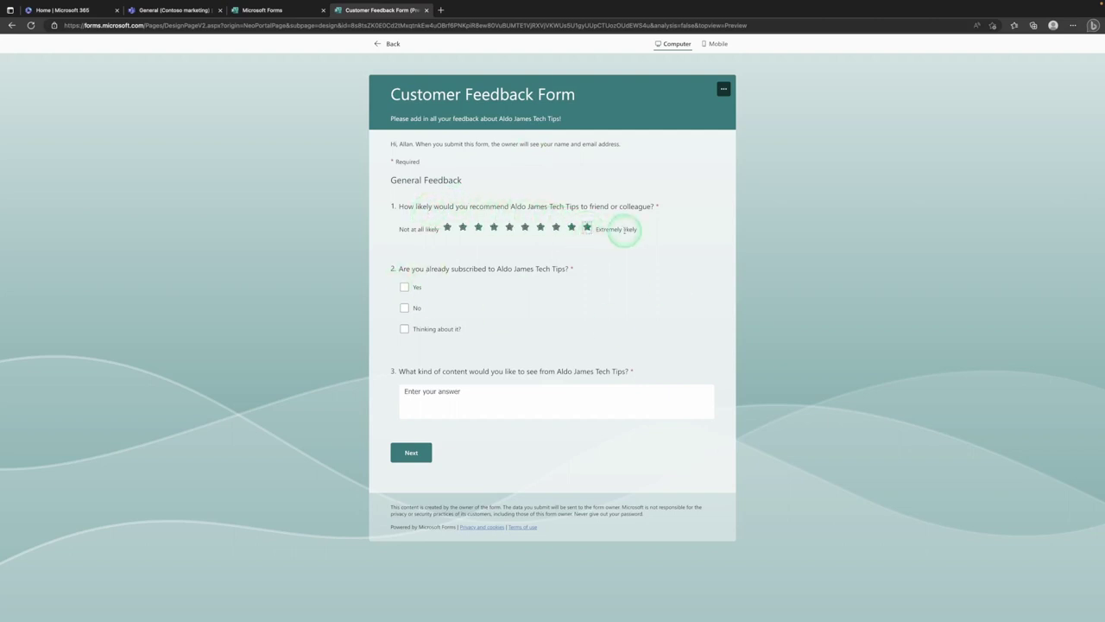
drag(492, 207, 545, 208)
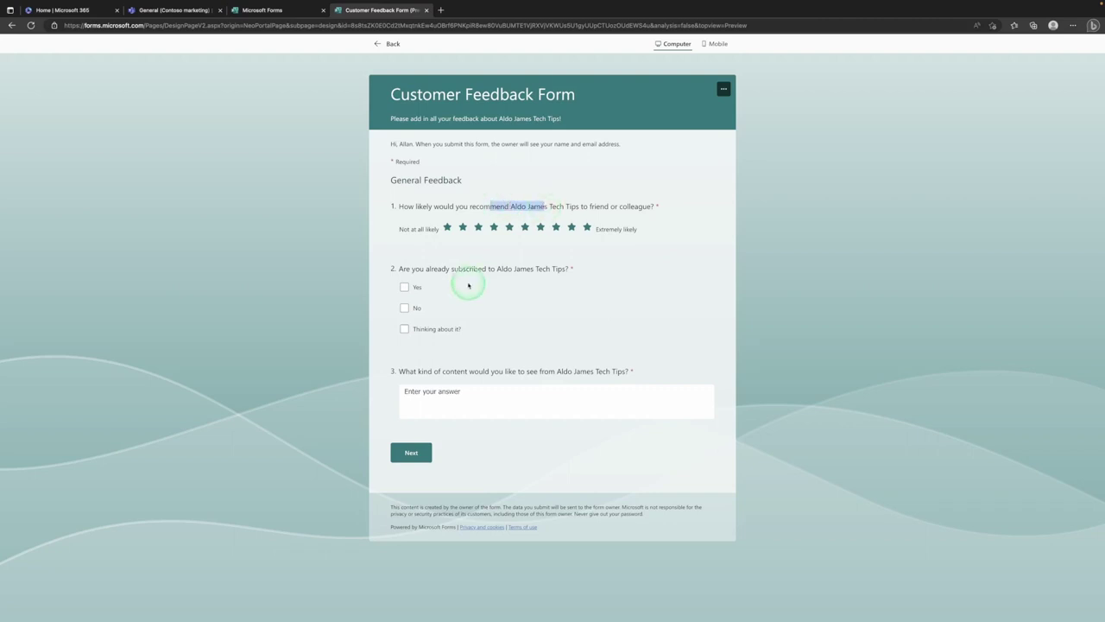
click(404, 286)
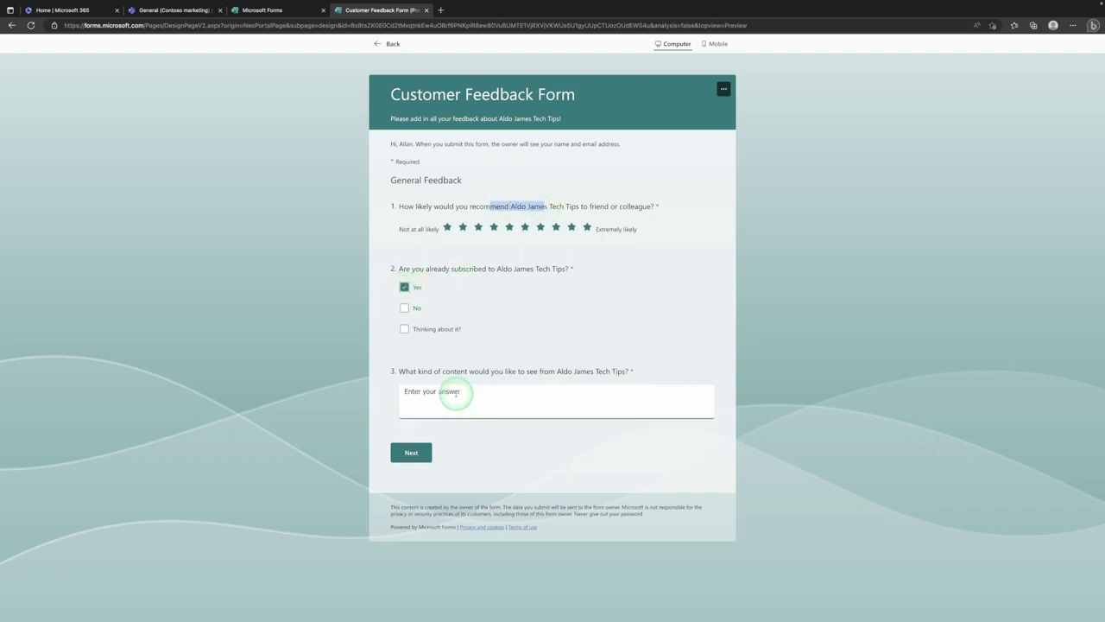
click(456, 391)
click(415, 459)
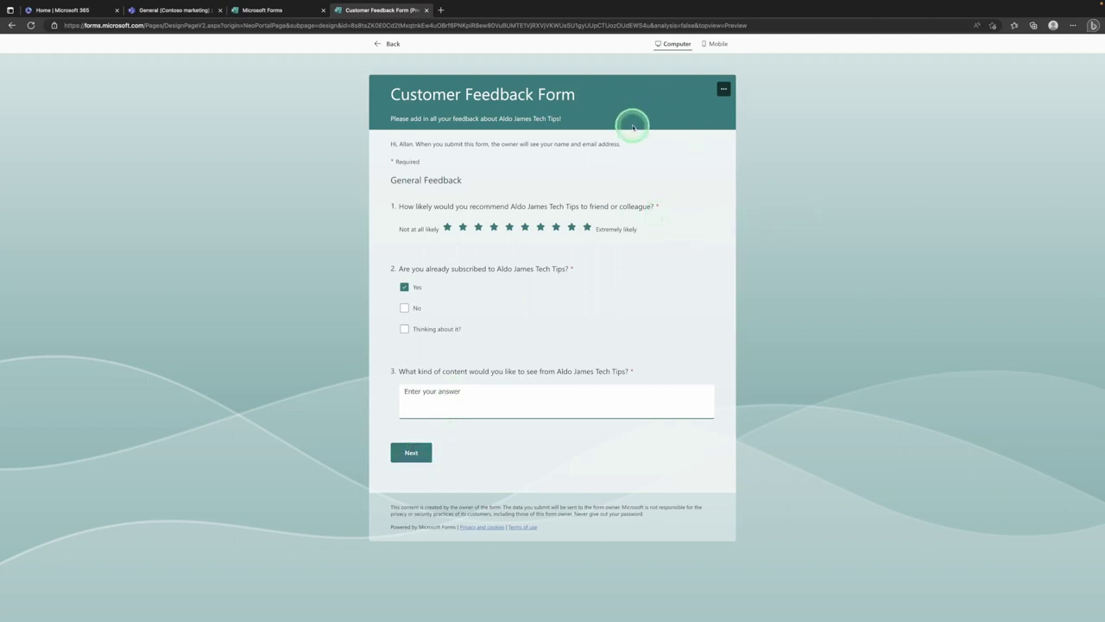
Check the form's mobile preview, return to editing and dismiss the suggestion about enabling edited responses
click(718, 45)
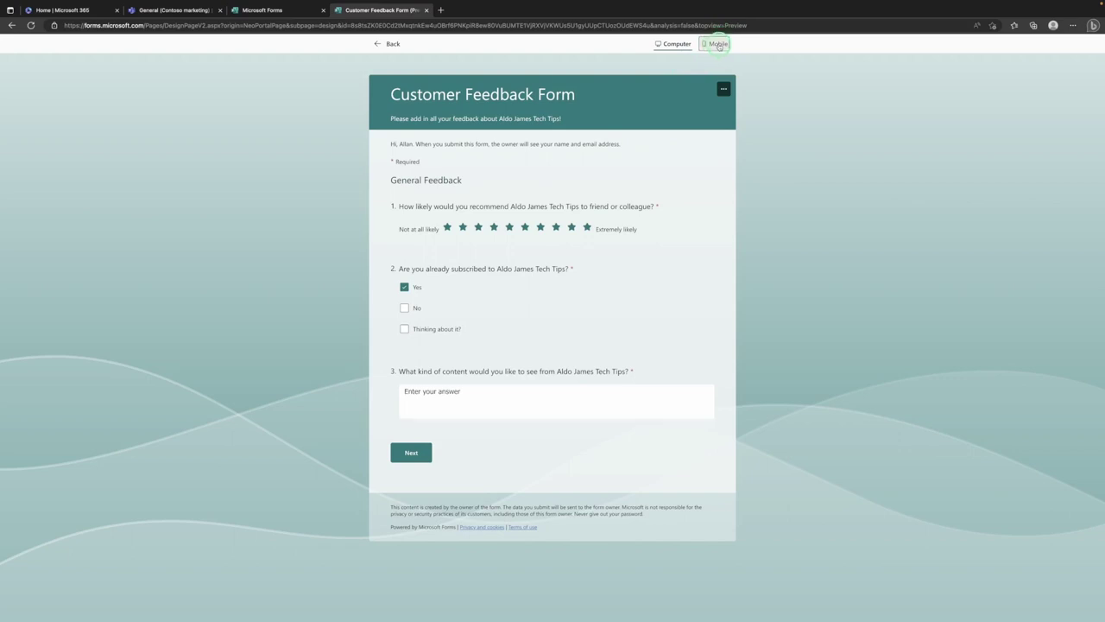
mouse_move(628, 171)
mouse_down()
mouse_move(623, 298)
mouse_move(621, 163)
mouse_up()
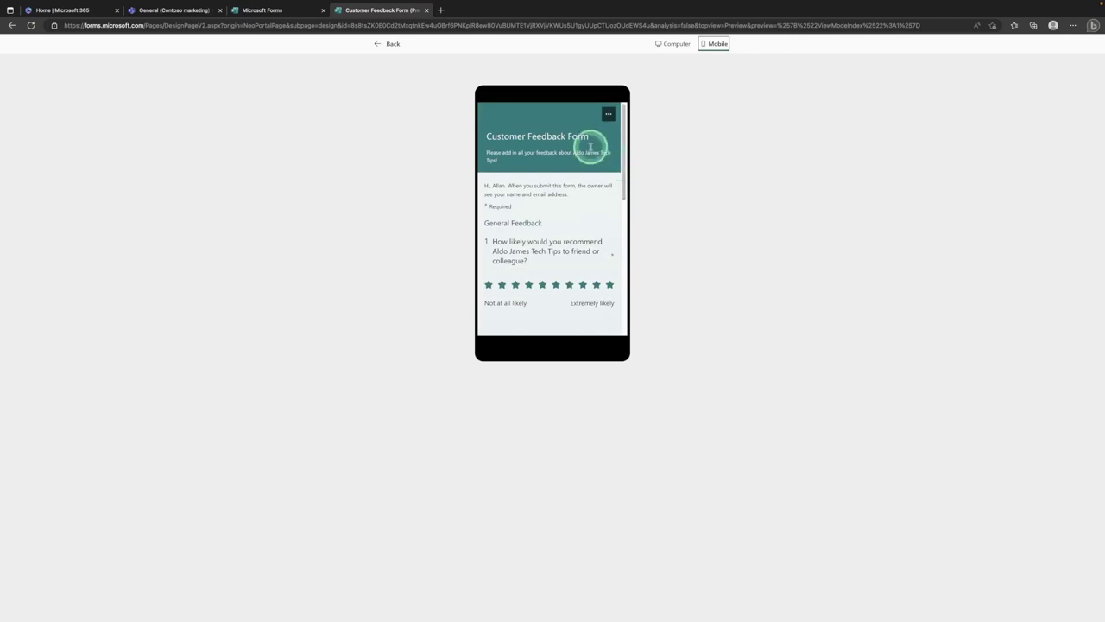
click(379, 45)
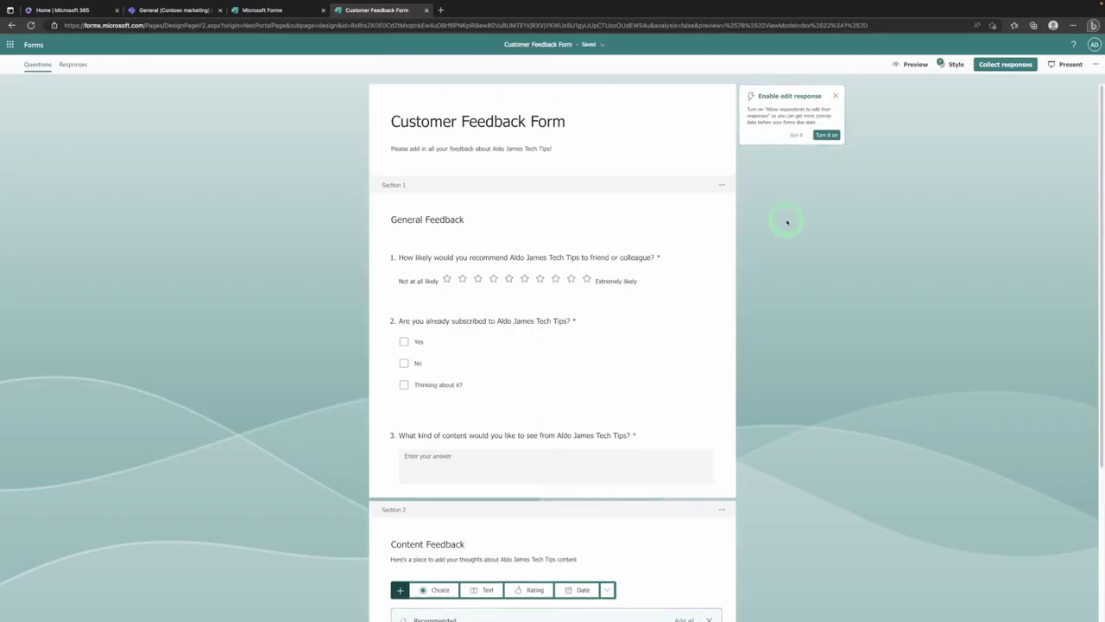
click(834, 96)
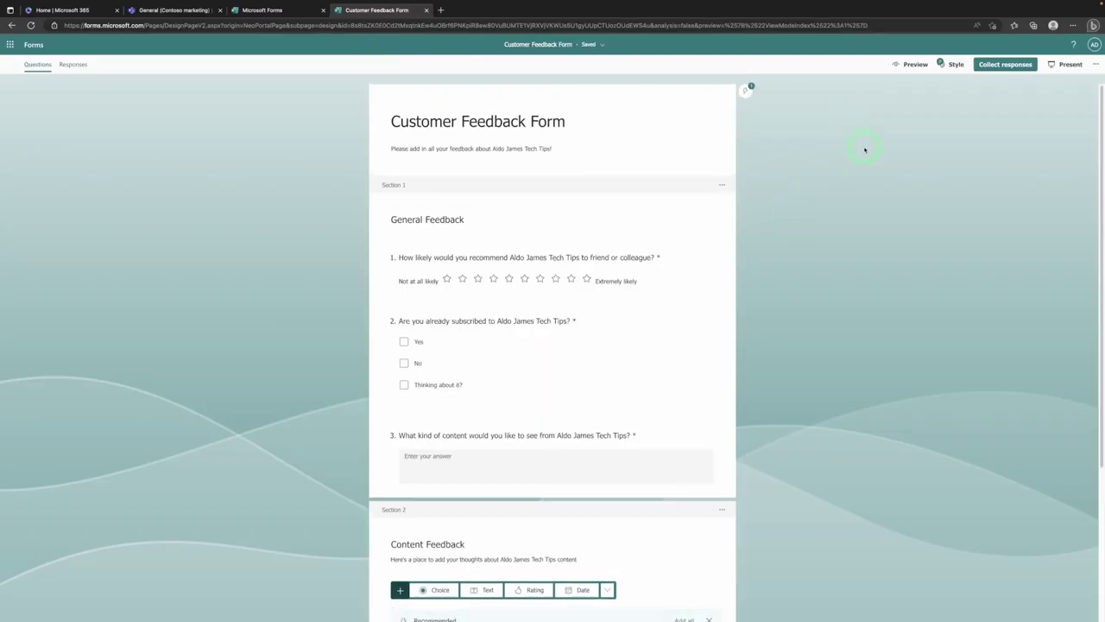
Show all form themes and apply the dark blue space theme with the rocket and telescope
click(956, 67)
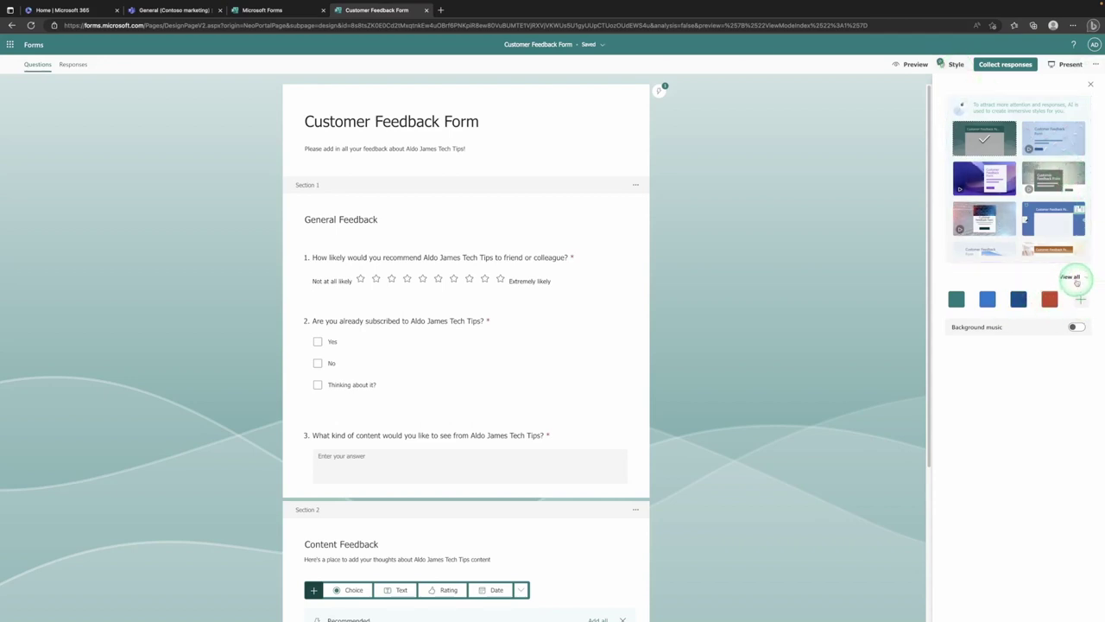
click(1070, 277)
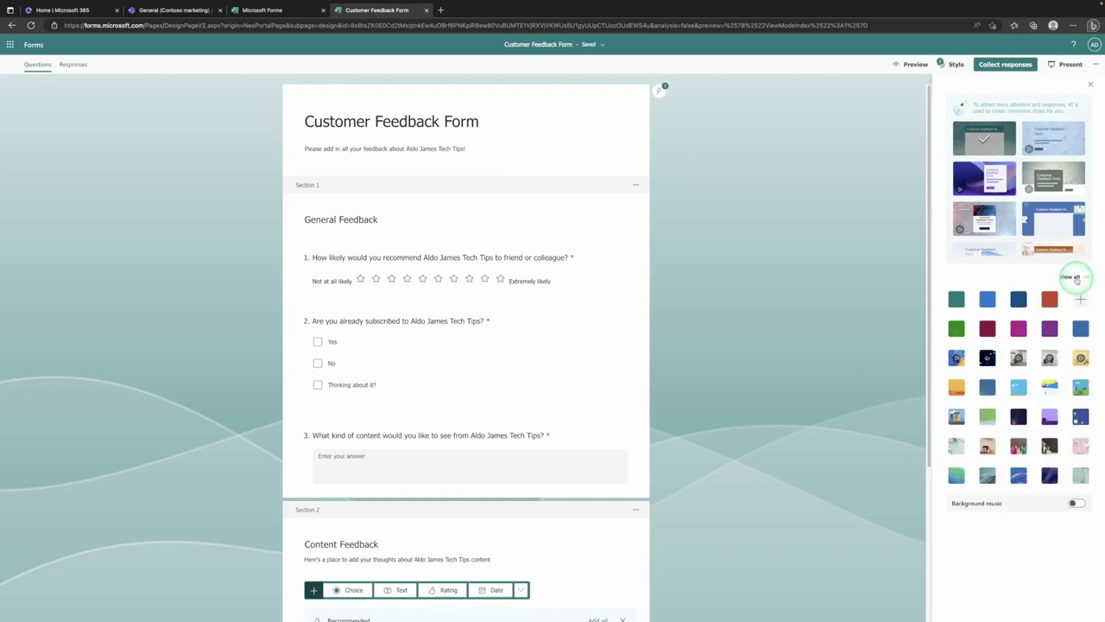
click(1019, 332)
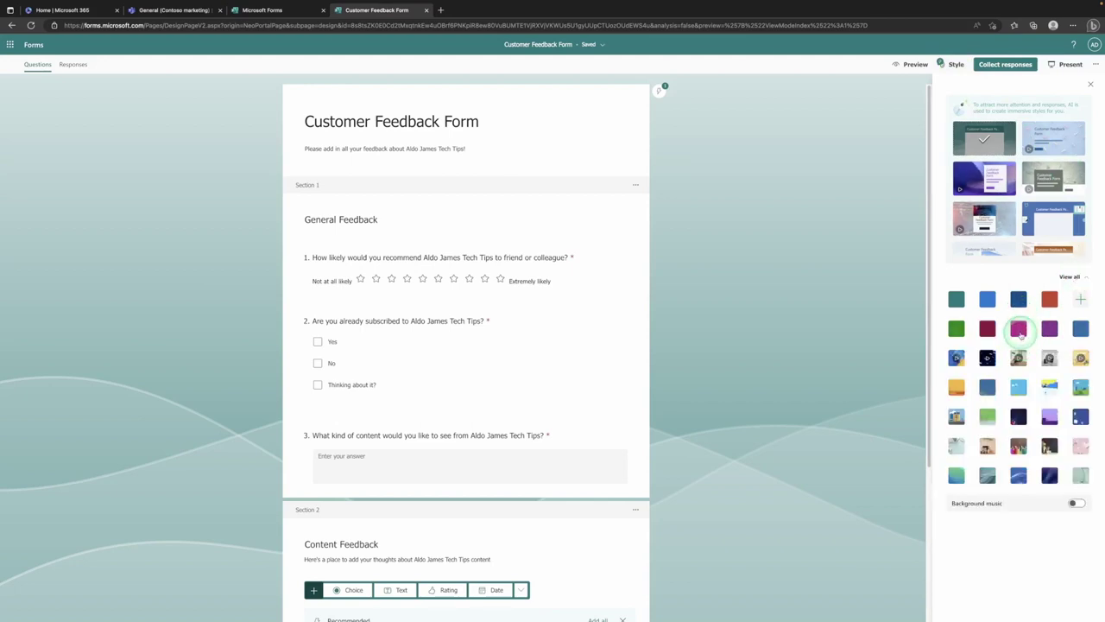
click(1018, 418)
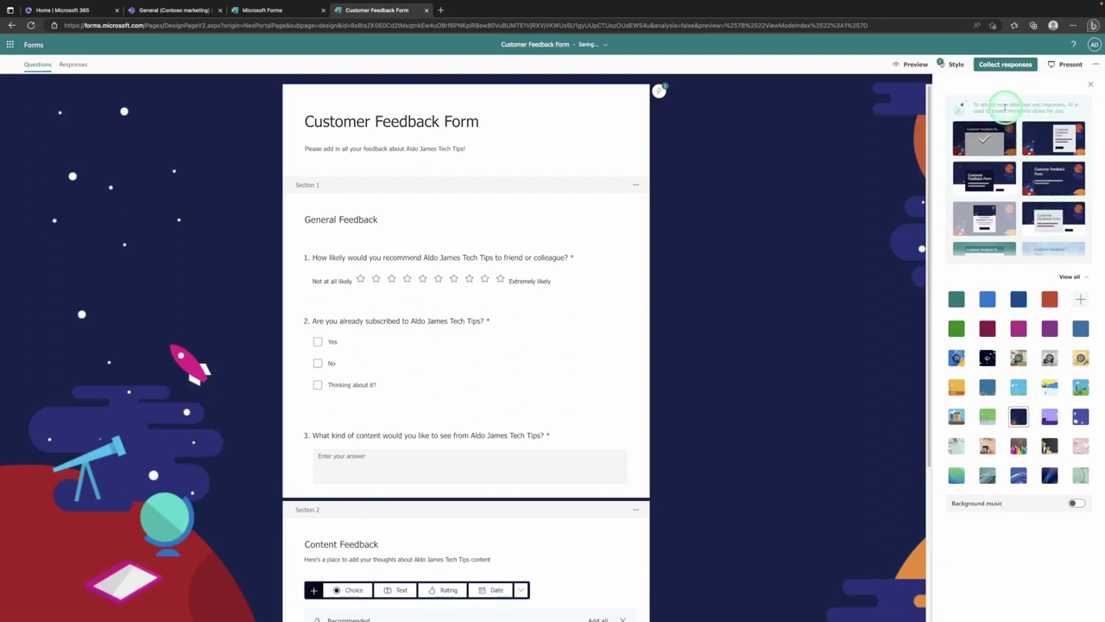
Apply the suggested purple style with the animated header, and pause and resume its live background
drag(1004, 105, 1069, 112)
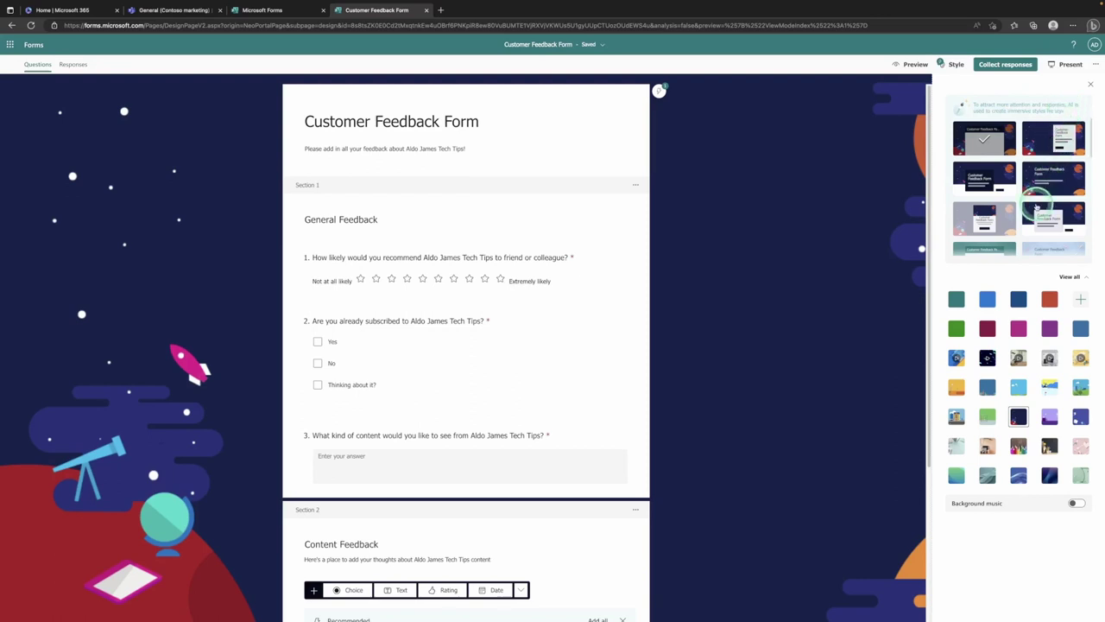
scroll(1038, 205, down, 1)
scroll(1036, 207, down, 2)
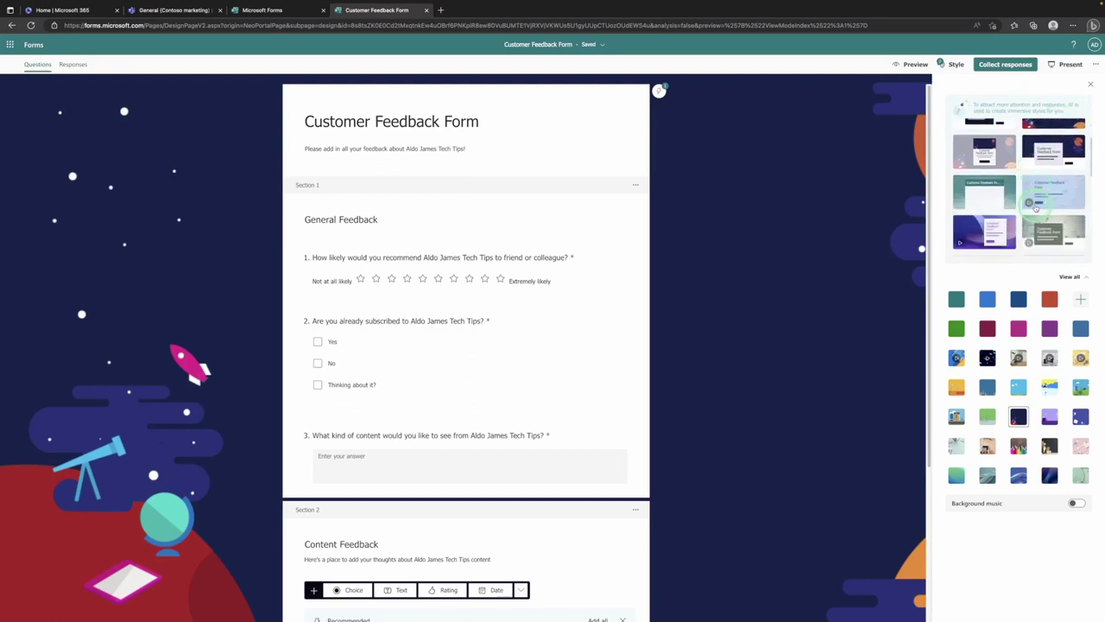
click(978, 211)
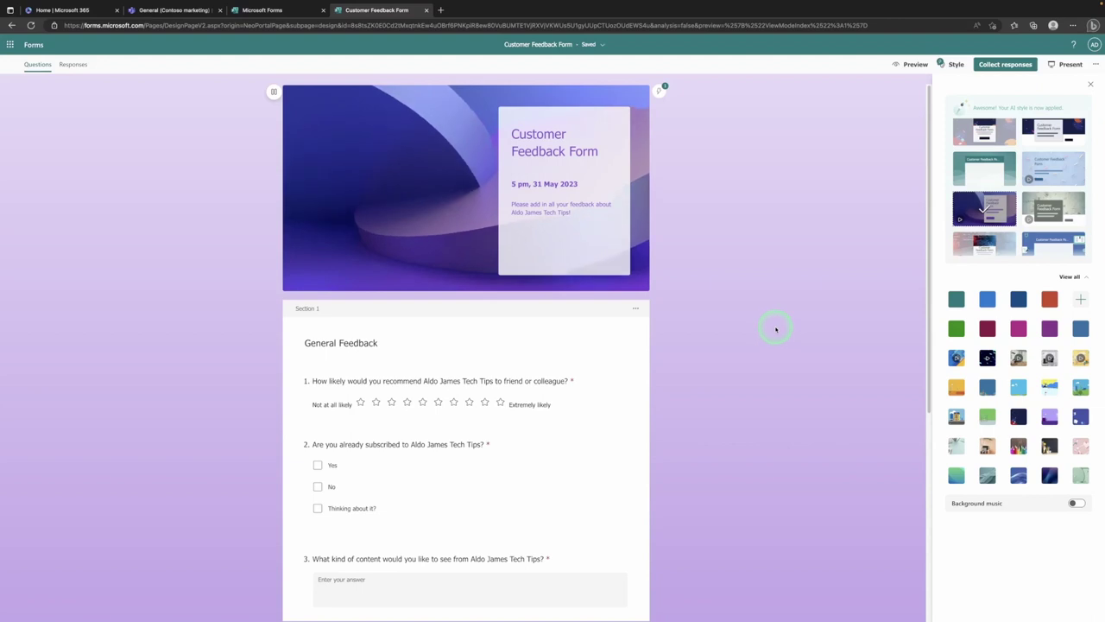
click(274, 92)
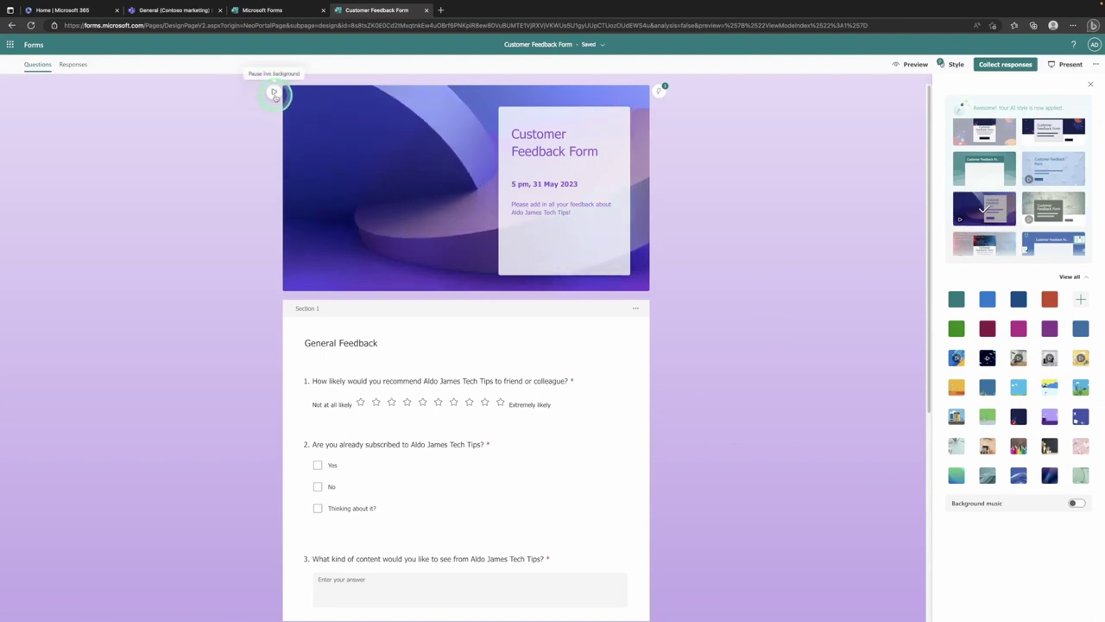
click(274, 93)
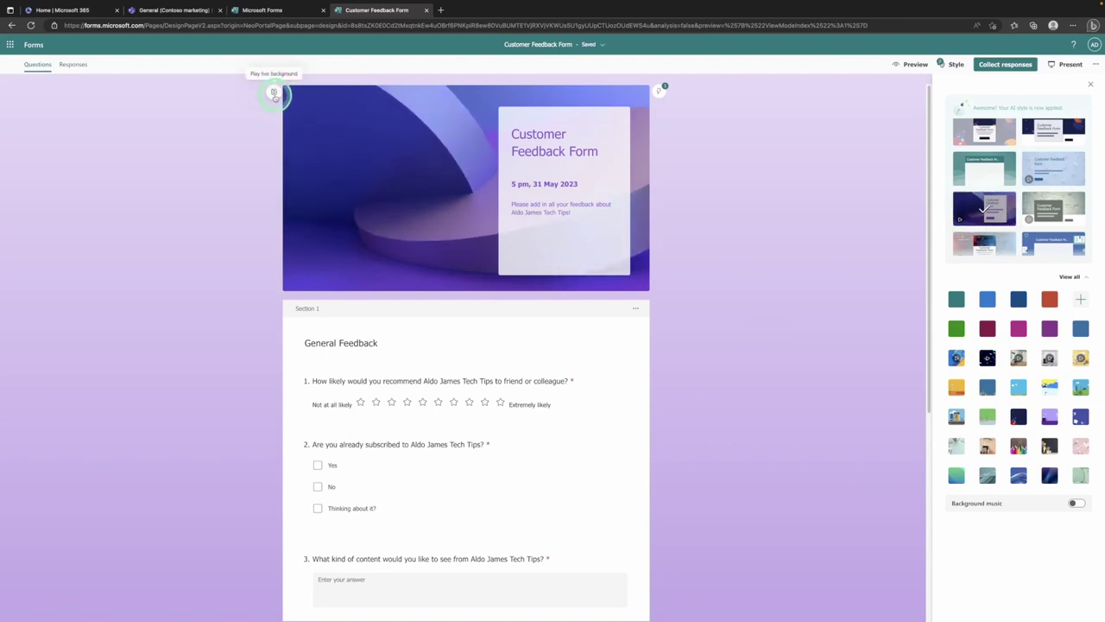
Try "Just the sun" as the form's background music, look through the other tracks and turn the music off
click(1076, 503)
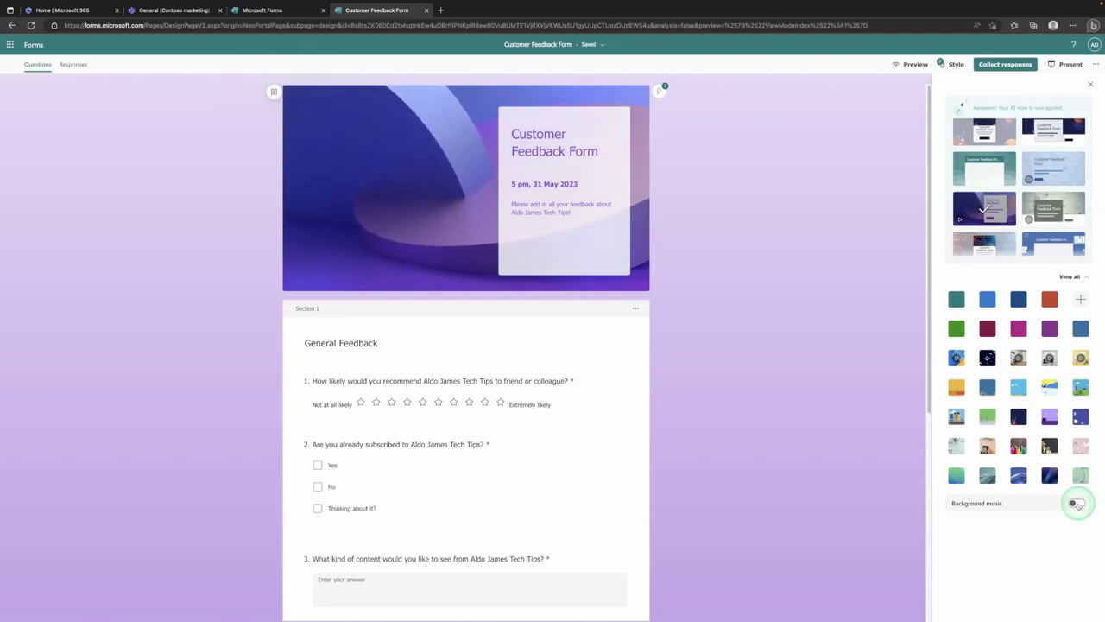
click(1039, 523)
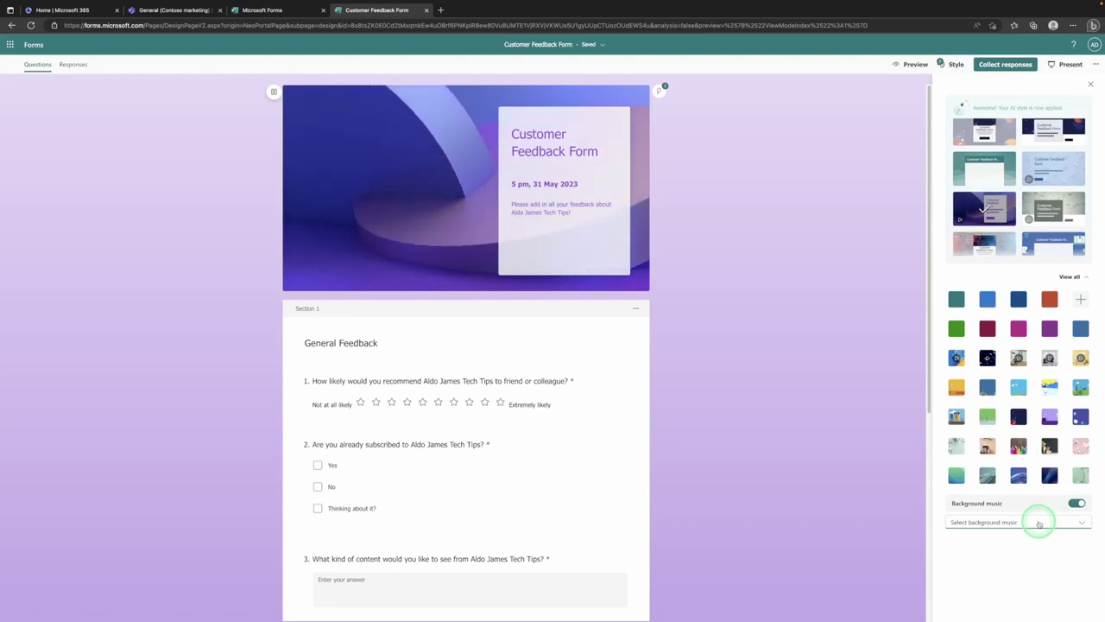
click(1039, 523)
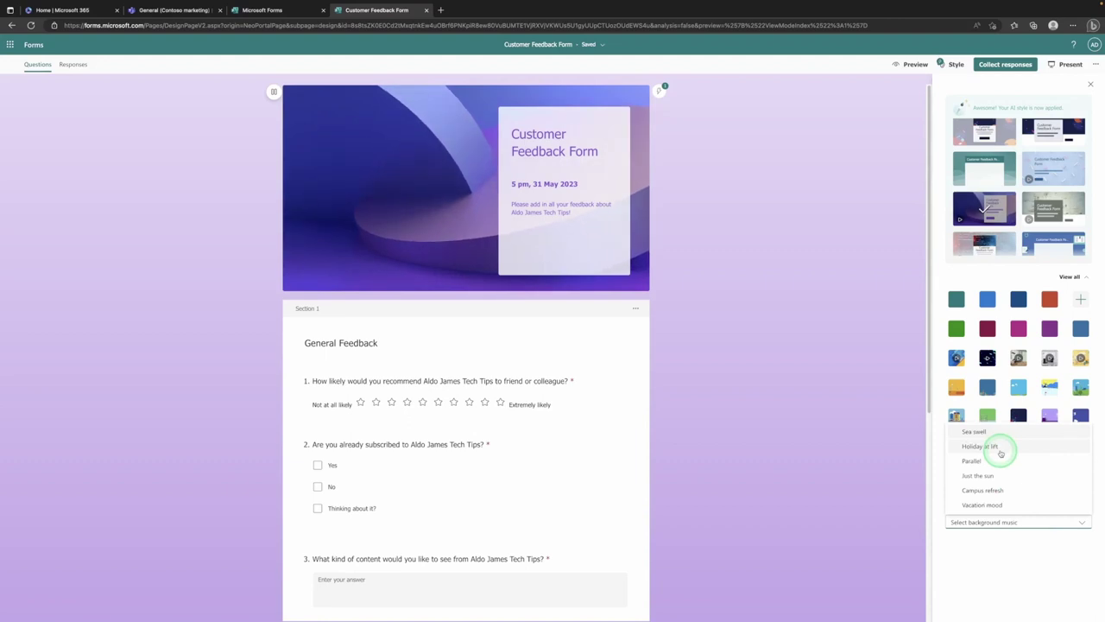
click(1002, 475)
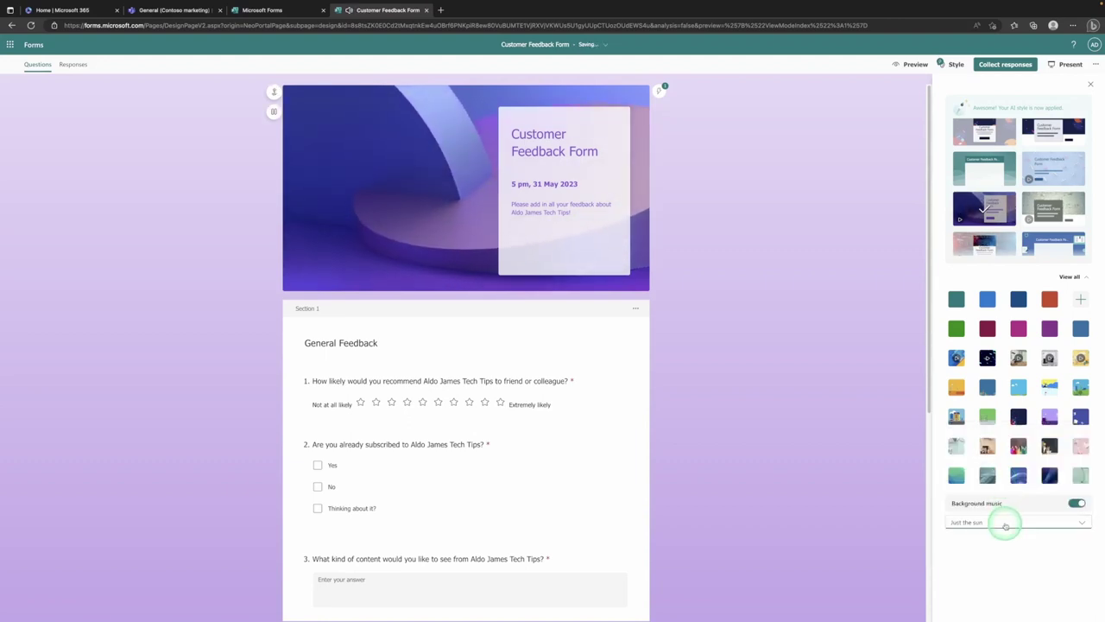
click(1005, 523)
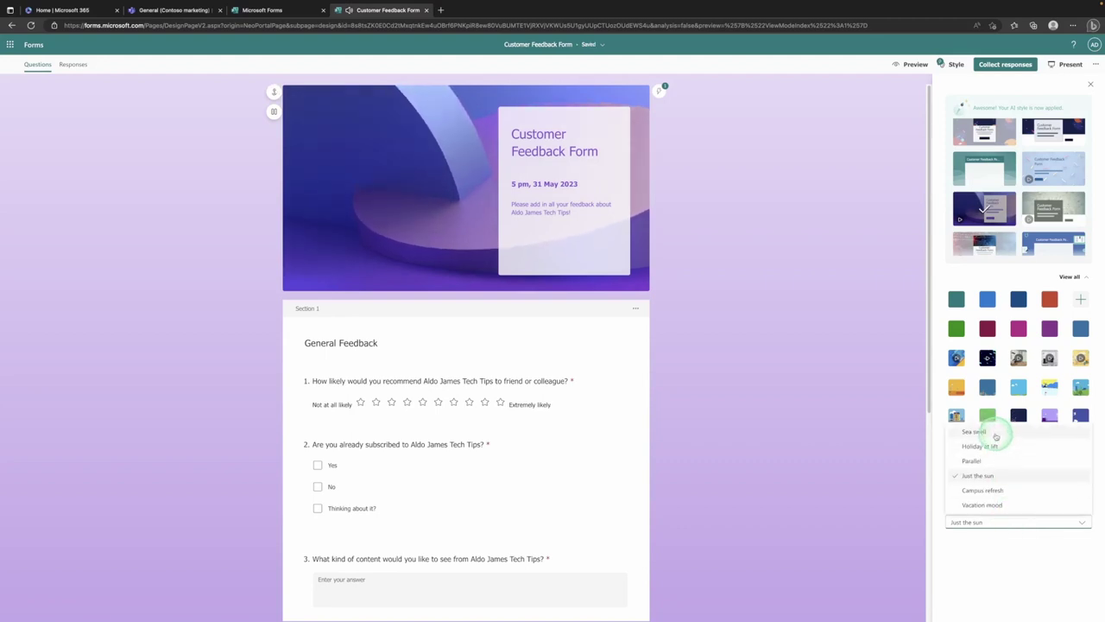
click(1076, 506)
click(1076, 508)
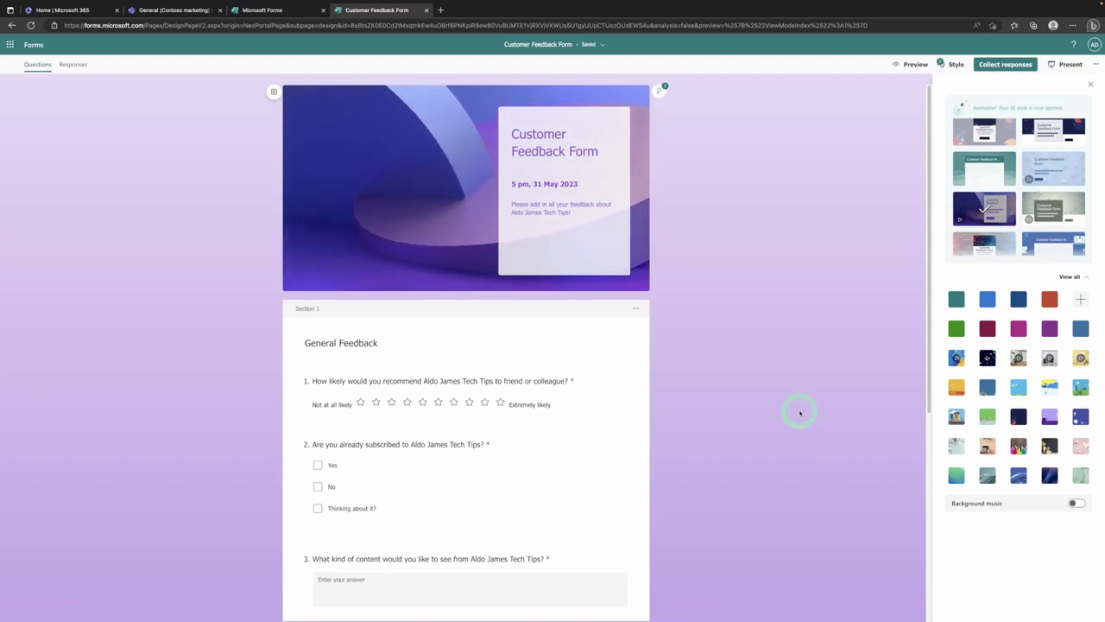
Close the style options and look over the restyled form from start to end
click(1091, 85)
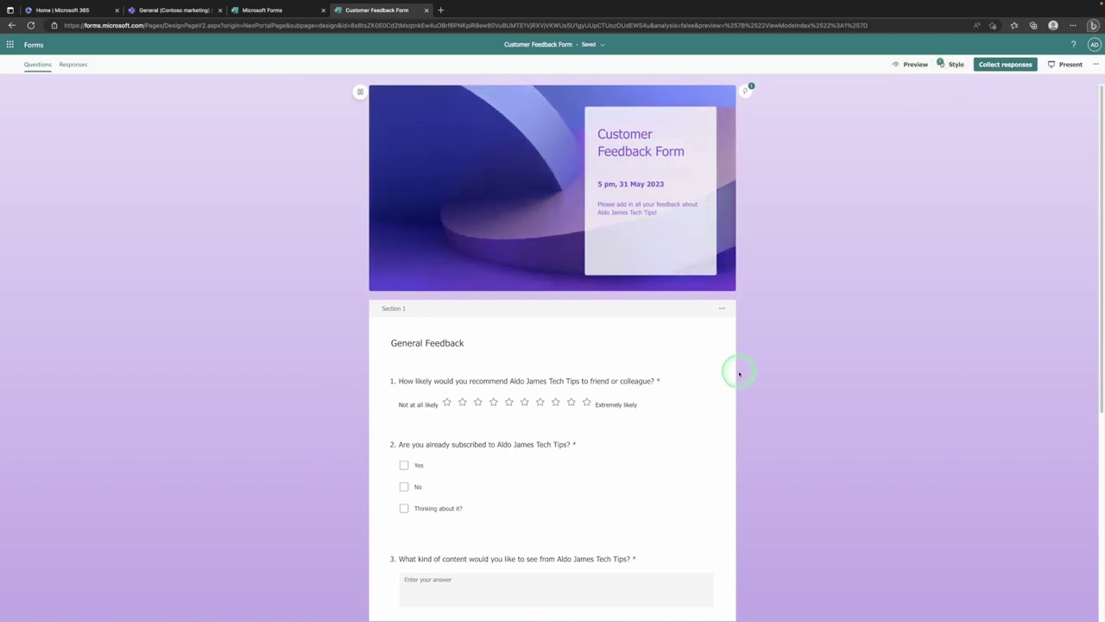
scroll(739, 373, down, 3)
scroll(739, 373, down, 1)
scroll(739, 373, up, 4)
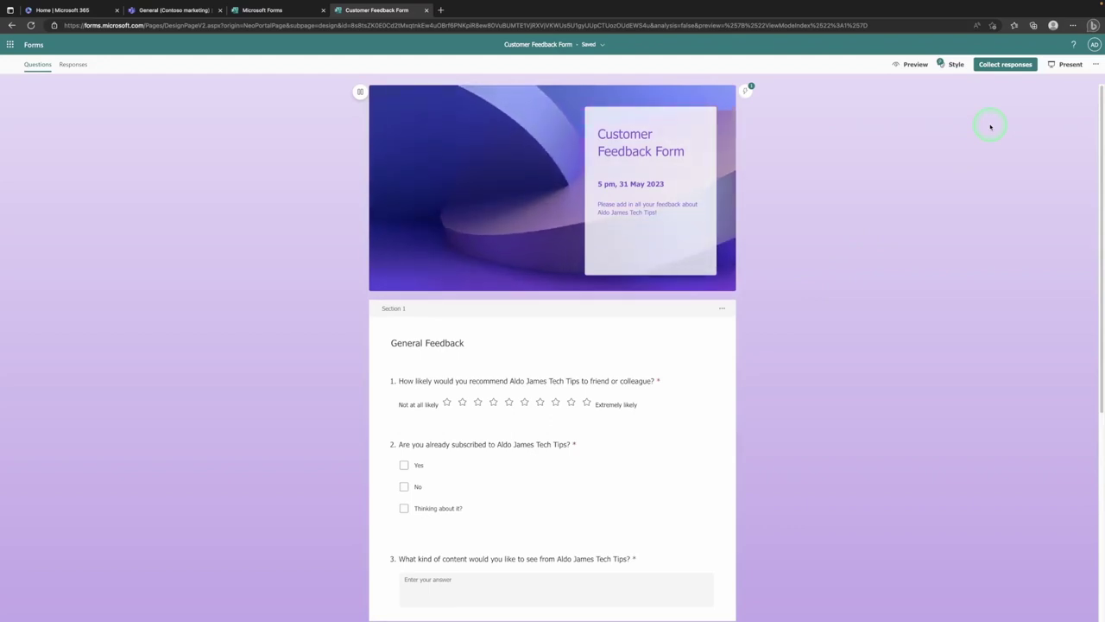
Open the form's response collection options and shorten the URL of the sharing link
click(1004, 65)
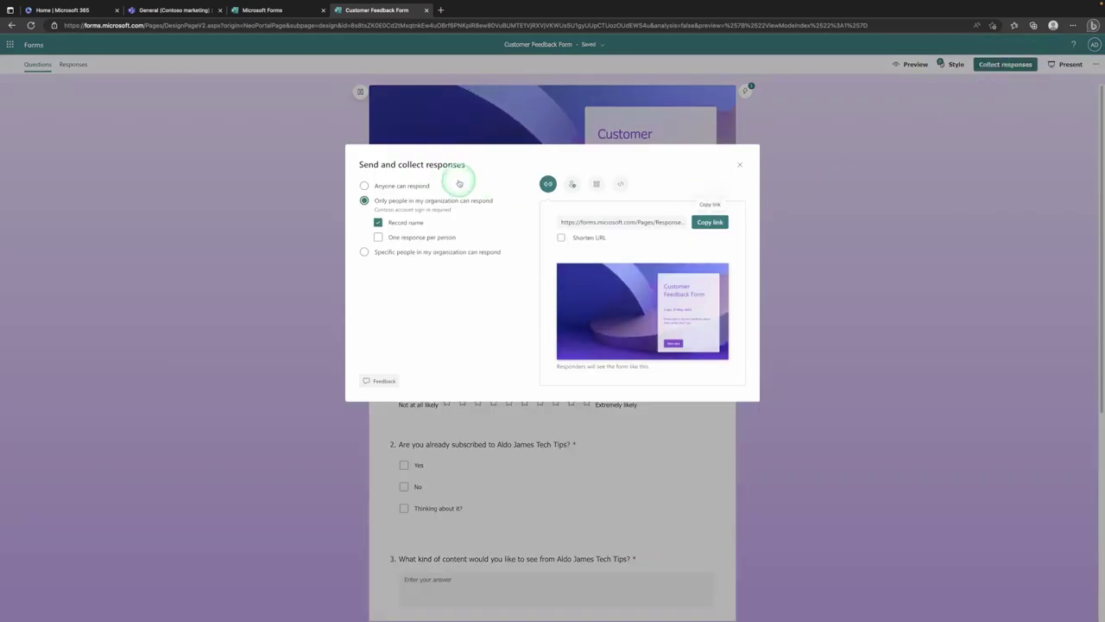
drag(362, 164, 462, 164)
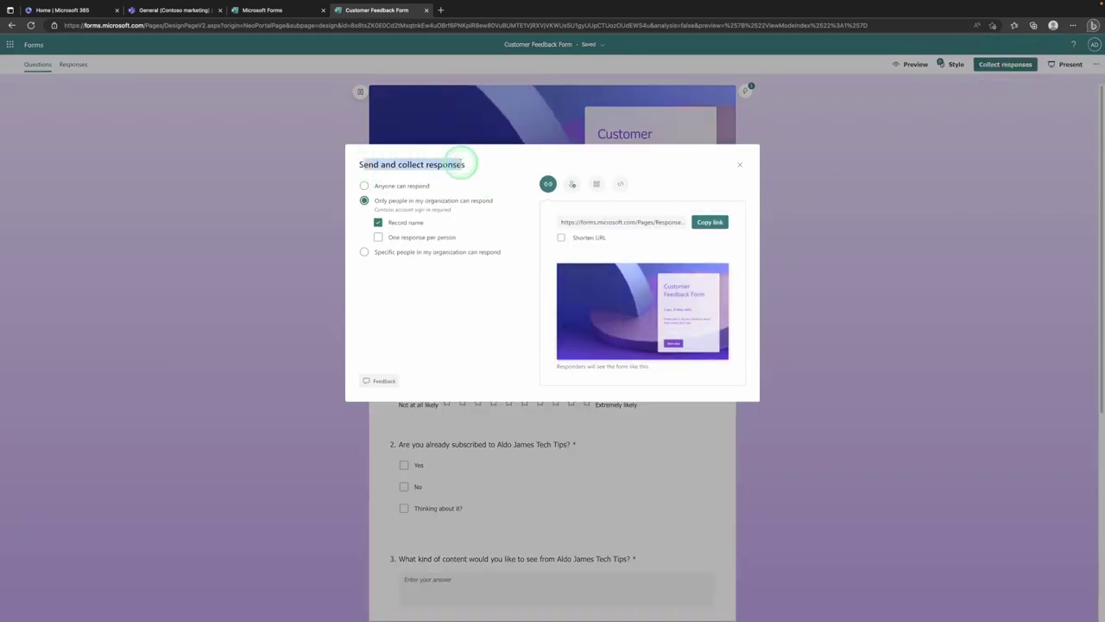
click(523, 161)
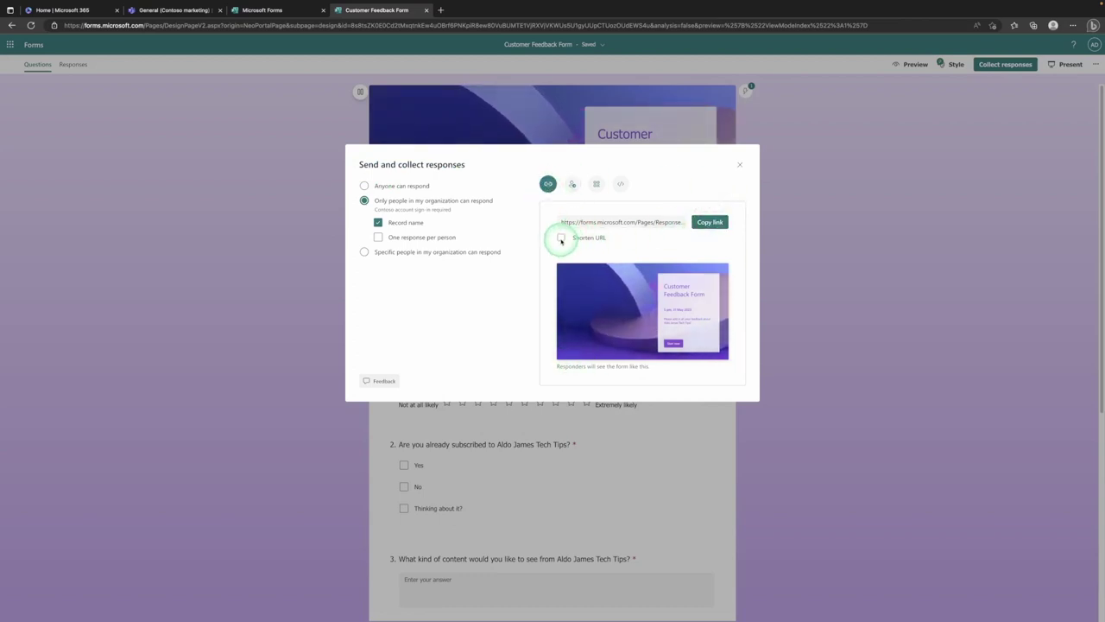
click(561, 239)
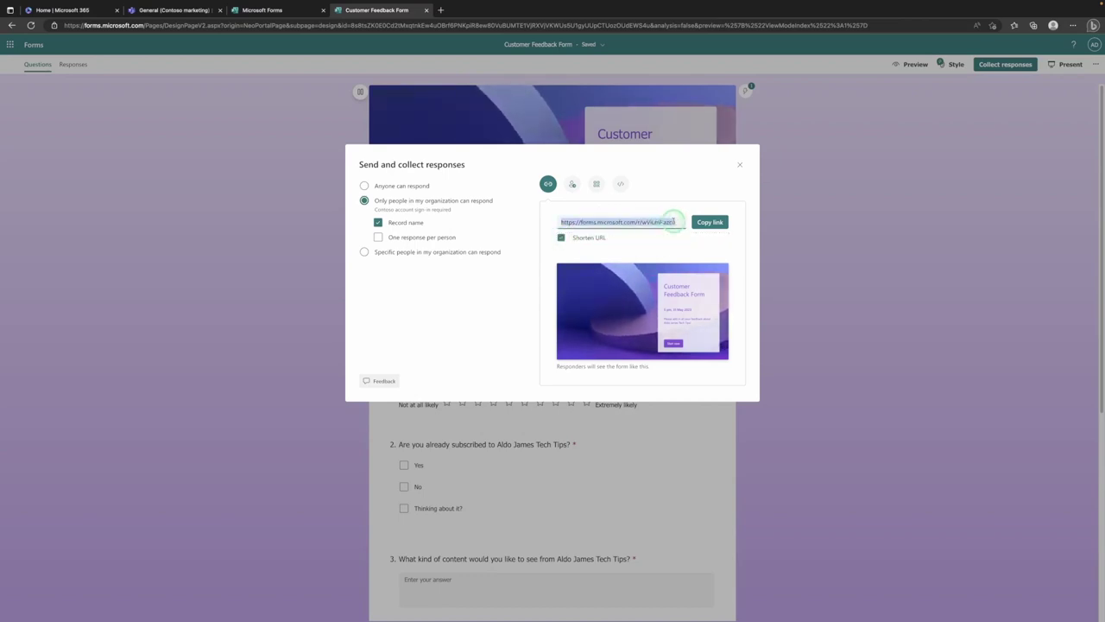
Look through the ways to share the form: the Outlook and Teams invitation, the QR code, the embed code and the link
click(574, 186)
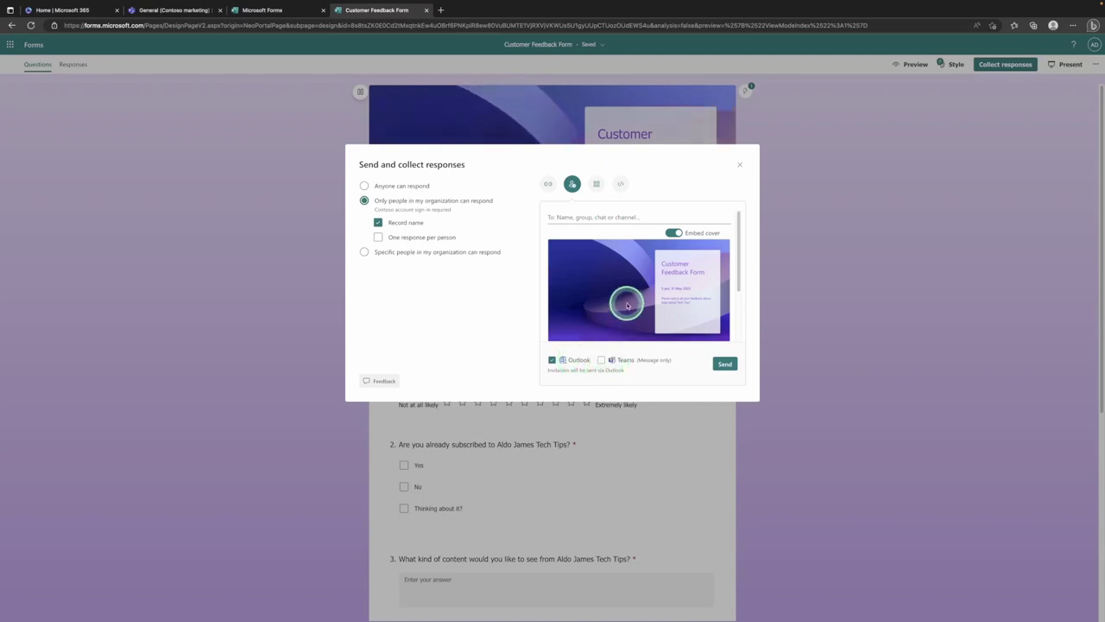
scroll(628, 304, down, 2)
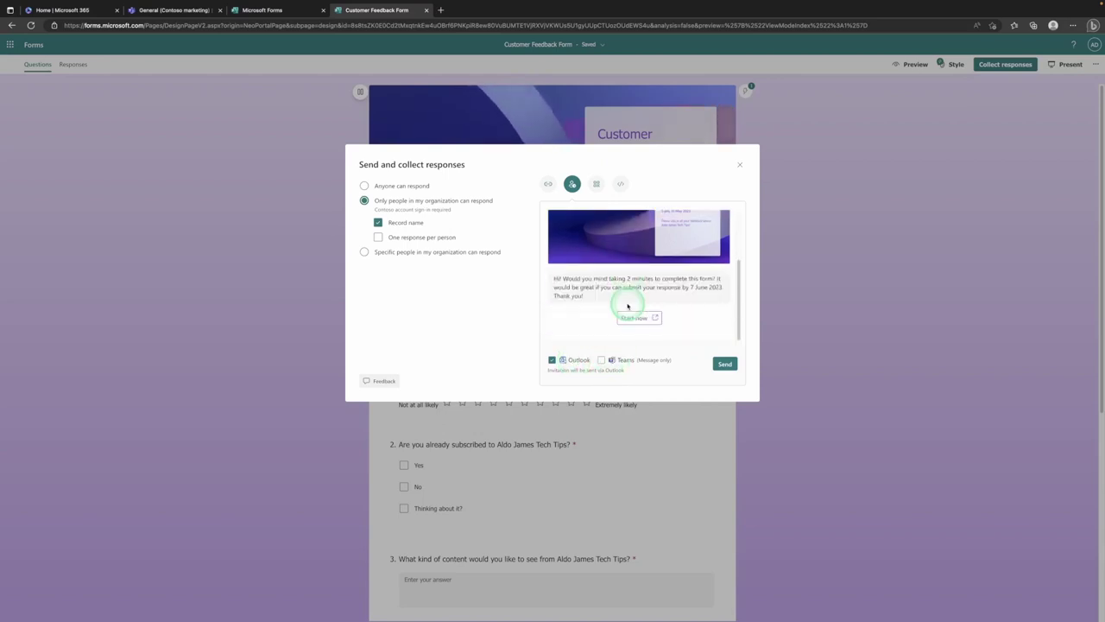
scroll(625, 307, up, 3)
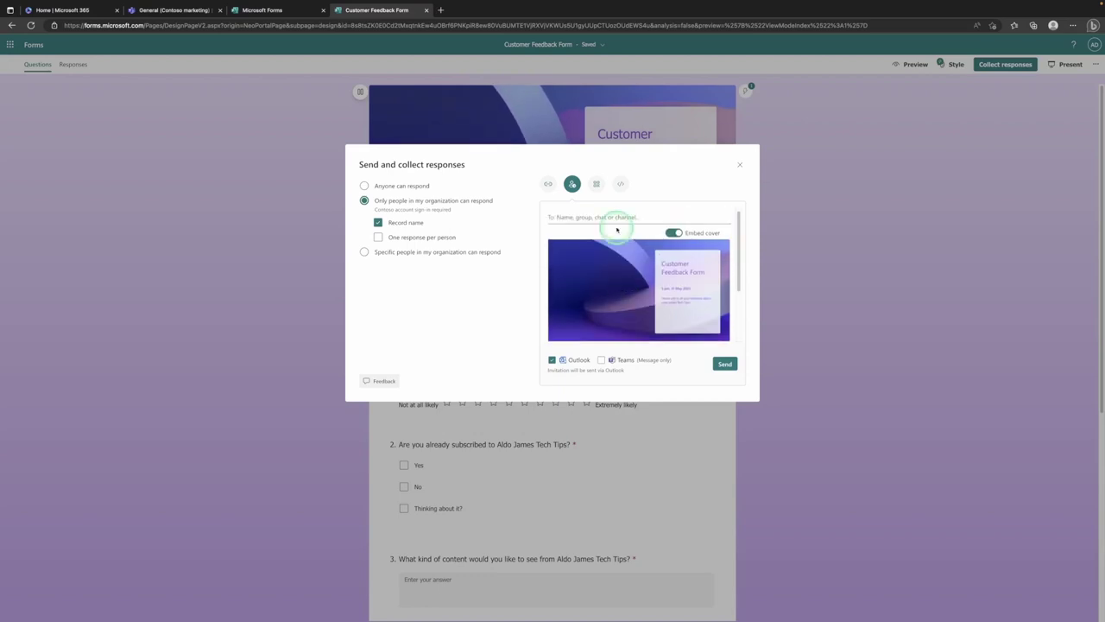
click(596, 183)
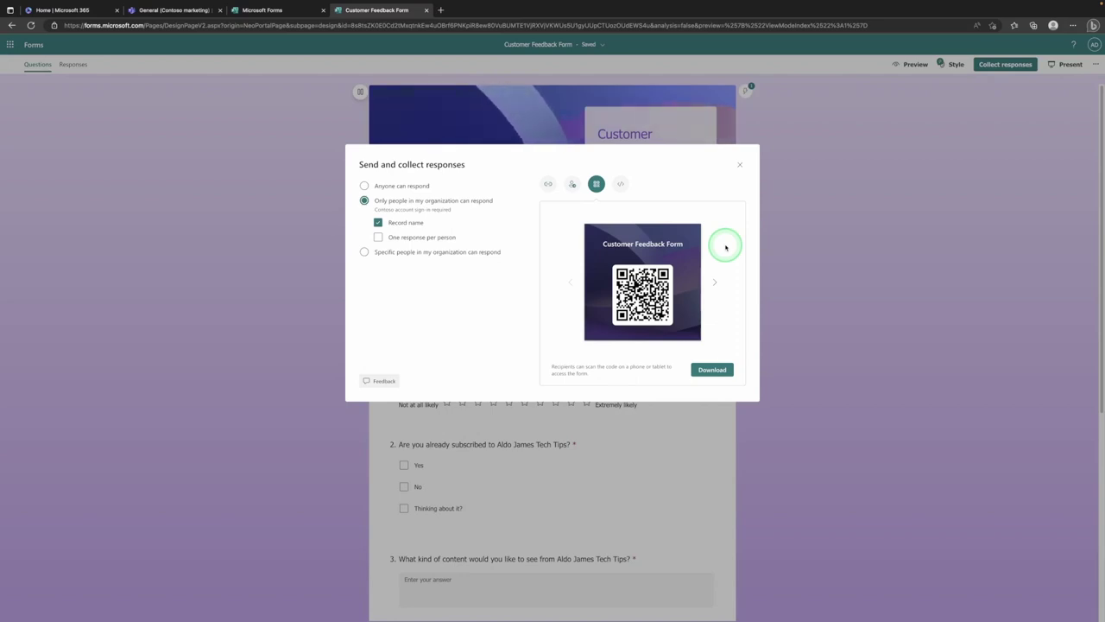
click(619, 184)
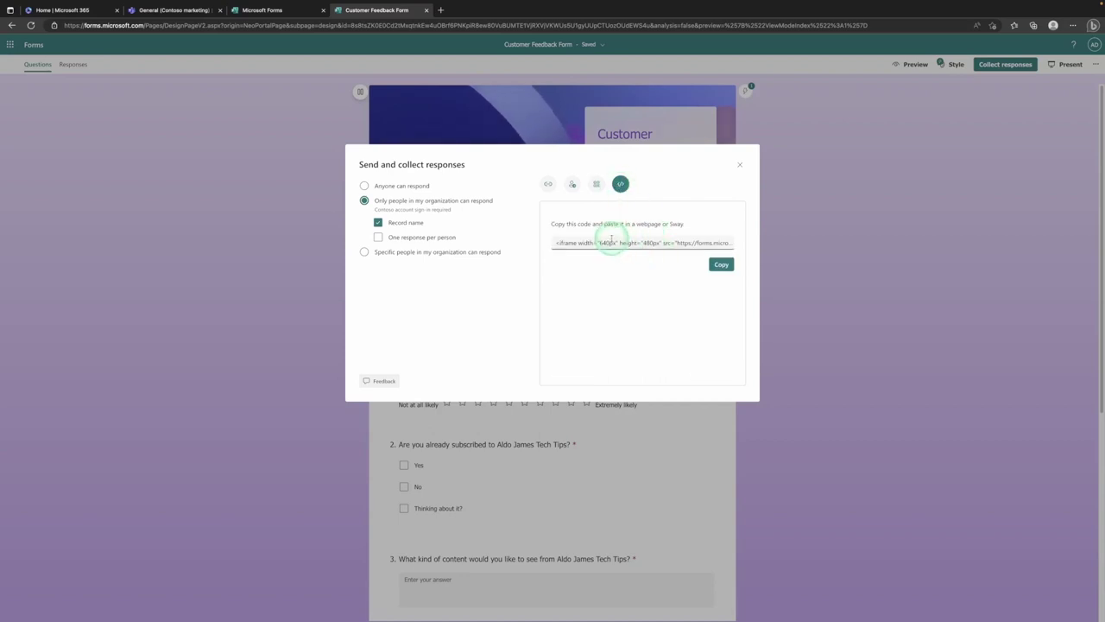
click(549, 185)
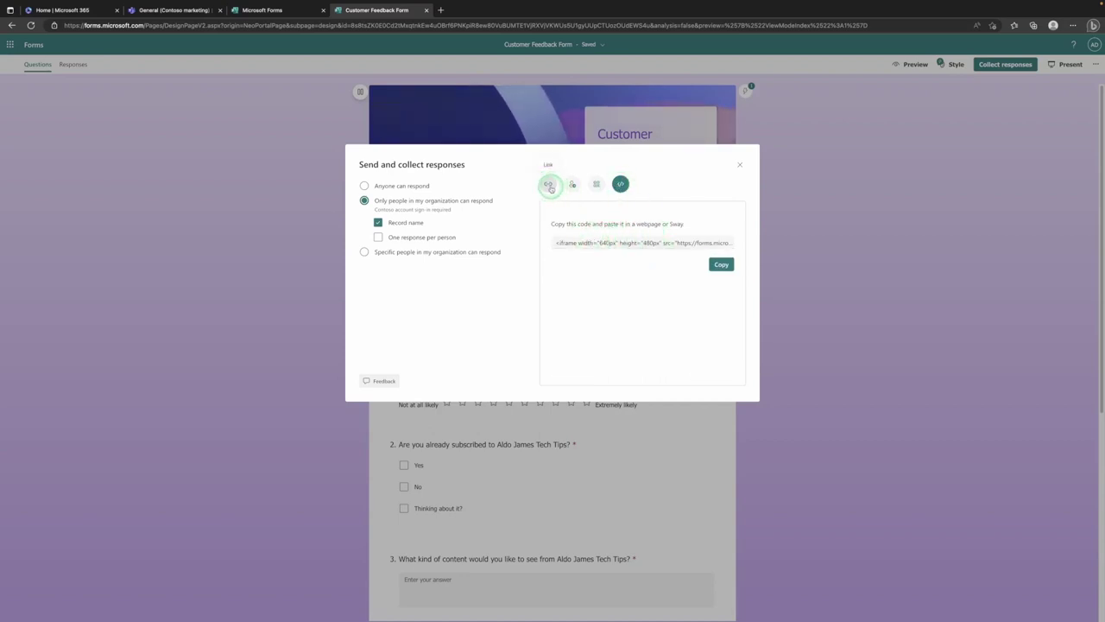
click(569, 185)
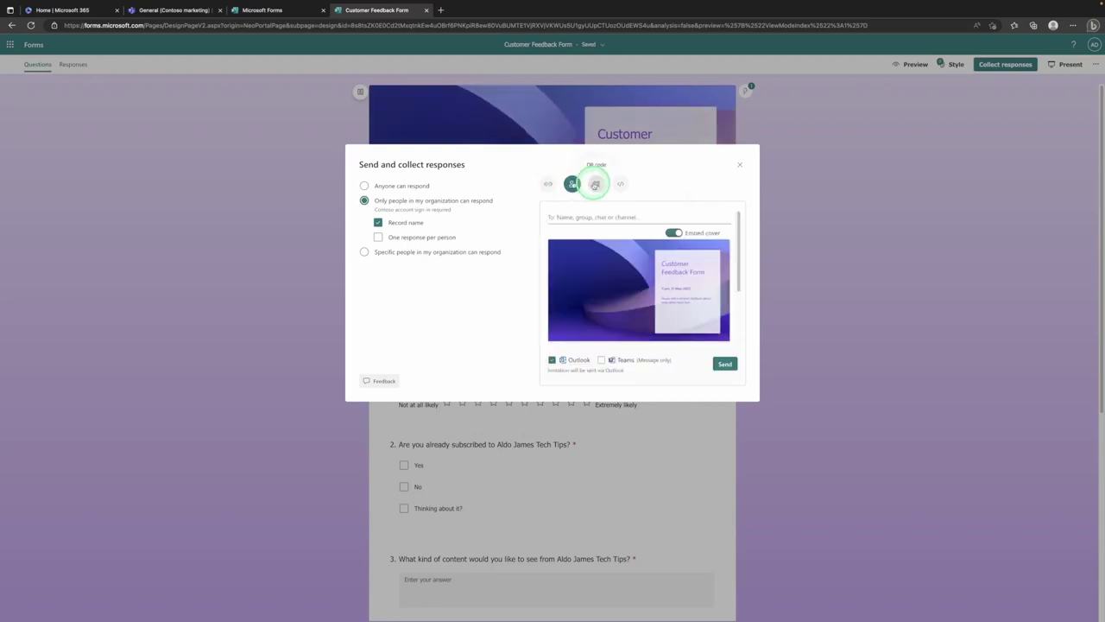
click(548, 184)
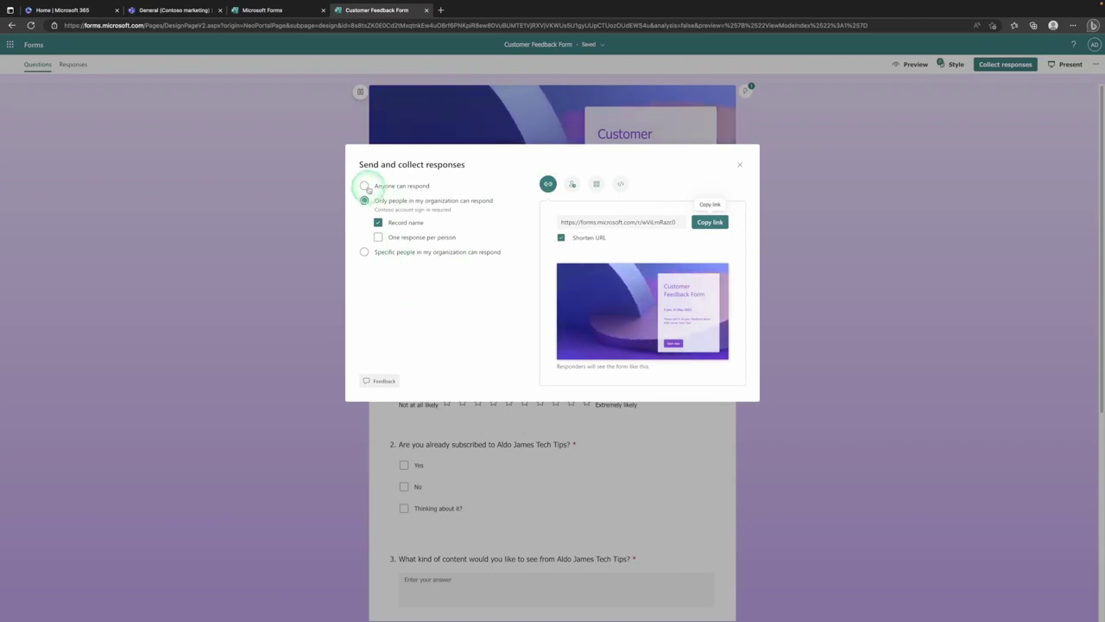
Try letting anyone respond, restore the restriction to people in the organization and close the sharing options
click(364, 187)
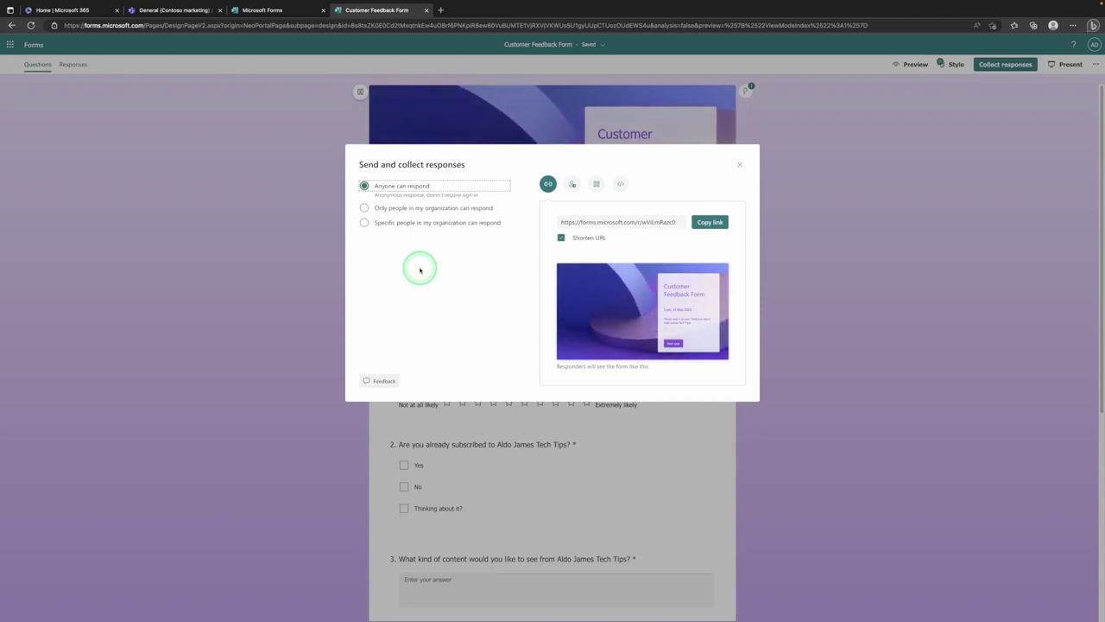
click(365, 209)
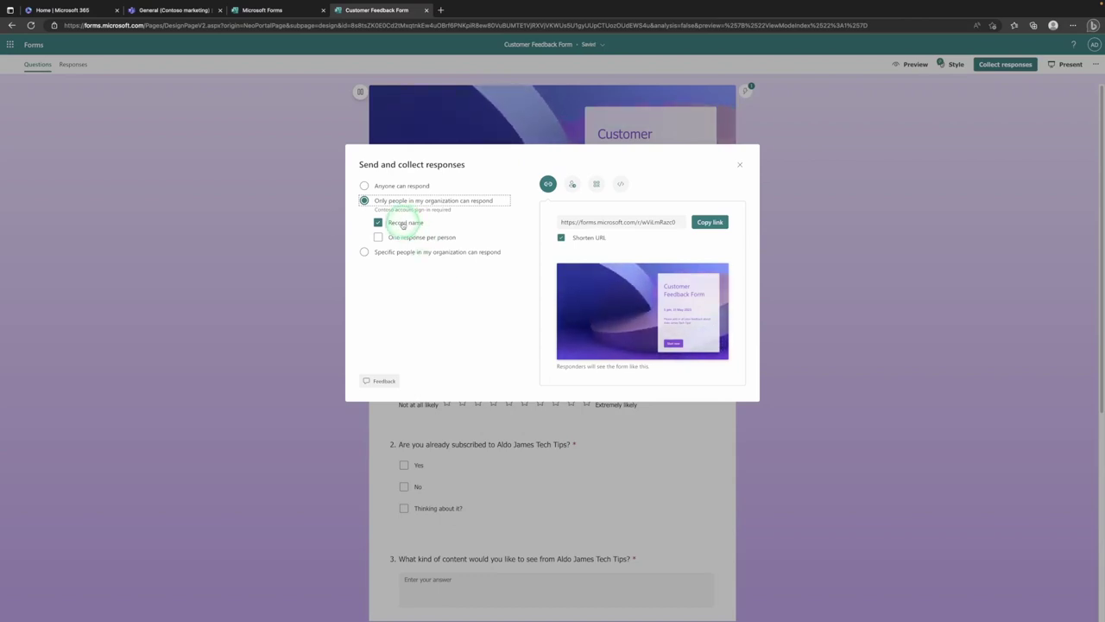
click(743, 165)
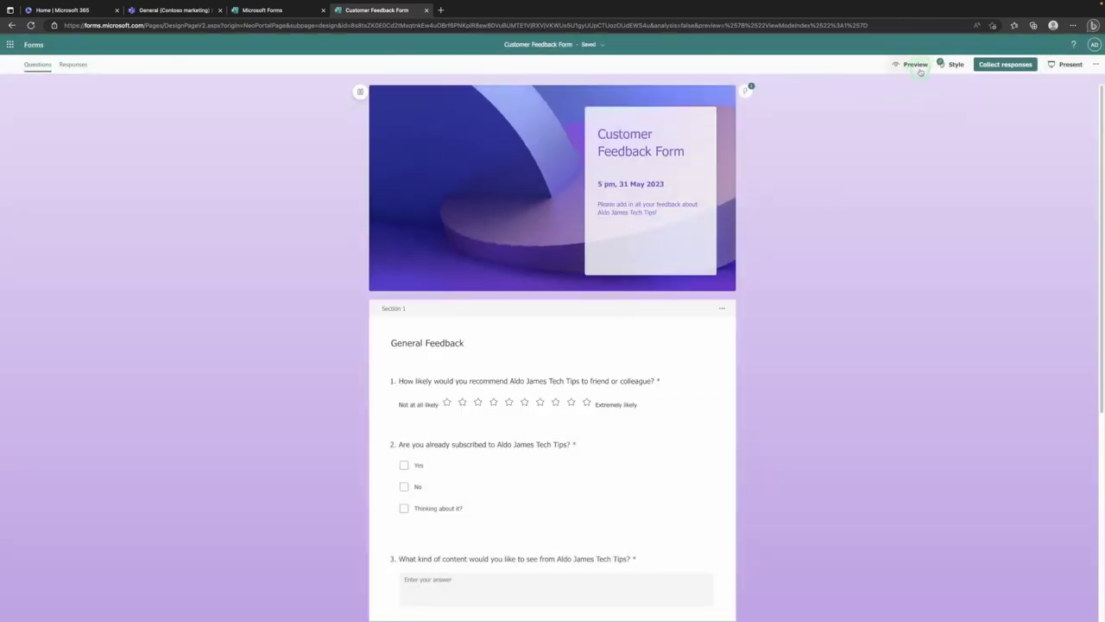
Preview the form as a respondent, start it to check the note about recorded names, and return to editing
click(908, 64)
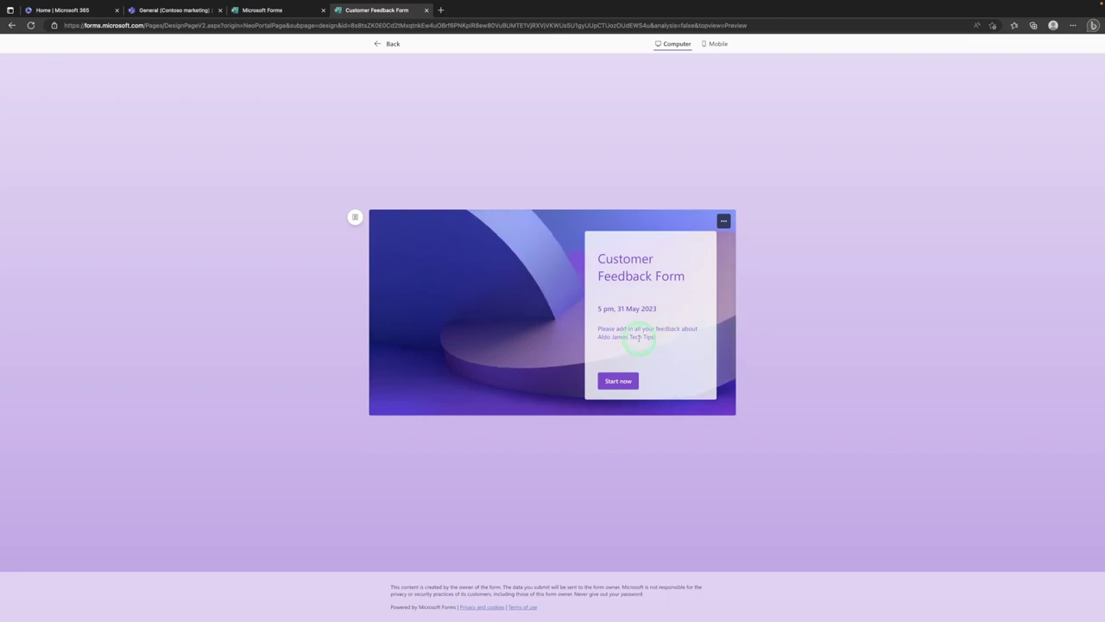
click(618, 381)
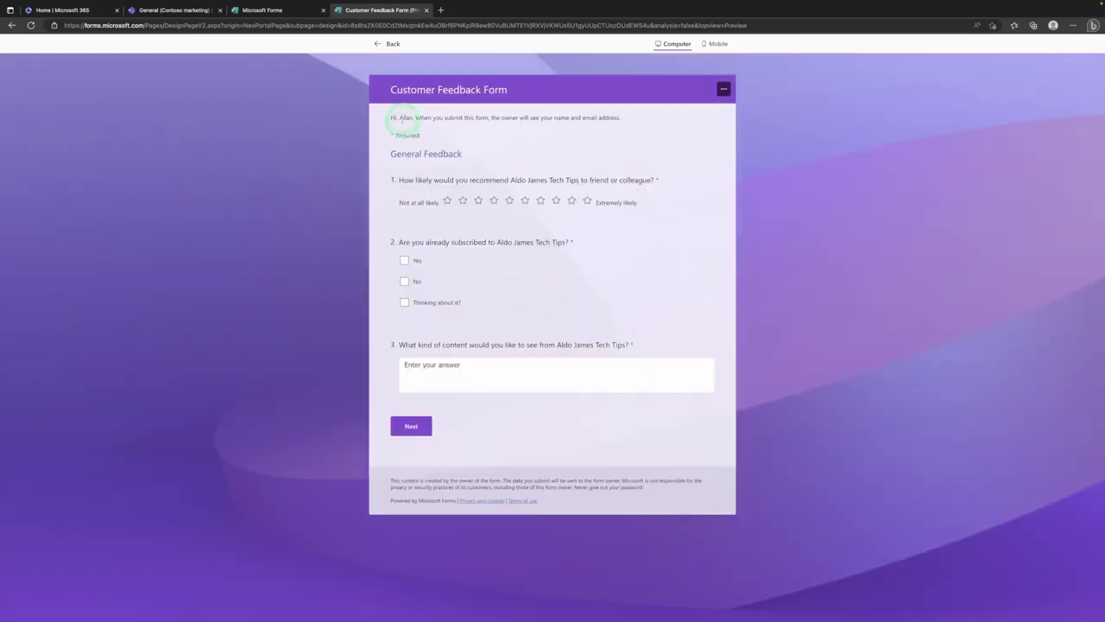
drag(401, 118, 446, 119)
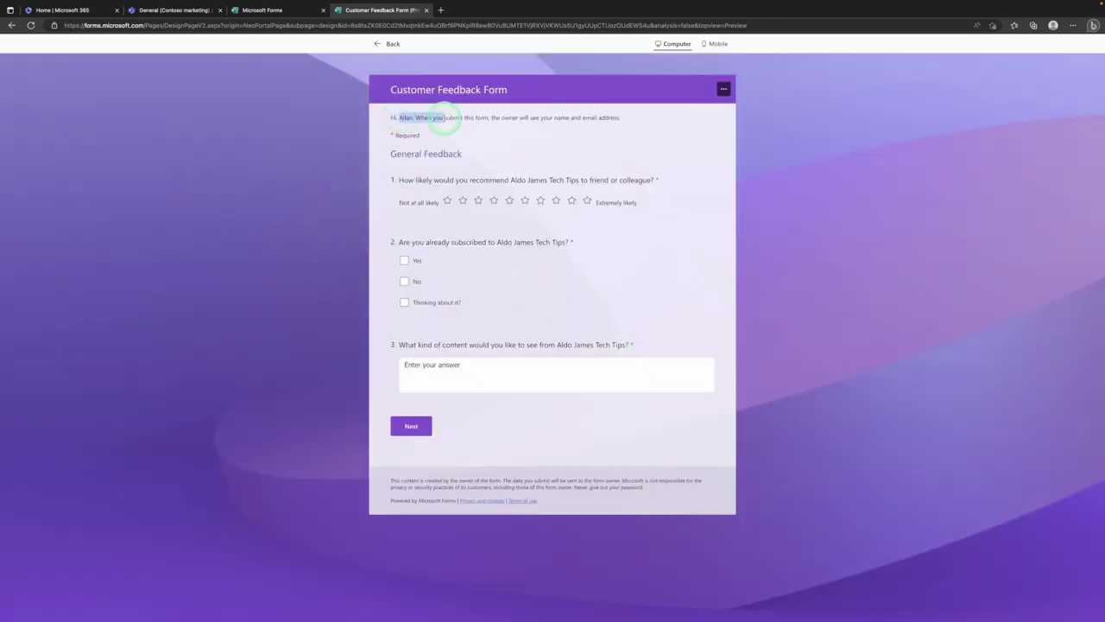
click(434, 95)
click(382, 45)
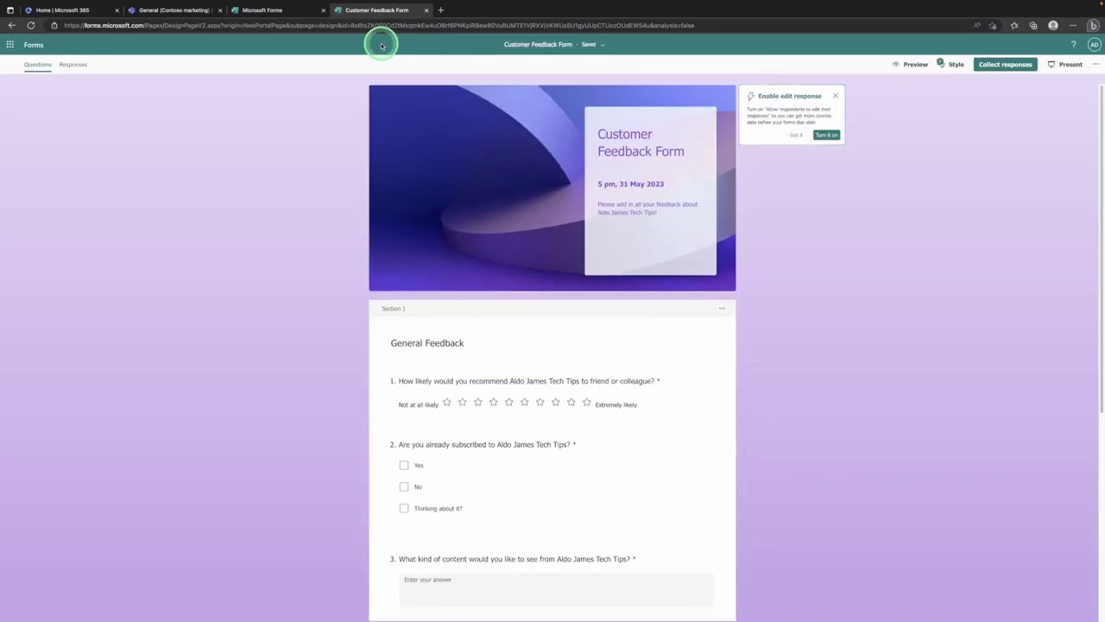
Restrict responses to specific people in the organization, with names recorded and one response per person
click(1005, 64)
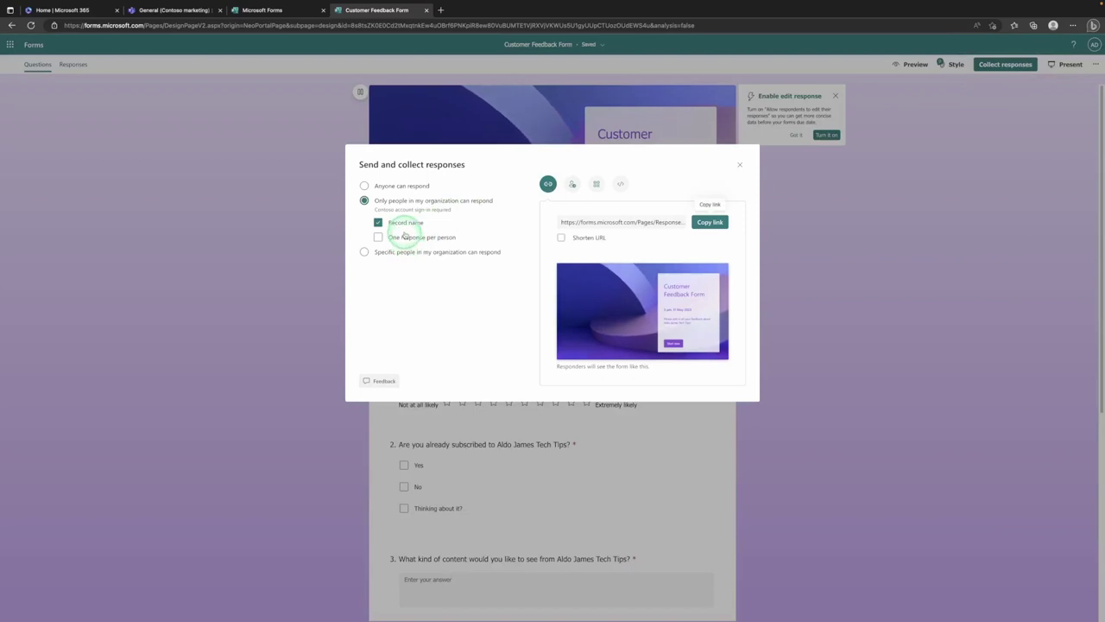
click(398, 227)
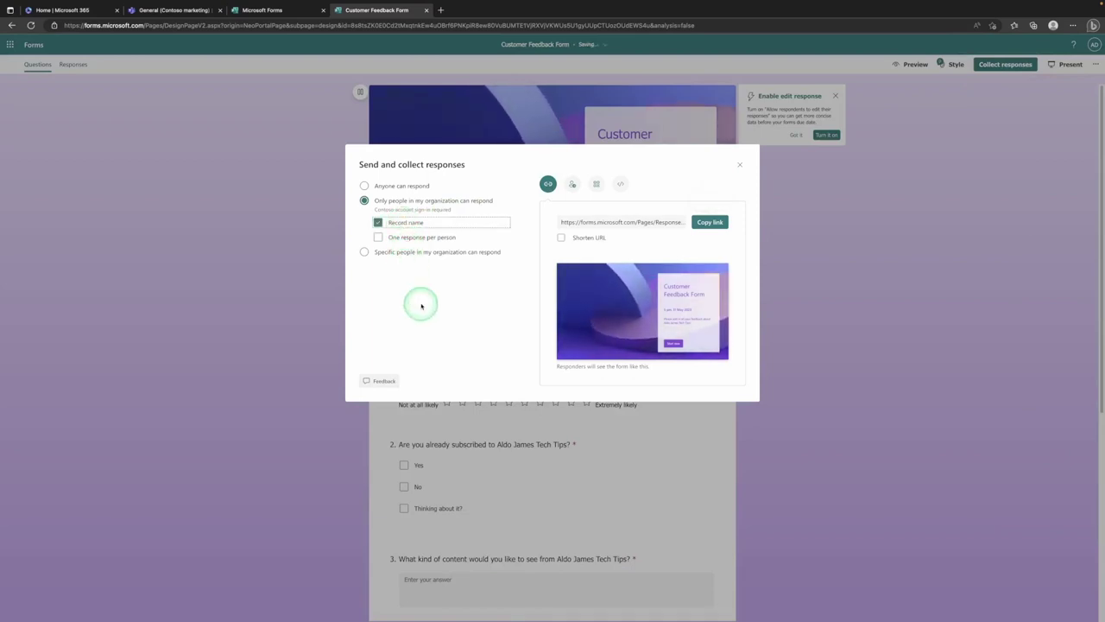
click(402, 239)
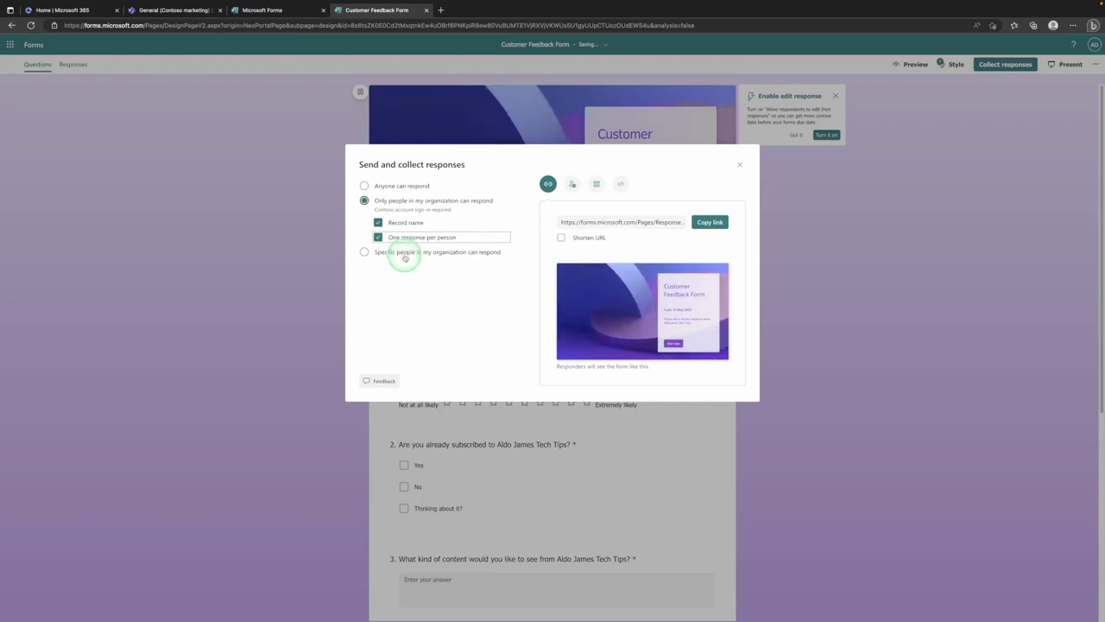
click(405, 253)
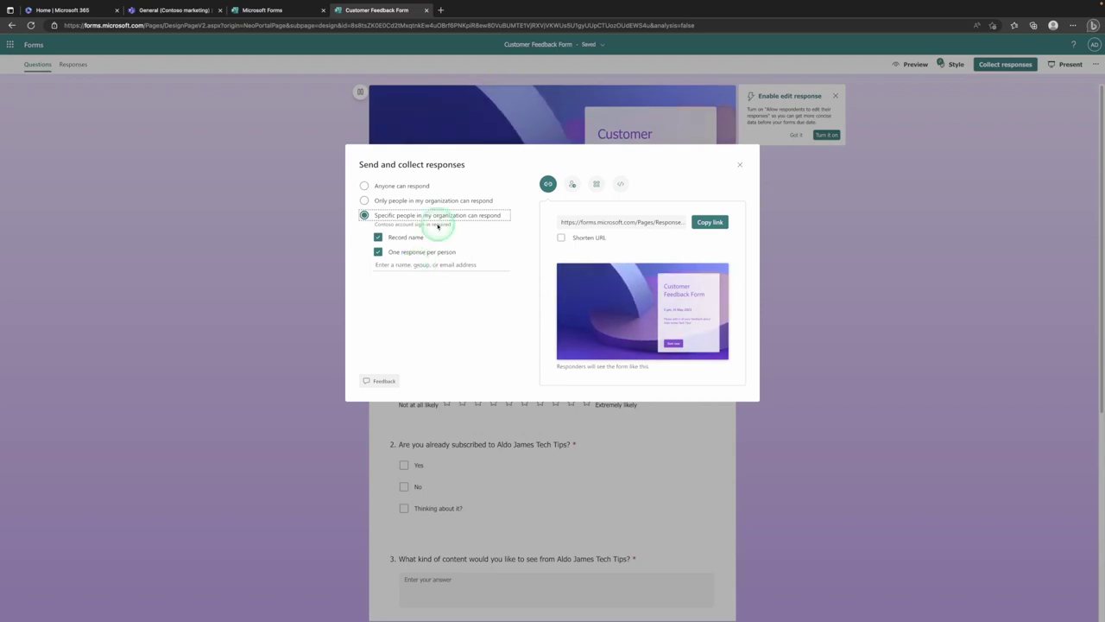
drag(357, 164, 431, 164)
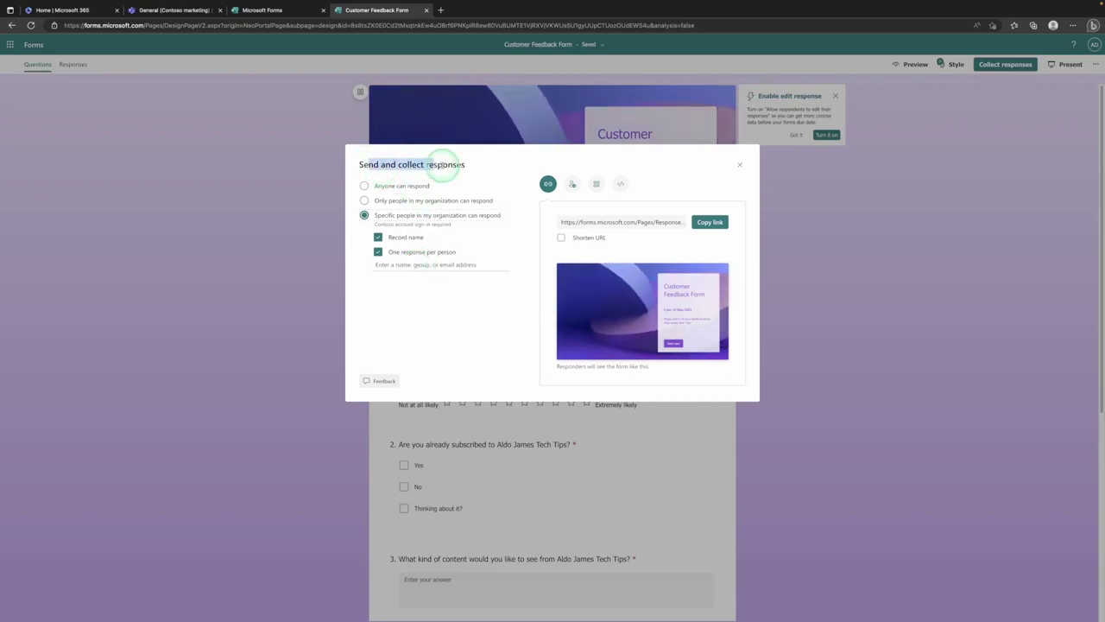
click(442, 164)
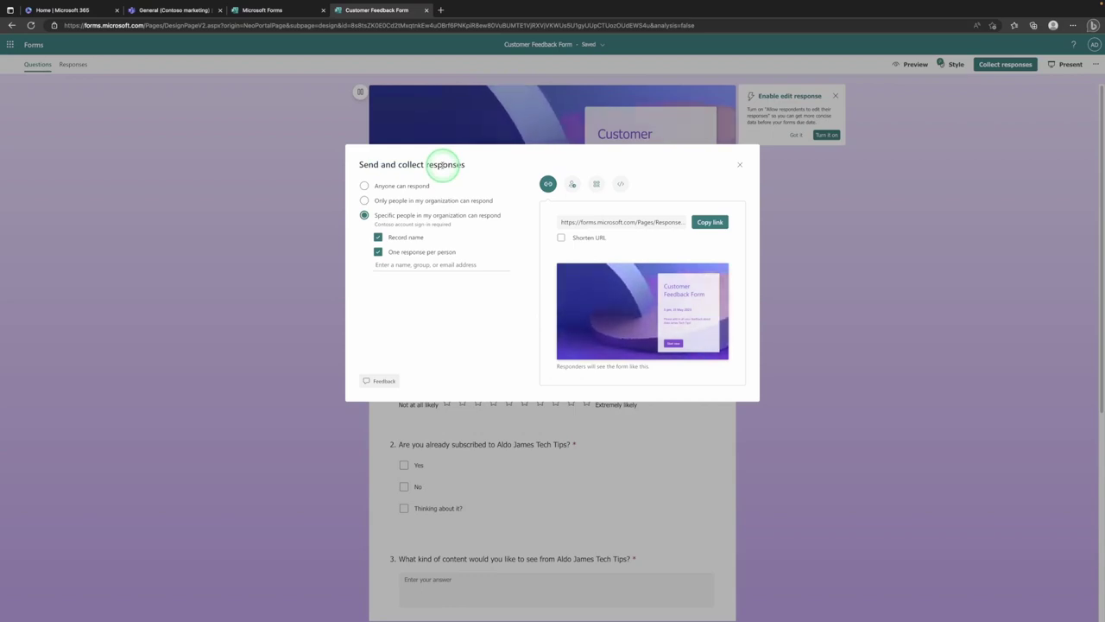
Present the form, step between the first two questions' live result slides and exit the presentation
click(1059, 69)
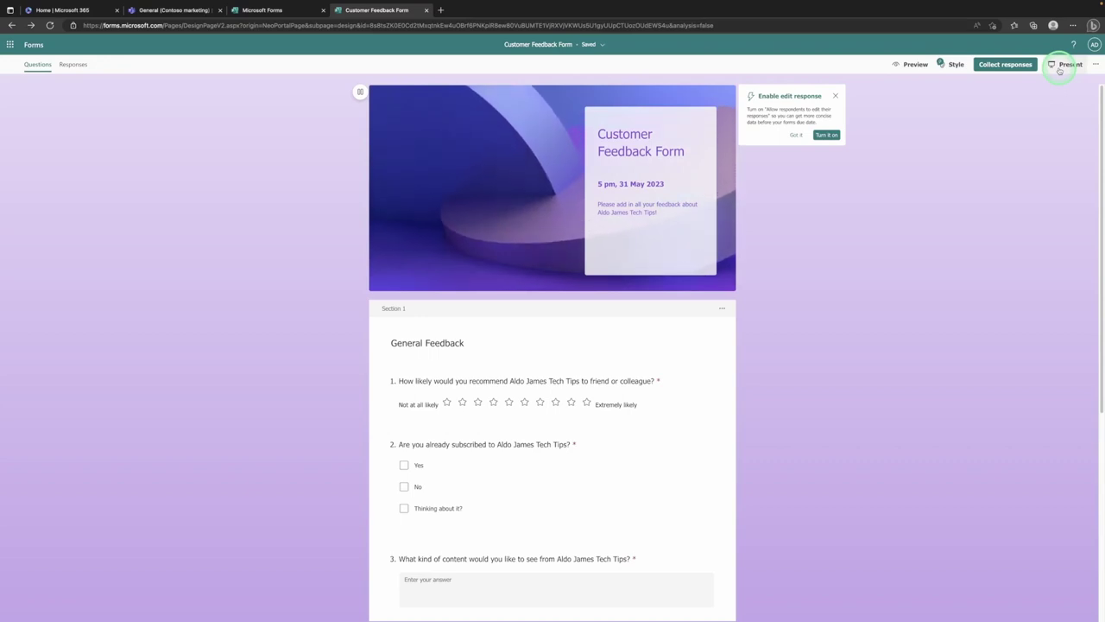
click(1059, 70)
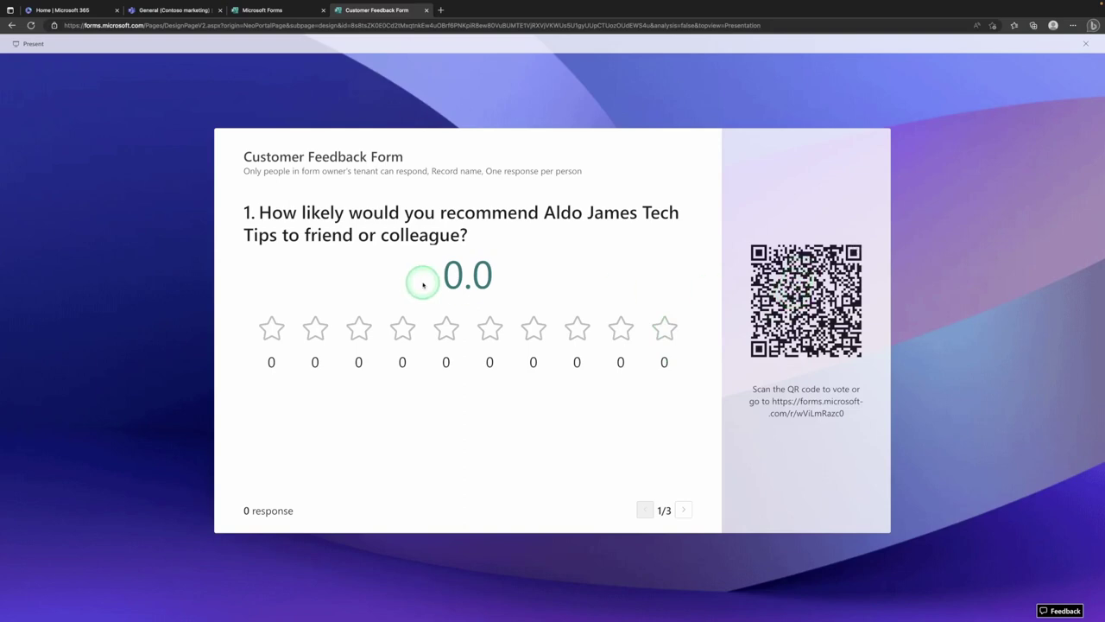
click(680, 511)
click(645, 510)
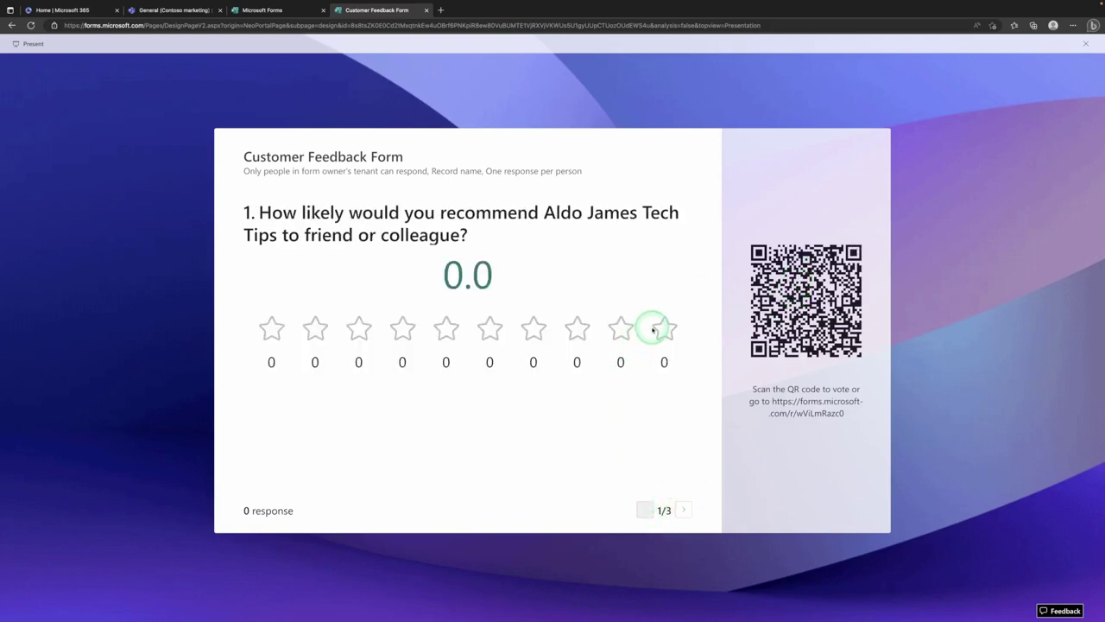
click(682, 511)
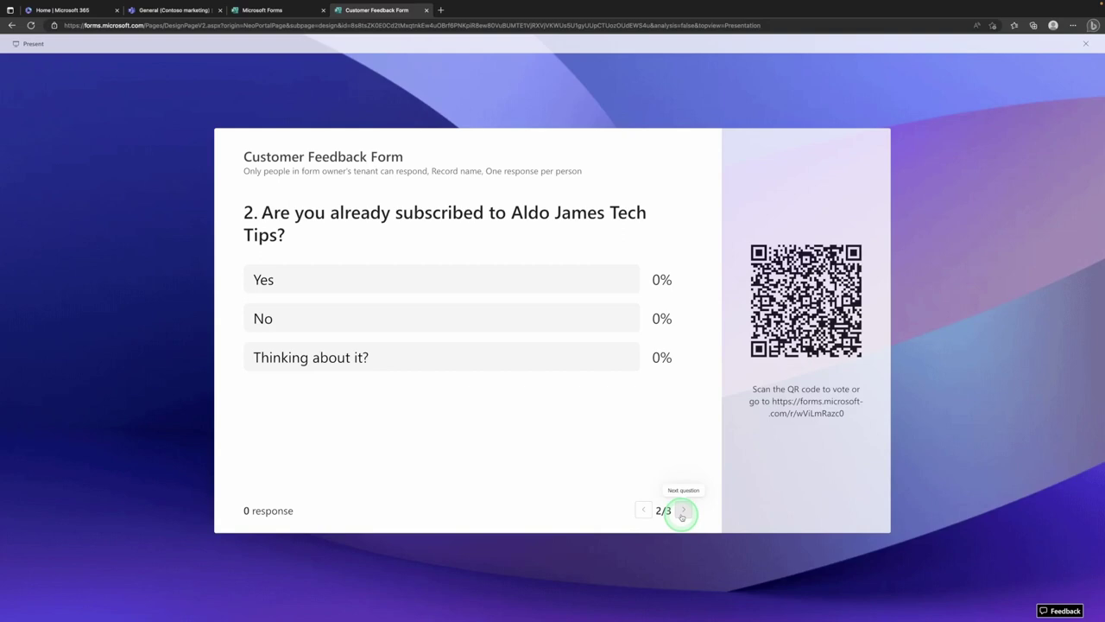
click(1085, 43)
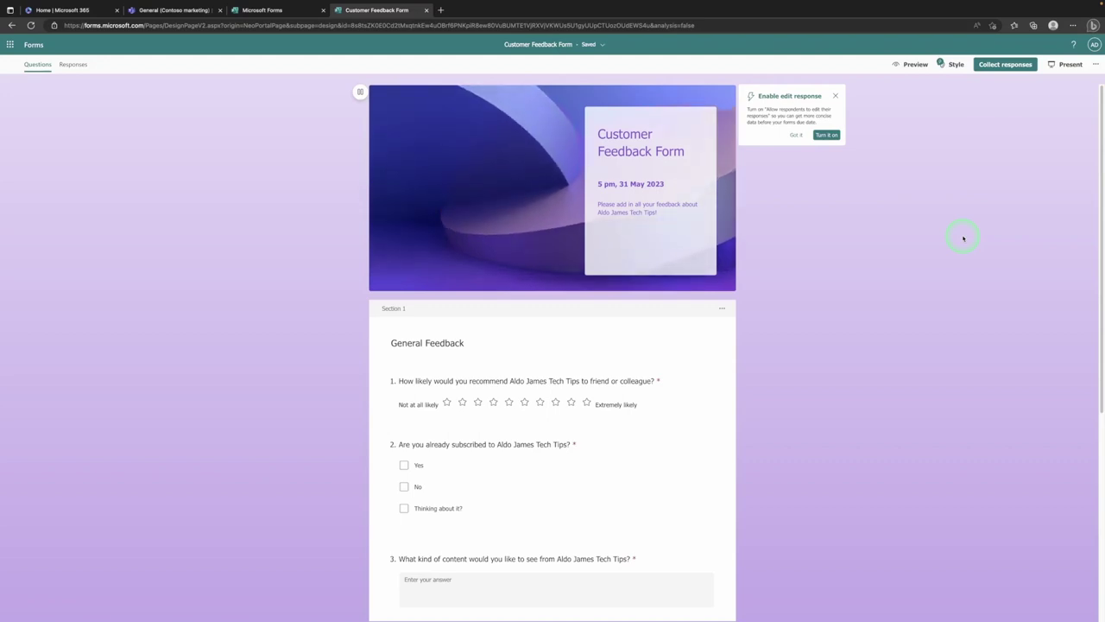
Create a collaboration link limited to specific people in Contoso and a template link that lets others duplicate the form
click(1095, 67)
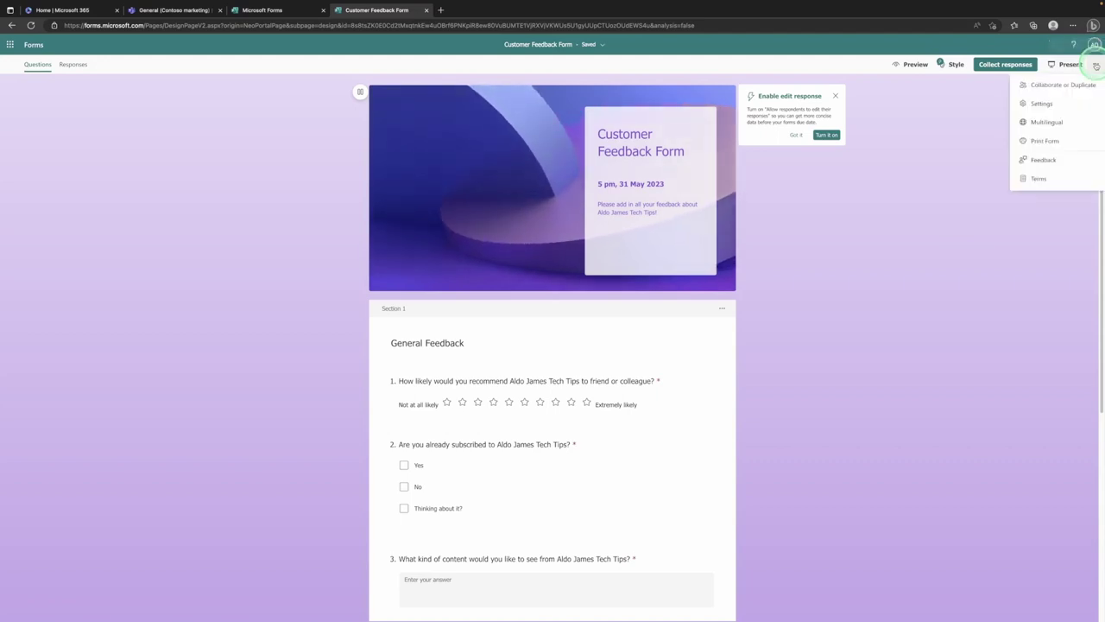
click(1057, 86)
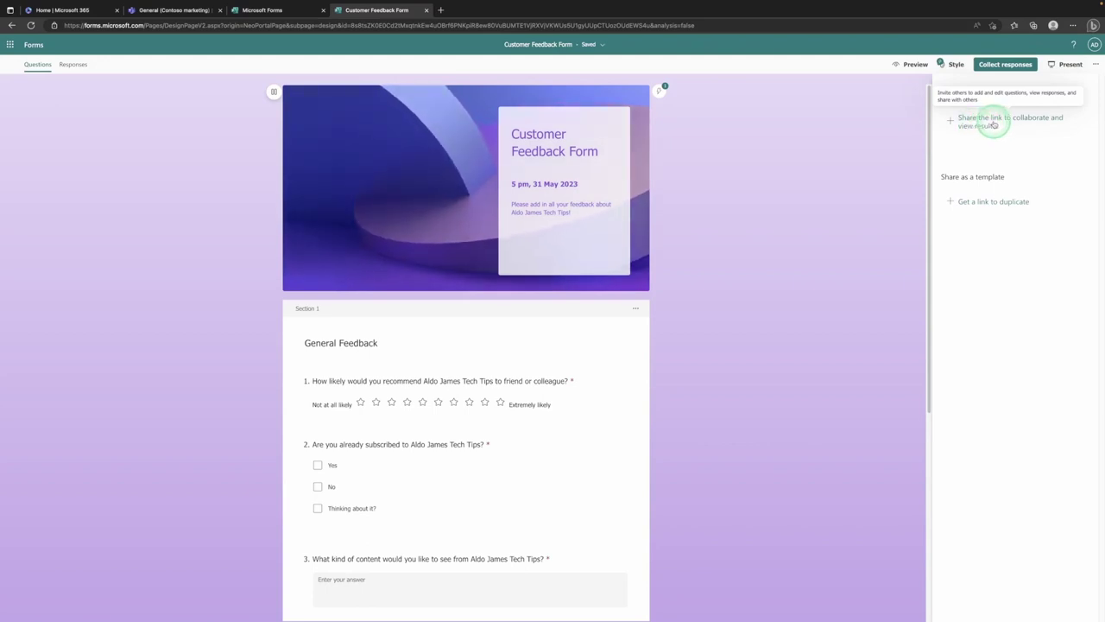
click(993, 123)
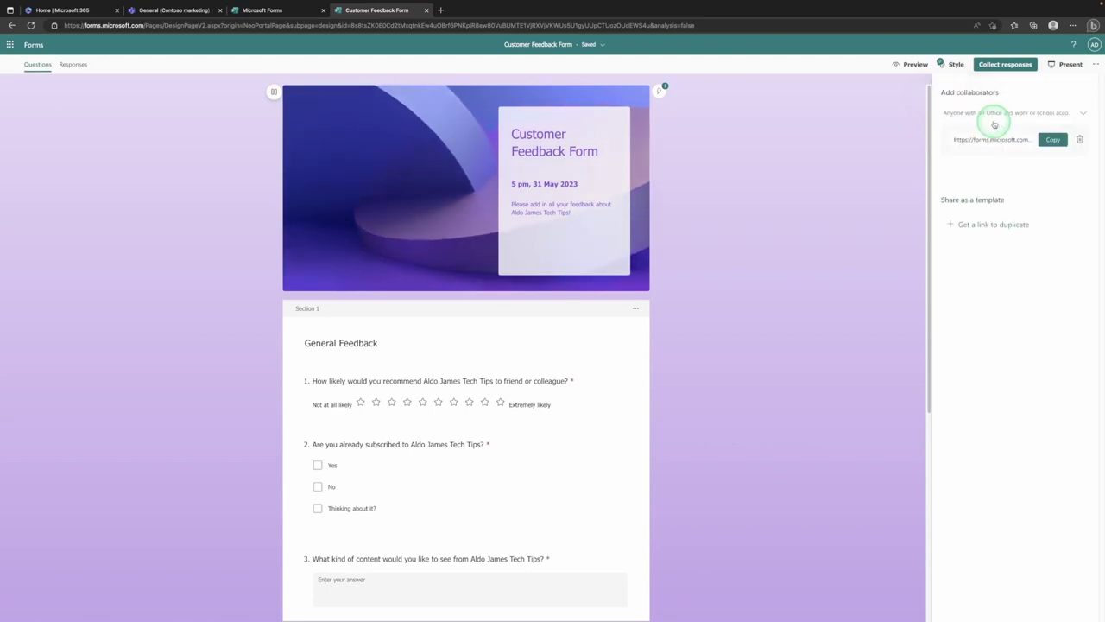
click(1051, 141)
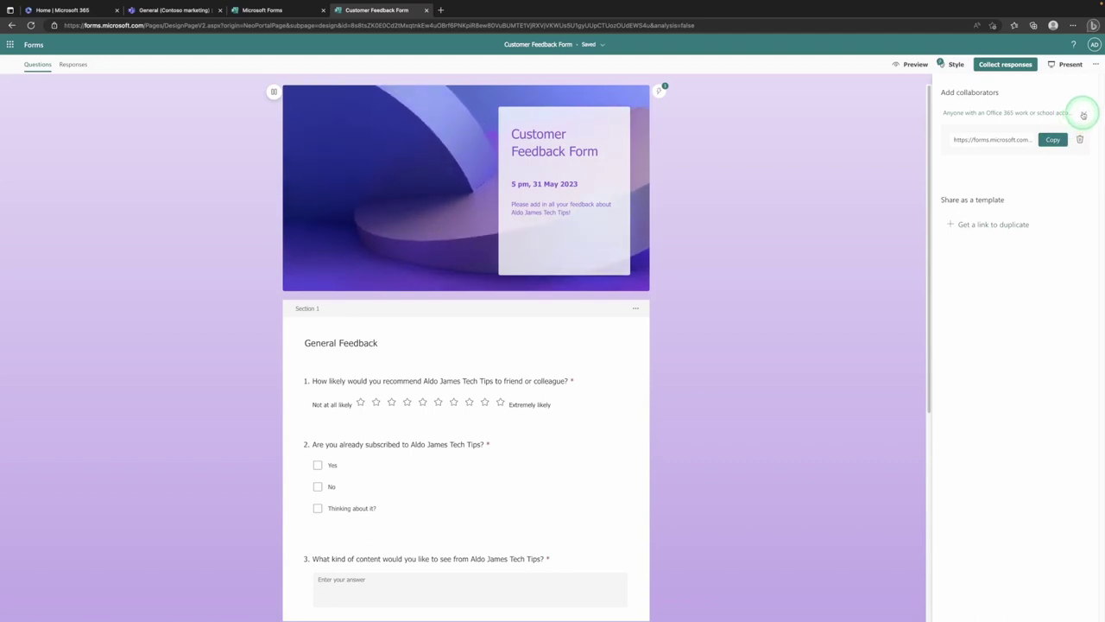
click(1083, 115)
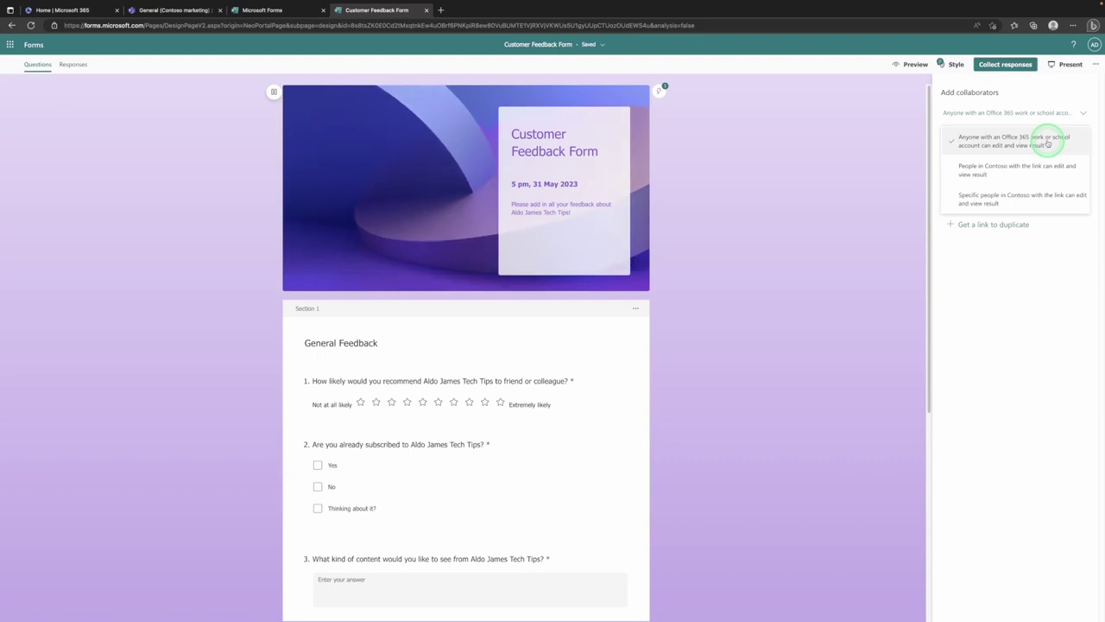
click(1012, 205)
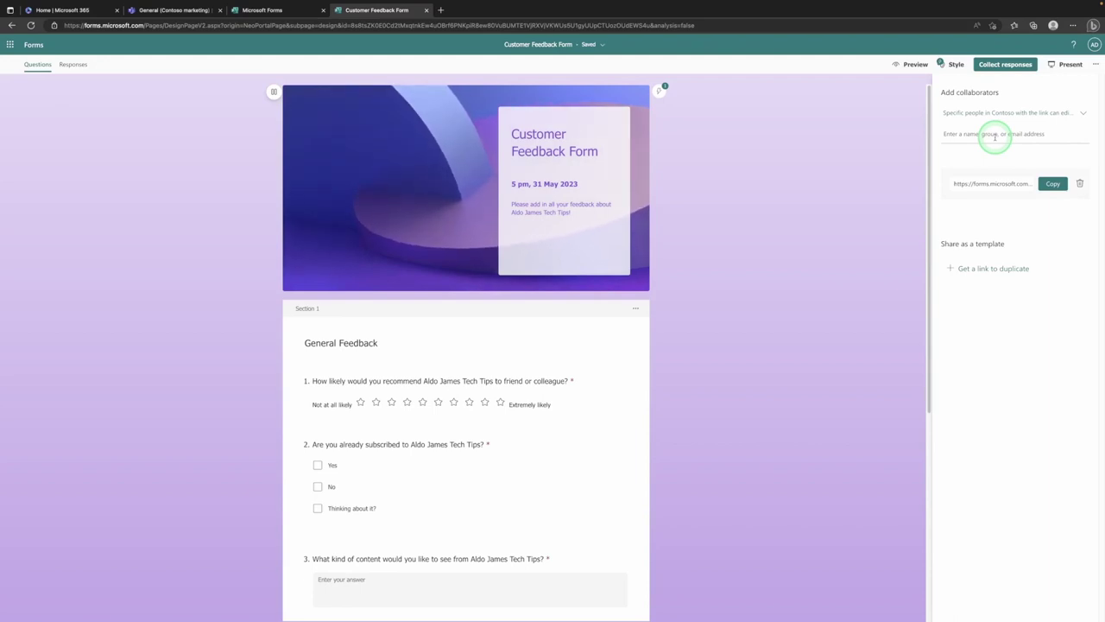
click(975, 271)
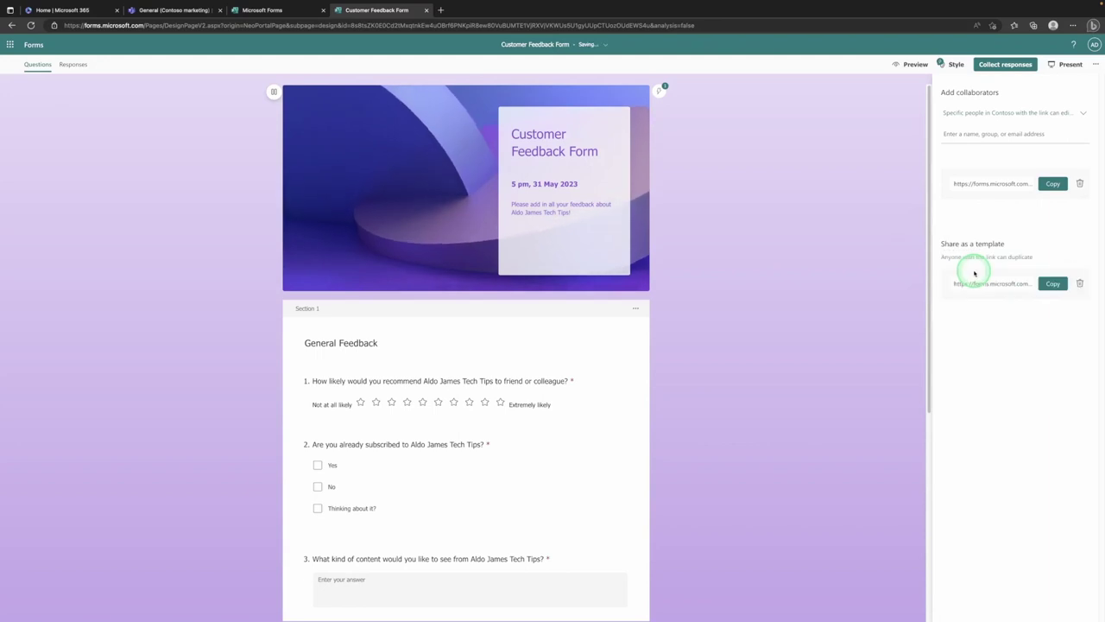
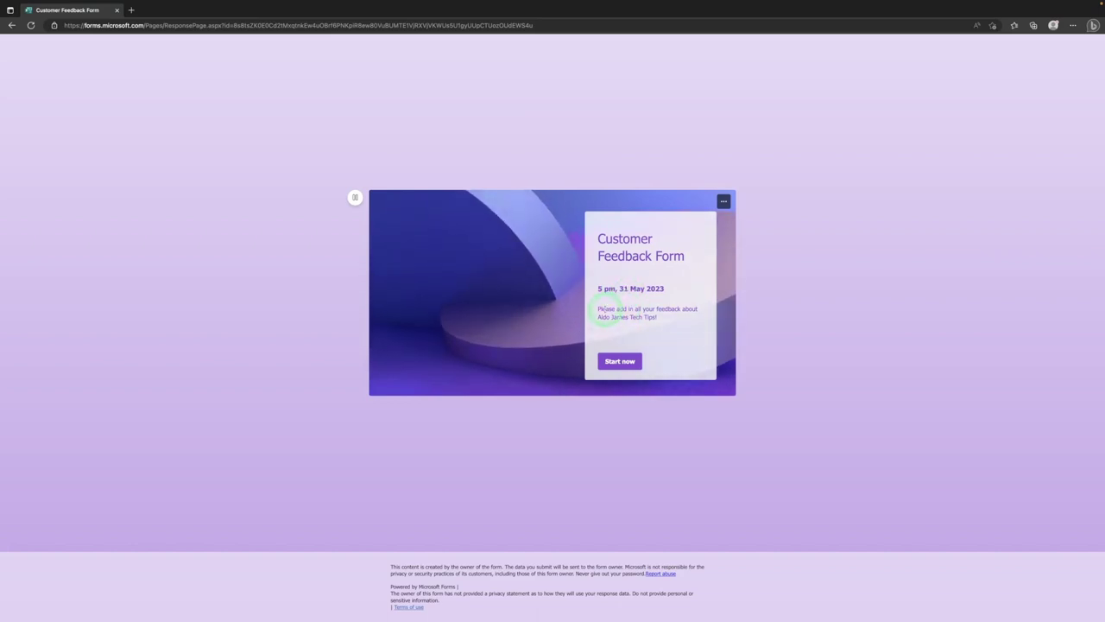
Submit a response to the feedback form with a 10-star recommendation, subscribed "Yes" and the content suggestion "More Microsoft Office tips!"
click(622, 360)
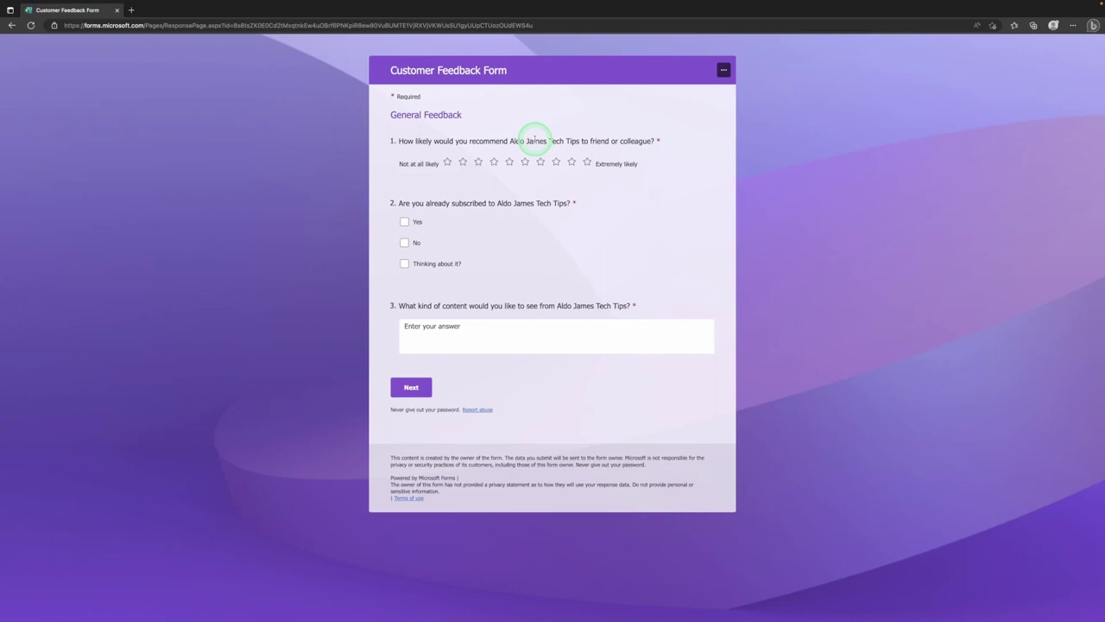
click(587, 161)
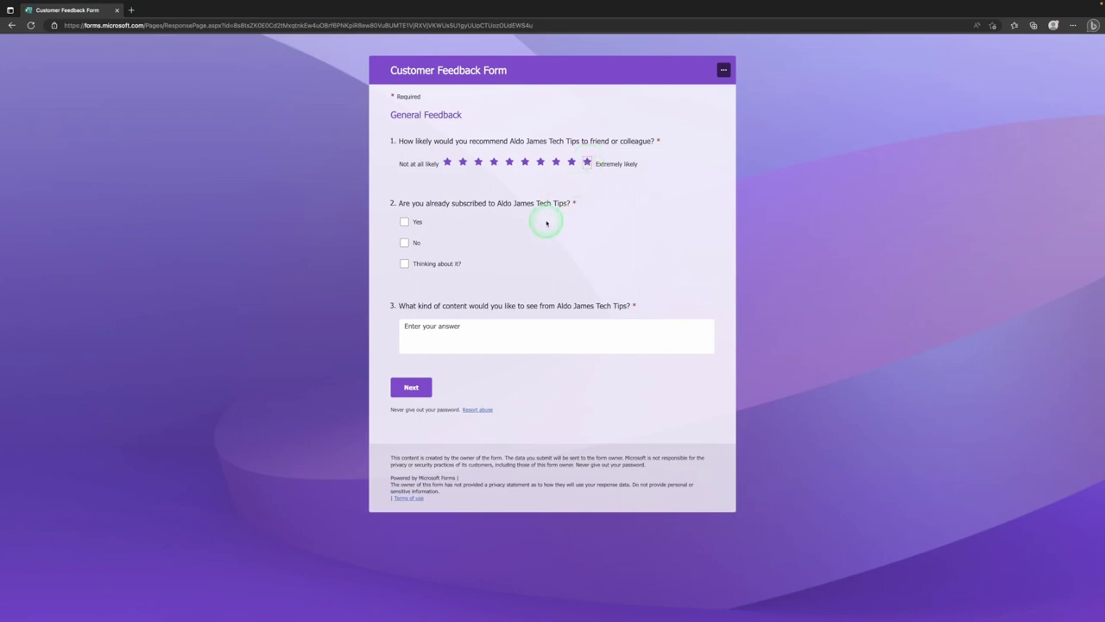
click(406, 222)
click(465, 337)
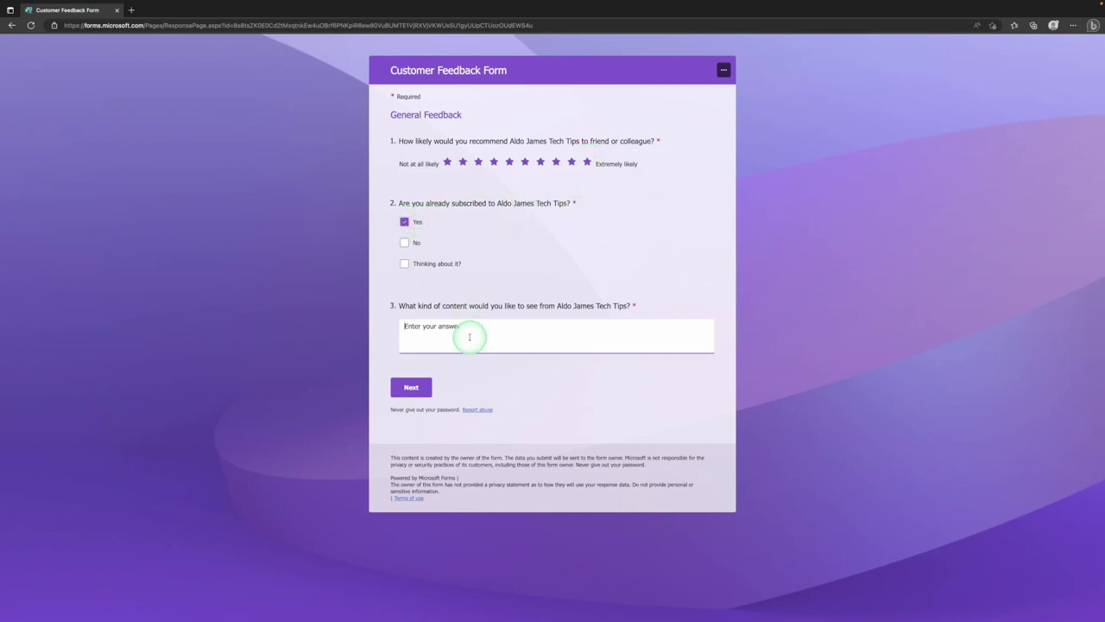
text(More Microsoft Office tips!)
click(411, 387)
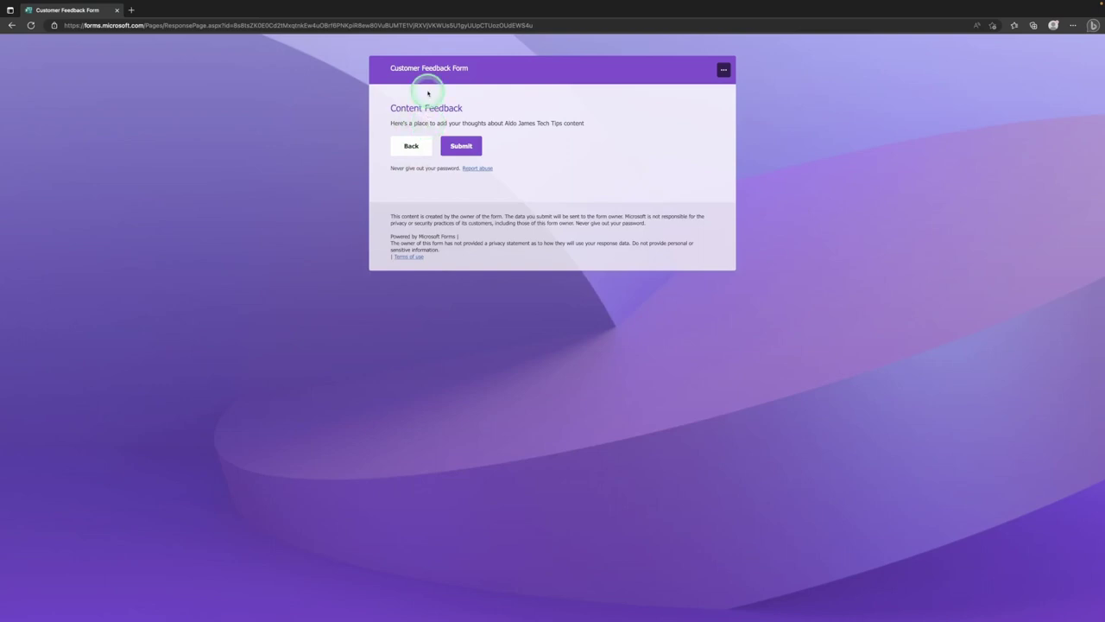
click(467, 149)
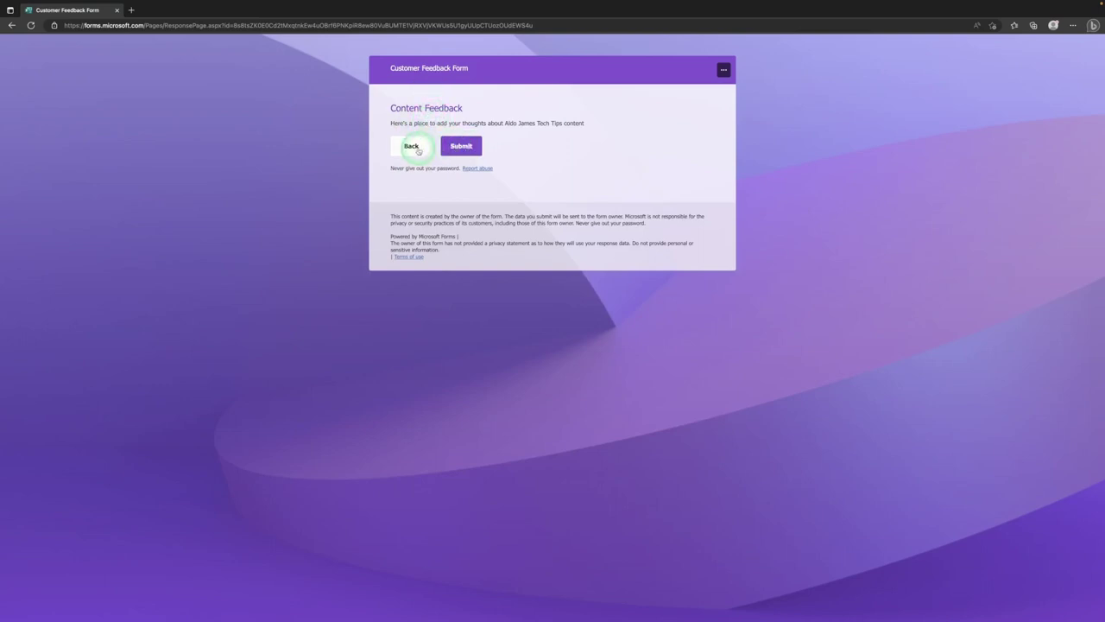
click(467, 148)
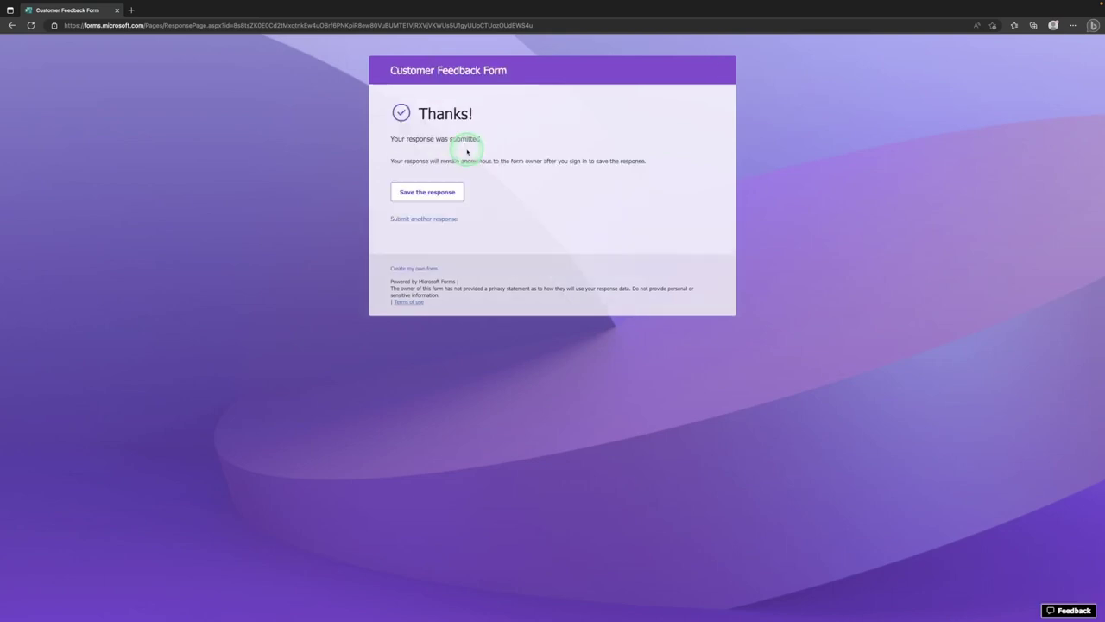
Start another response to the form and give the recommendation question 8 stars
double_click(429, 113)
click(456, 141)
click(423, 221)
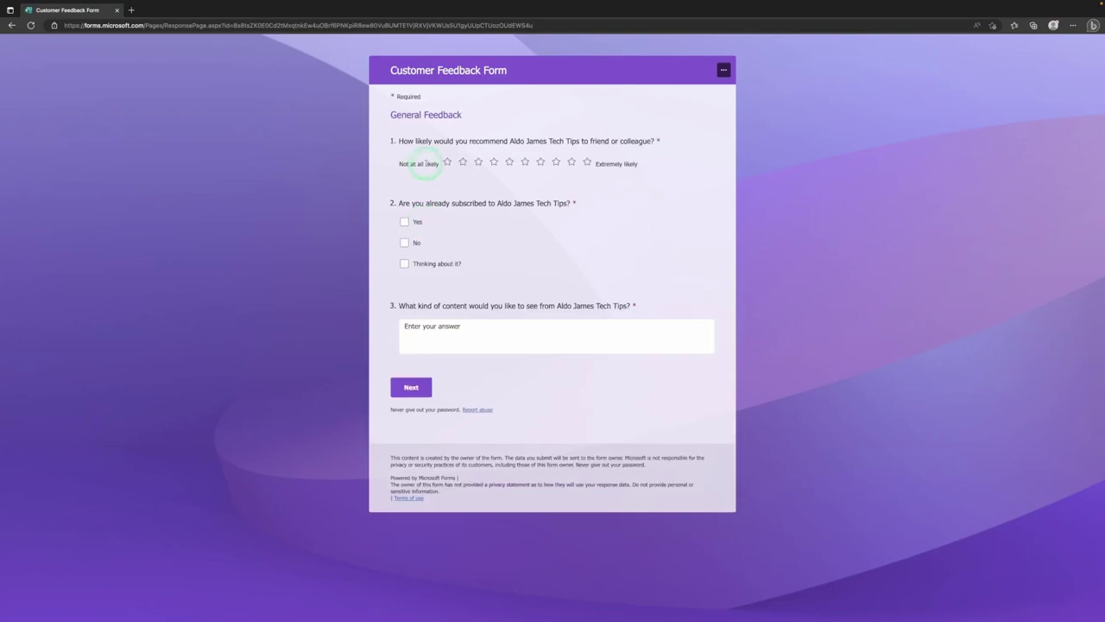
click(555, 163)
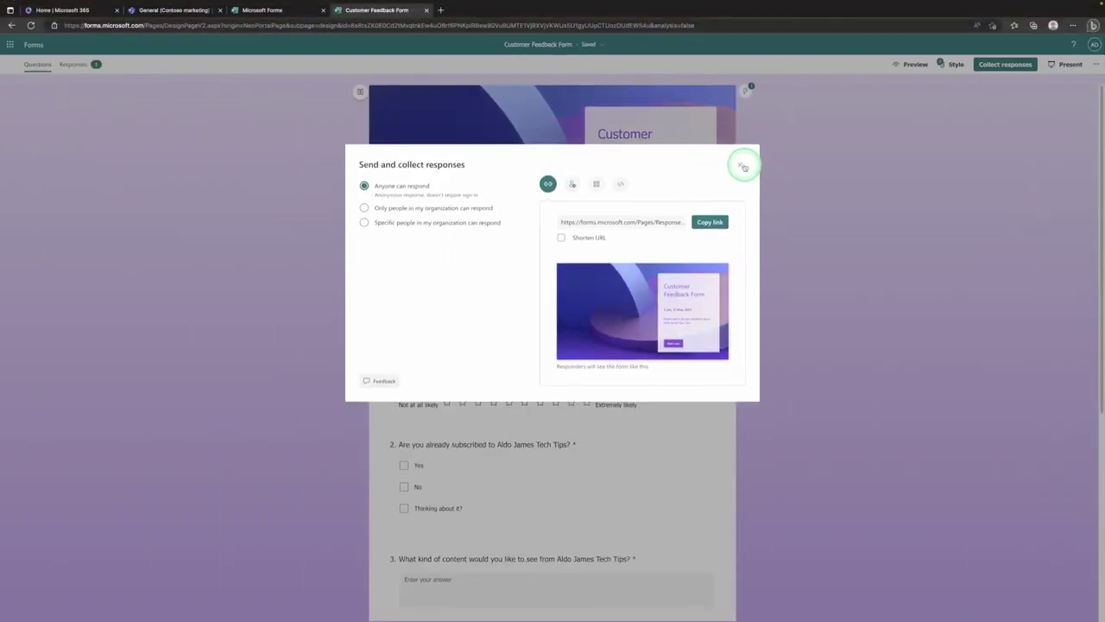
Close the form's sharing options and review the response summary, including the response count and average completion time
click(744, 166)
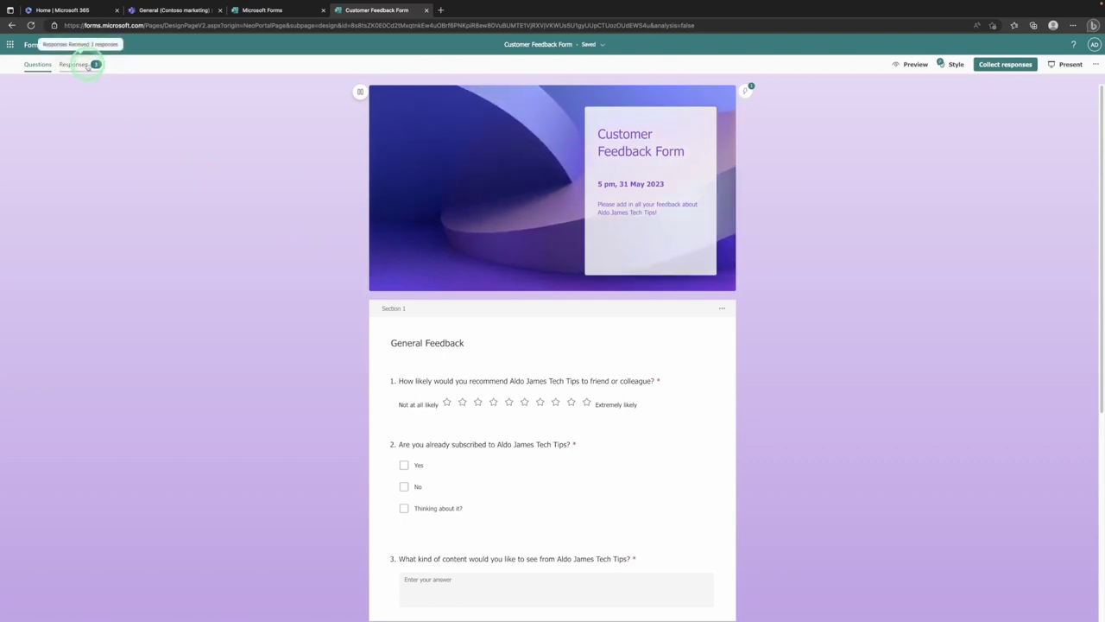
click(87, 65)
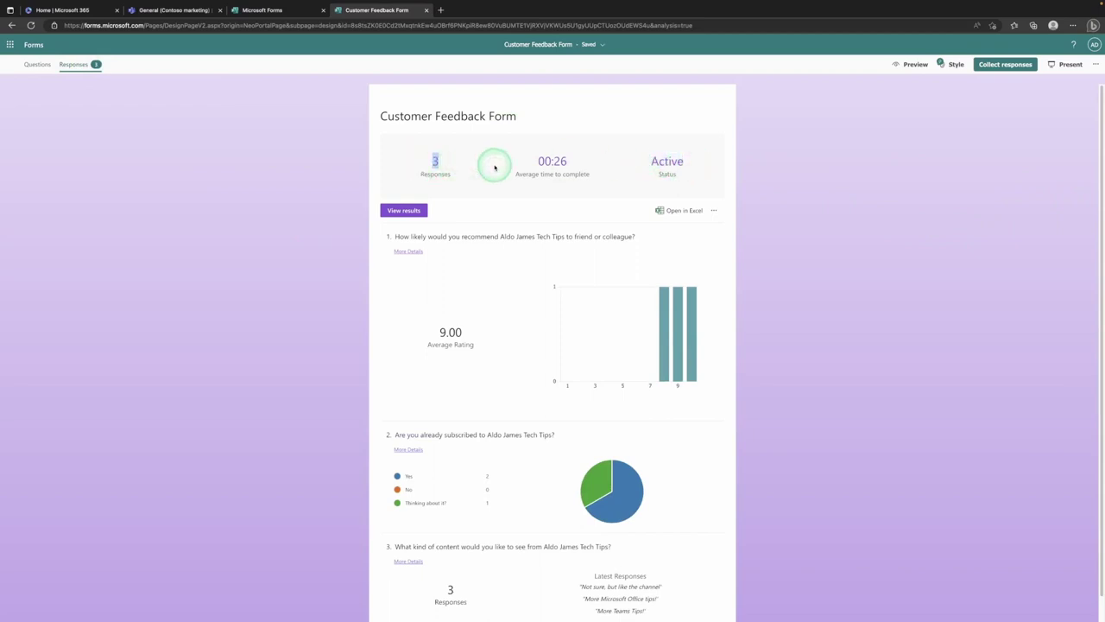
double_click(549, 162)
click(861, 202)
scroll(829, 316, down, 1)
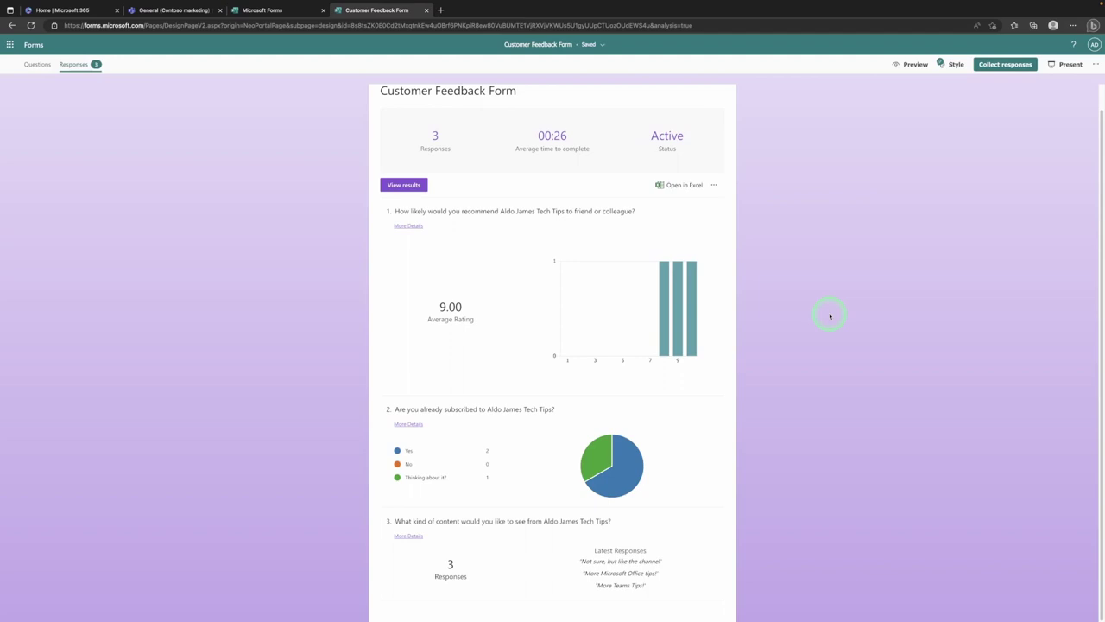
Examine the average rating for the recommendation question and view its individual responses
drag(467, 211, 591, 211)
click(599, 214)
drag(439, 307, 482, 309)
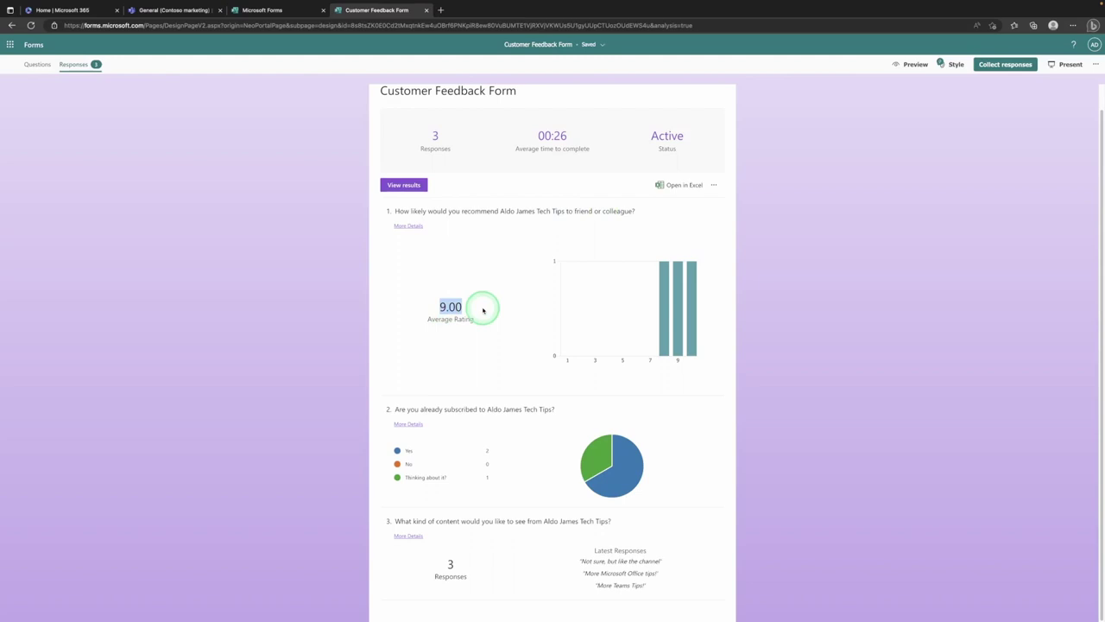
click(409, 226)
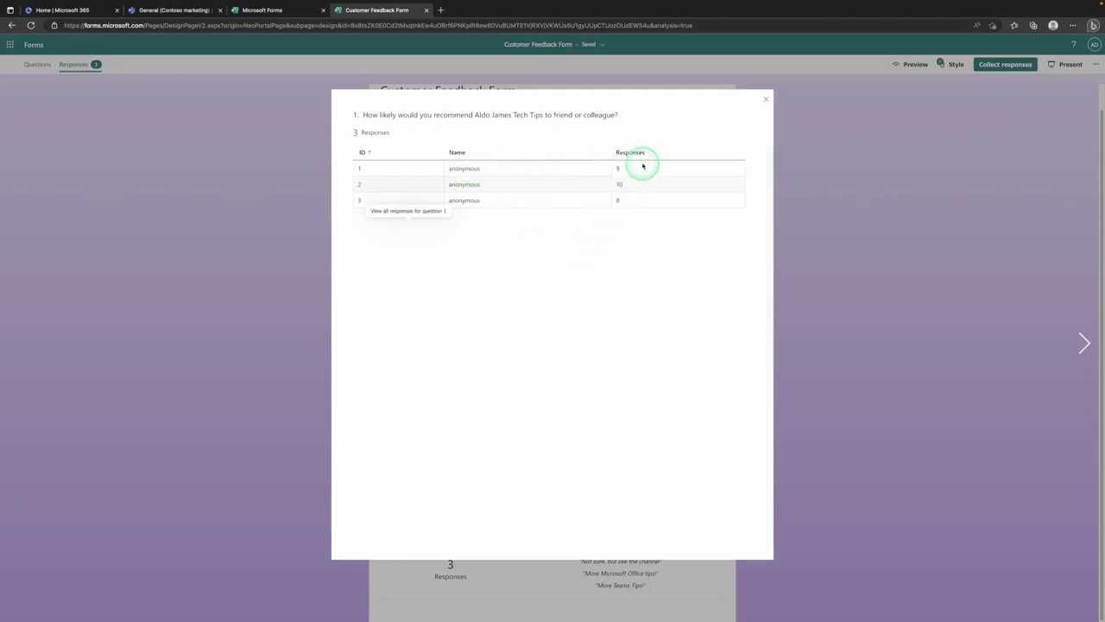
click(765, 99)
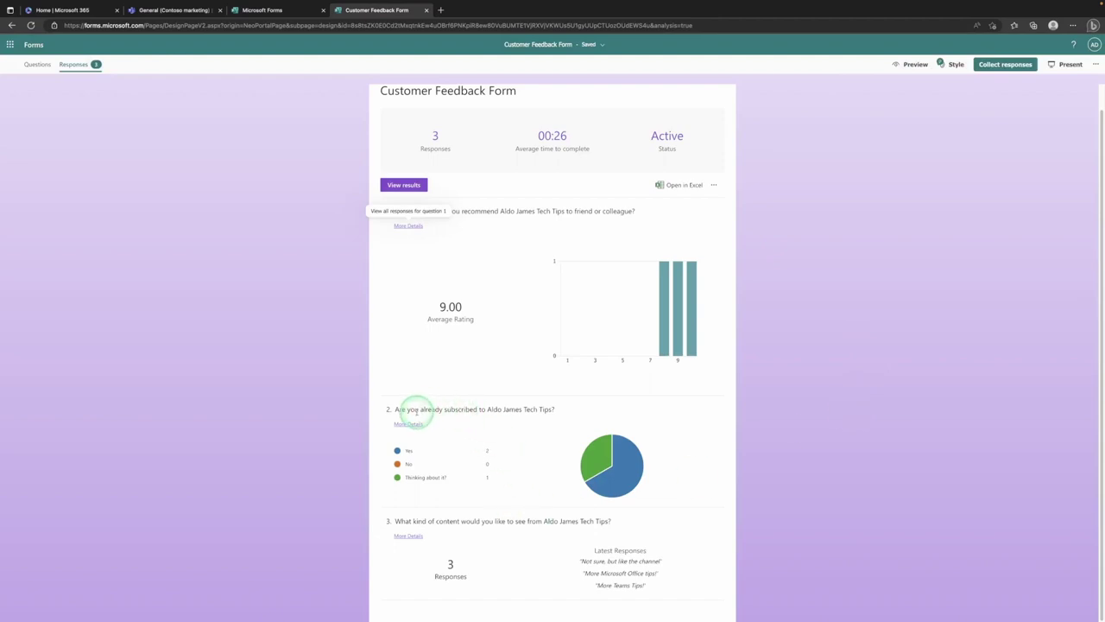
Examine the subscription question's answer chart and the detailed list of responses to the content question
drag(407, 412, 525, 411)
click(525, 411)
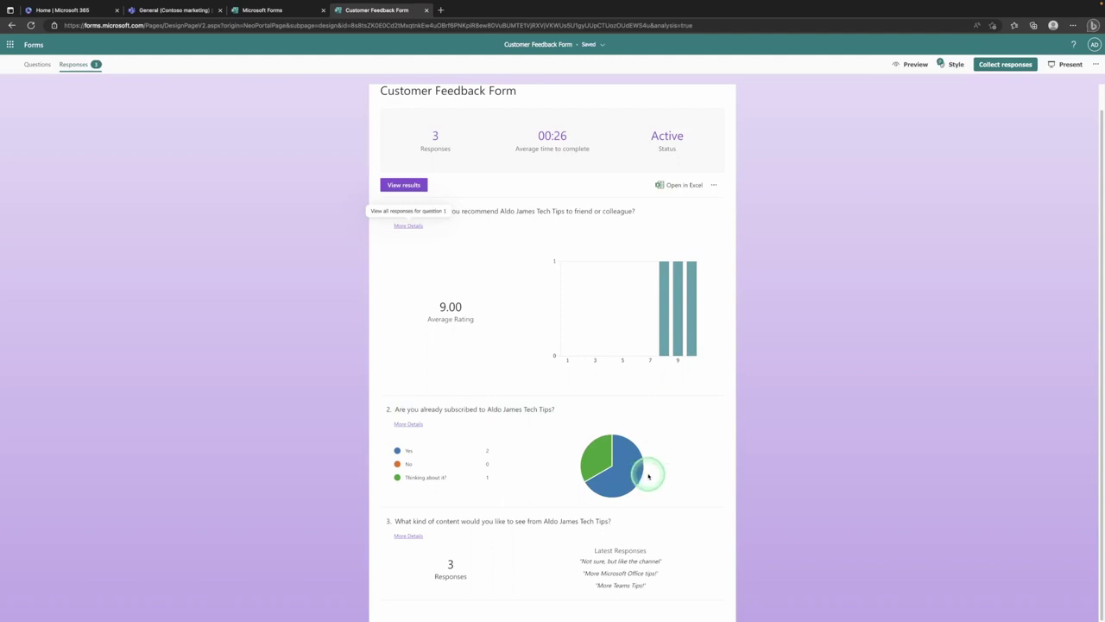
mouse_move(633, 480)
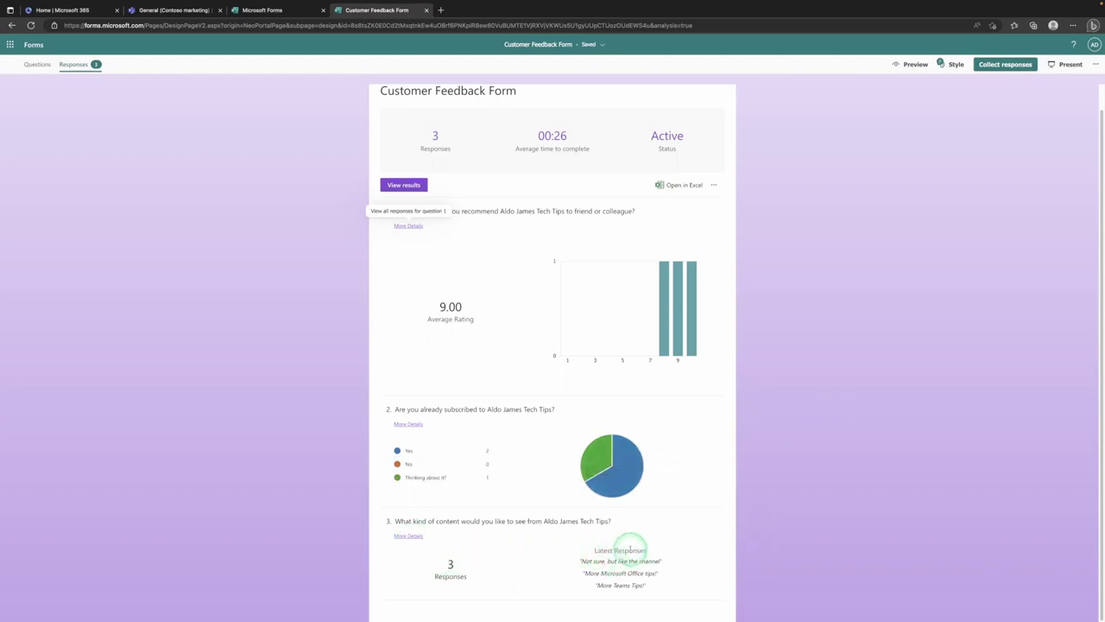
drag(599, 552, 640, 545)
click(631, 547)
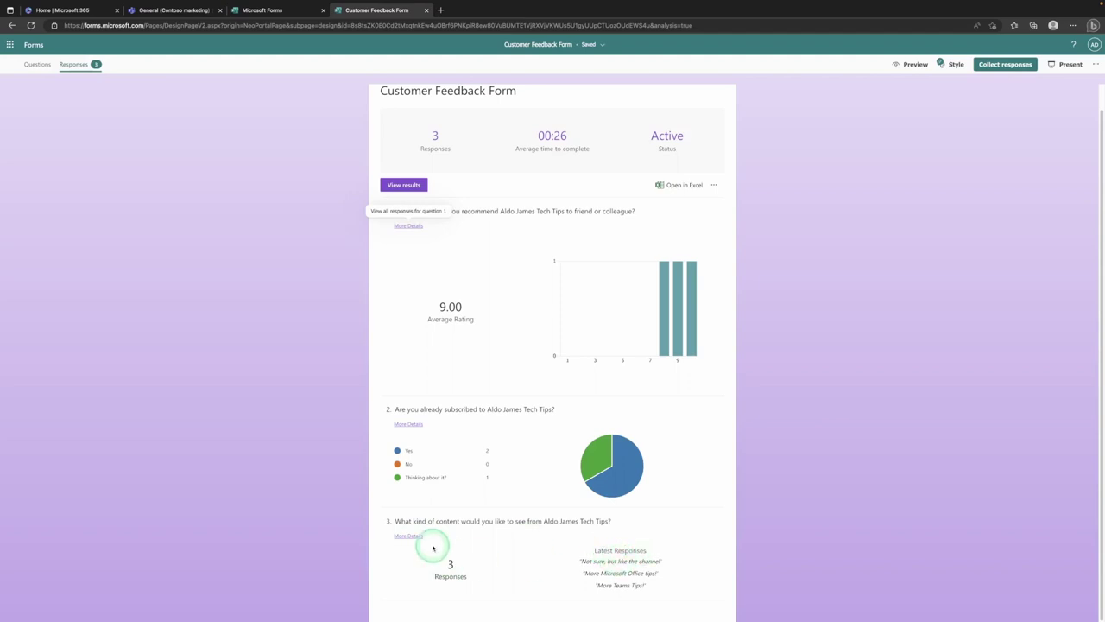
click(409, 537)
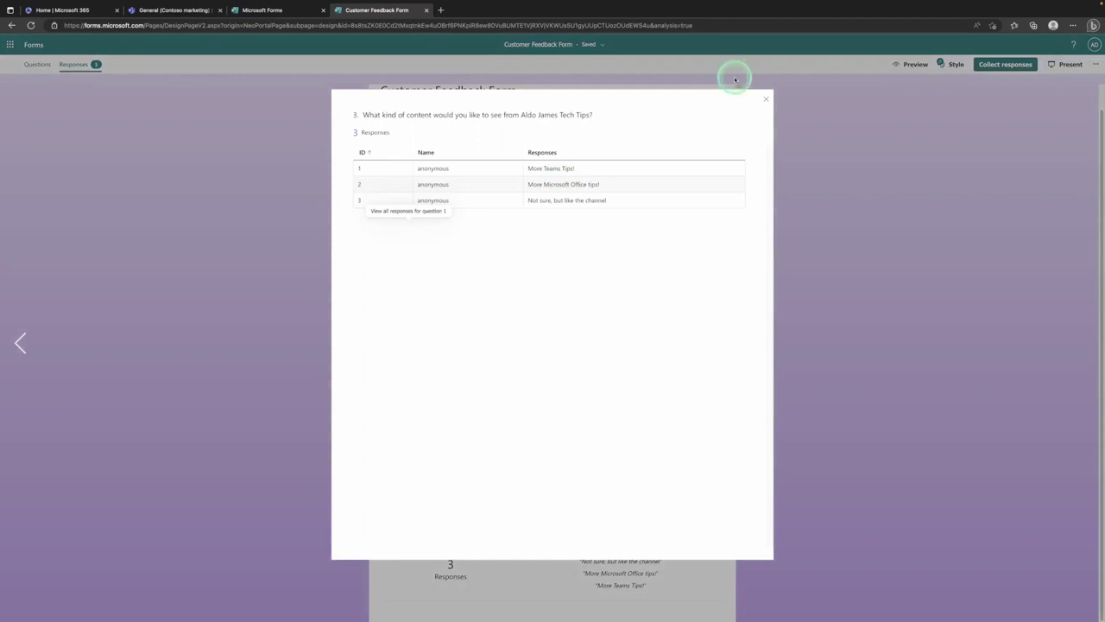
click(765, 99)
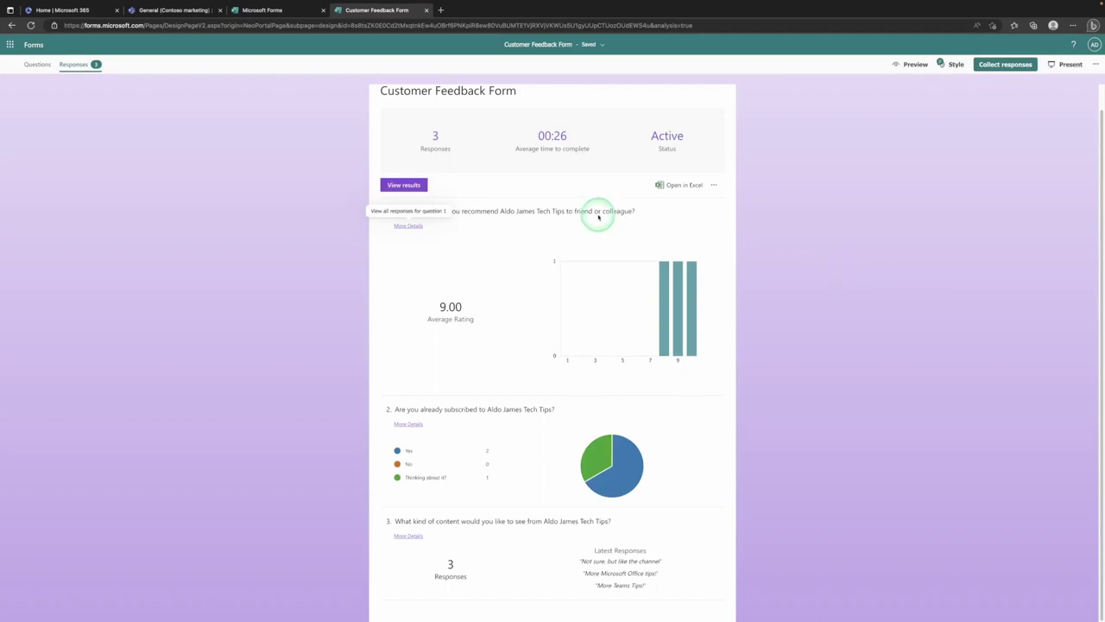
Step through each respondent's individual results up to the third one and return to the response summary
click(404, 186)
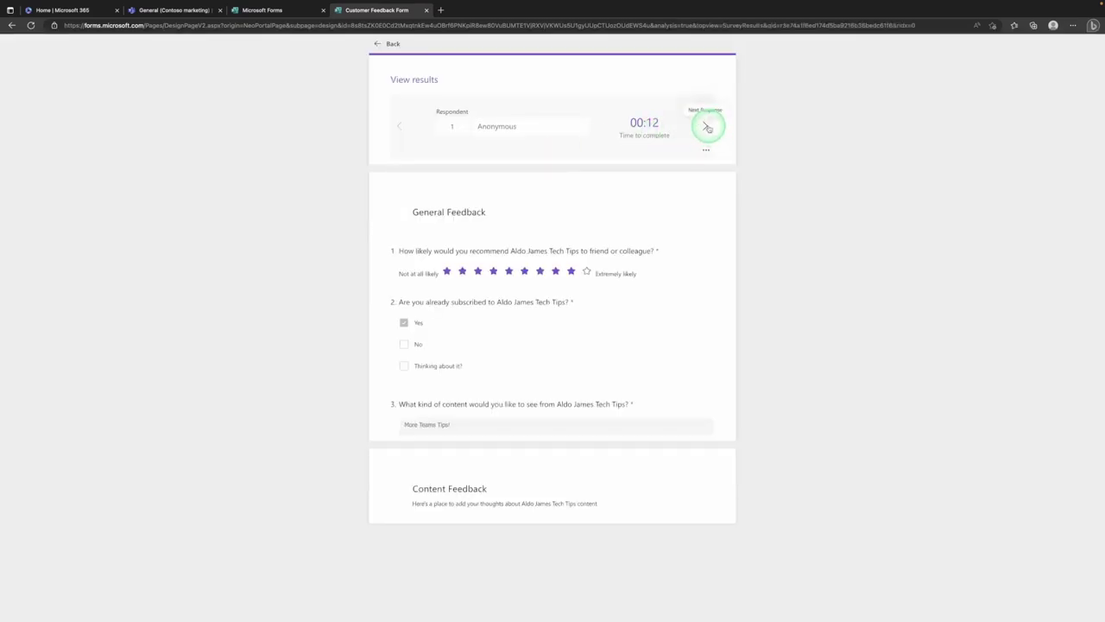
click(707, 127)
click(707, 127)
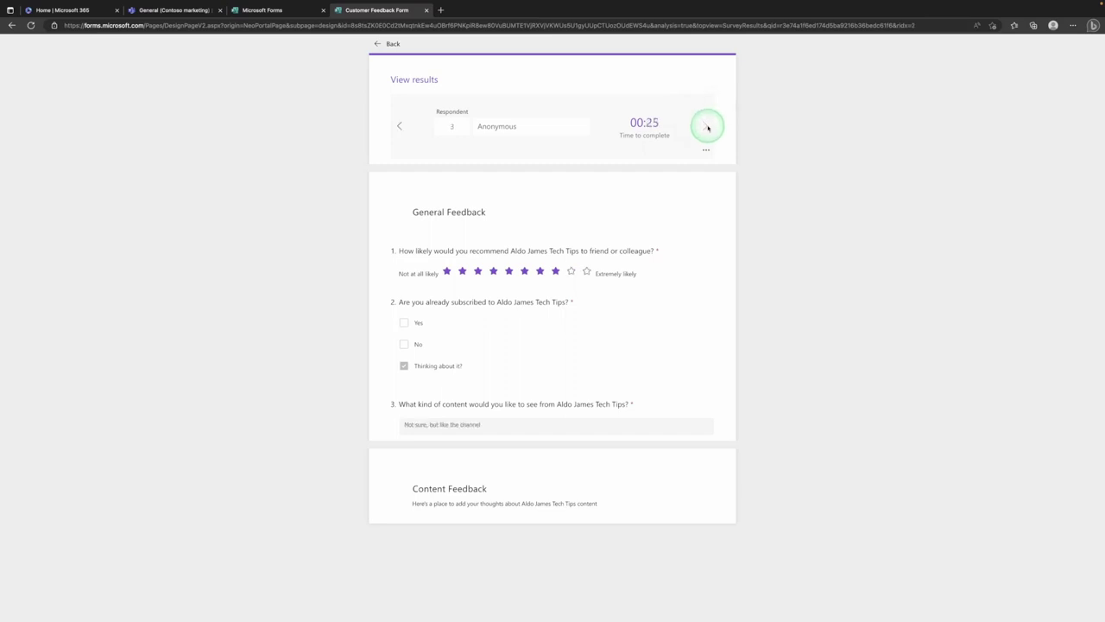
click(287, 14)
click(387, 11)
click(76, 66)
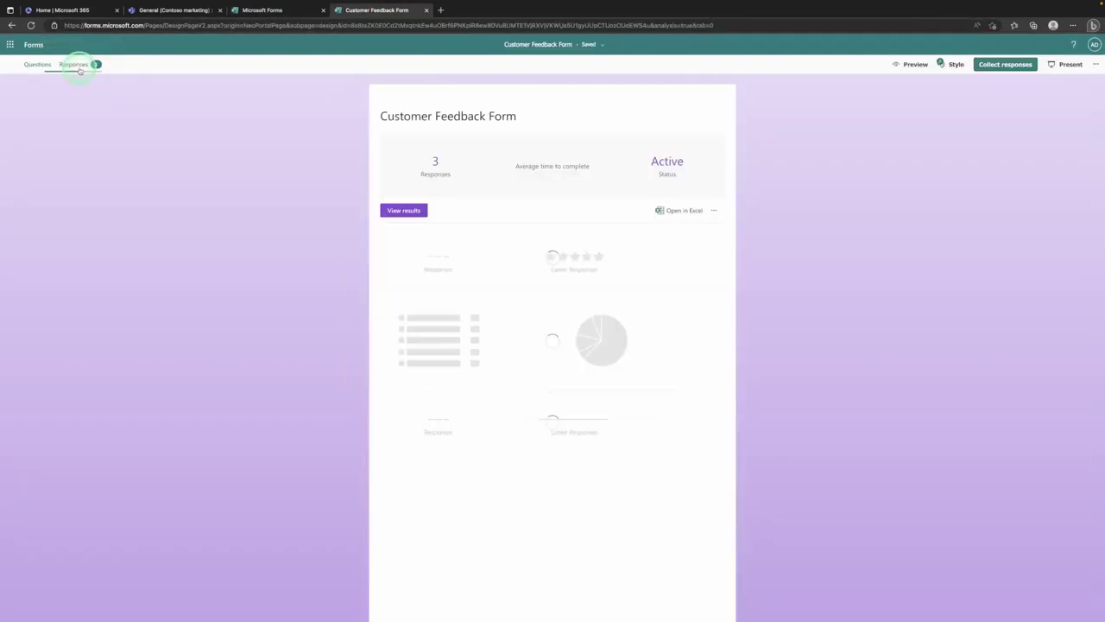
Check the additional options for deleting, printing or sharing the responses, and export the responses to Excel
click(713, 210)
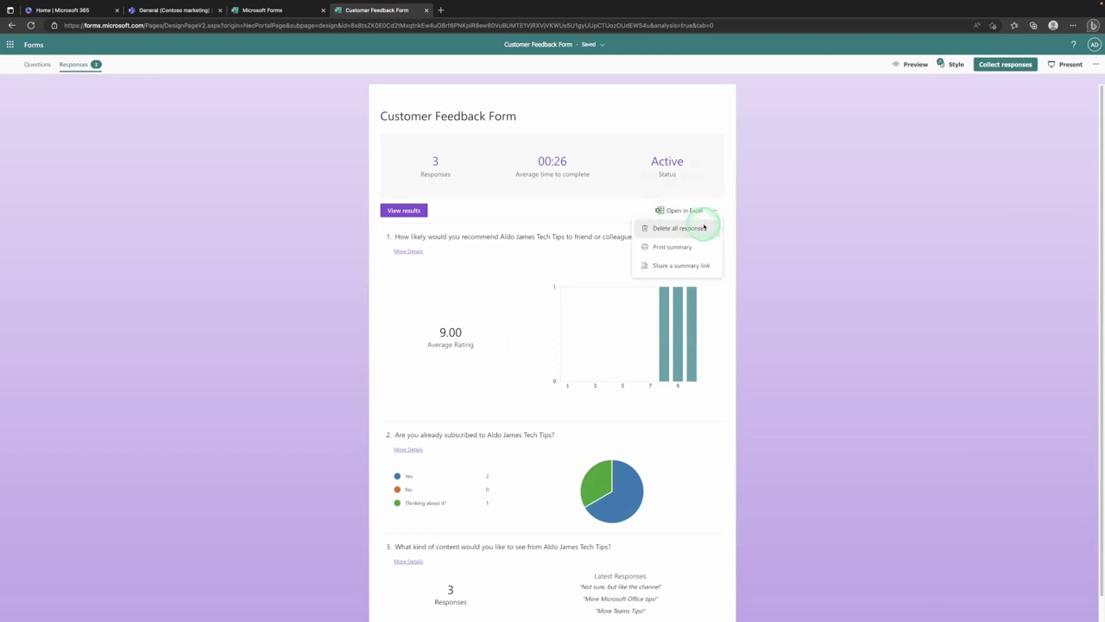
click(764, 215)
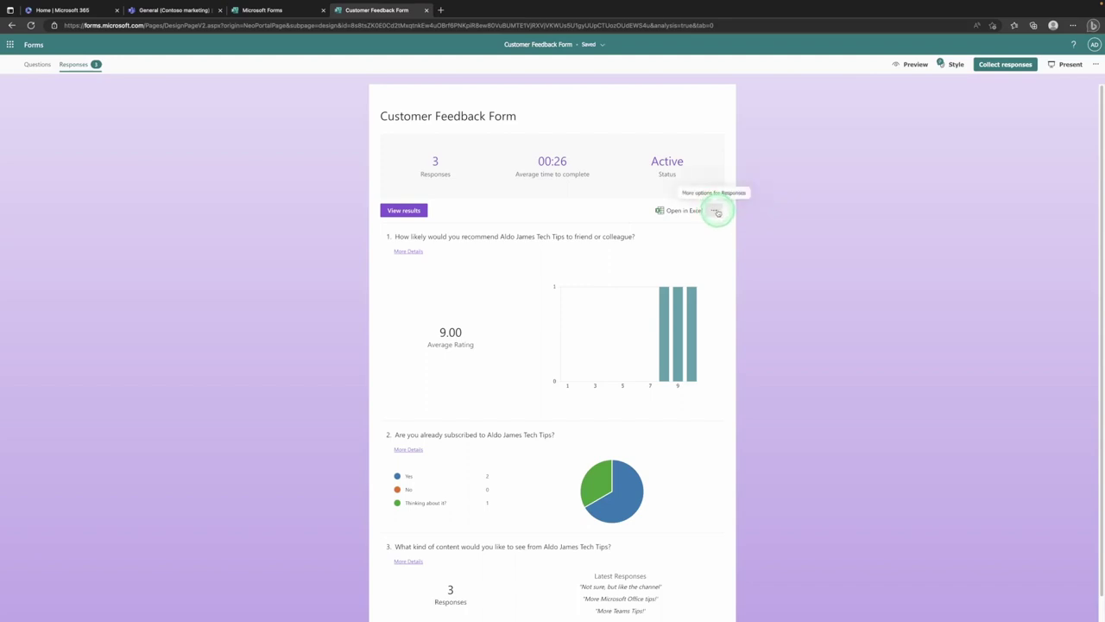
click(716, 212)
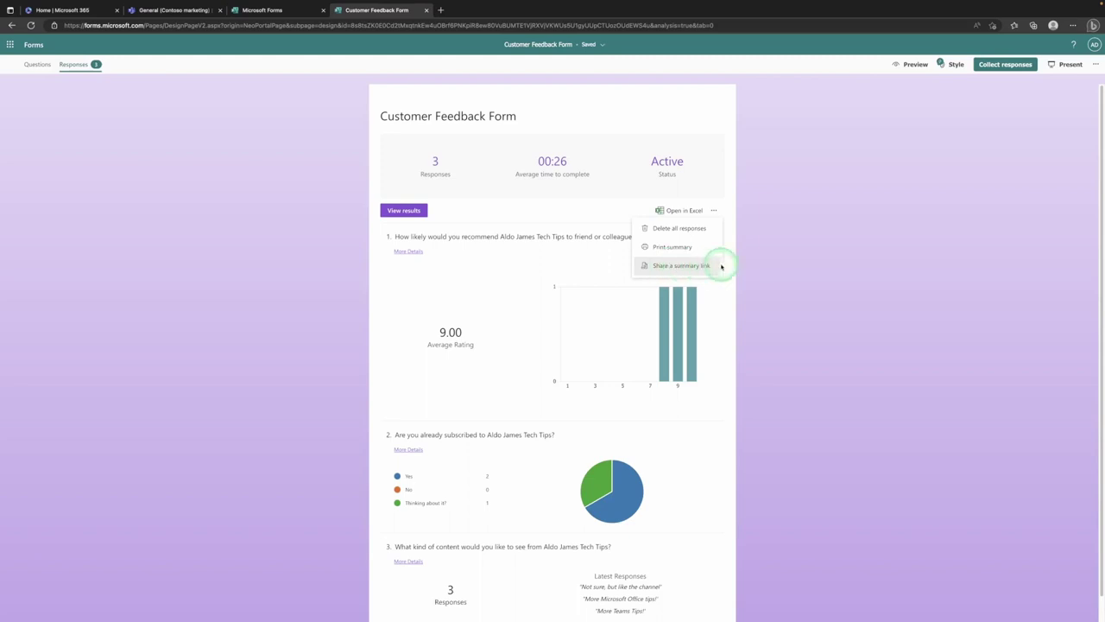
click(789, 232)
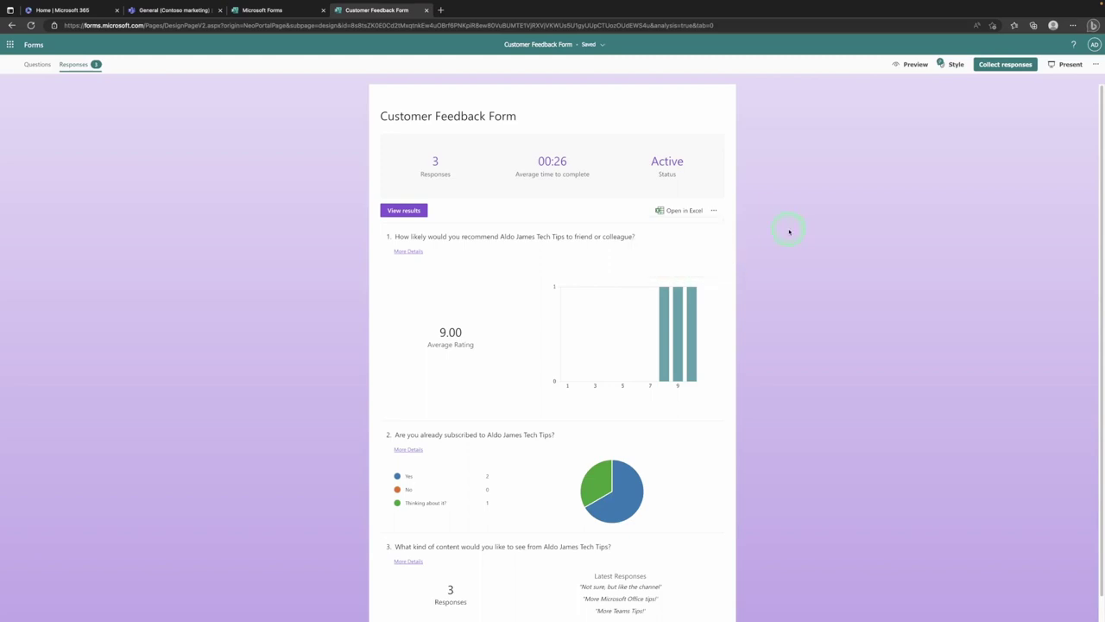
click(677, 211)
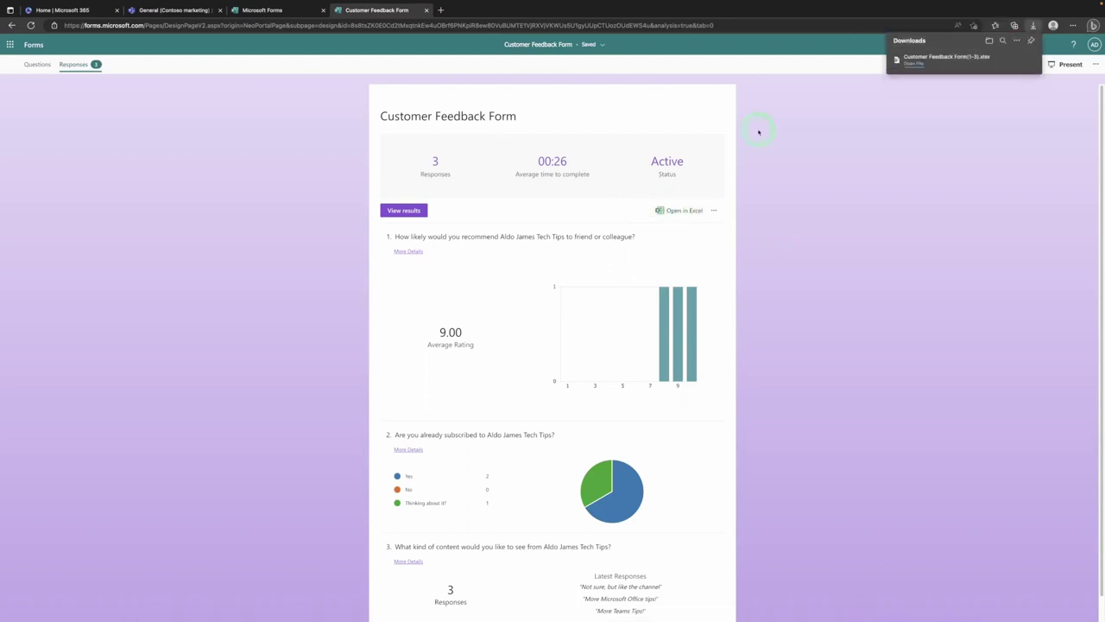
Open the exported Customer Feedback Form workbook in Excel, dismiss the app rating request and examine the response data
click(912, 59)
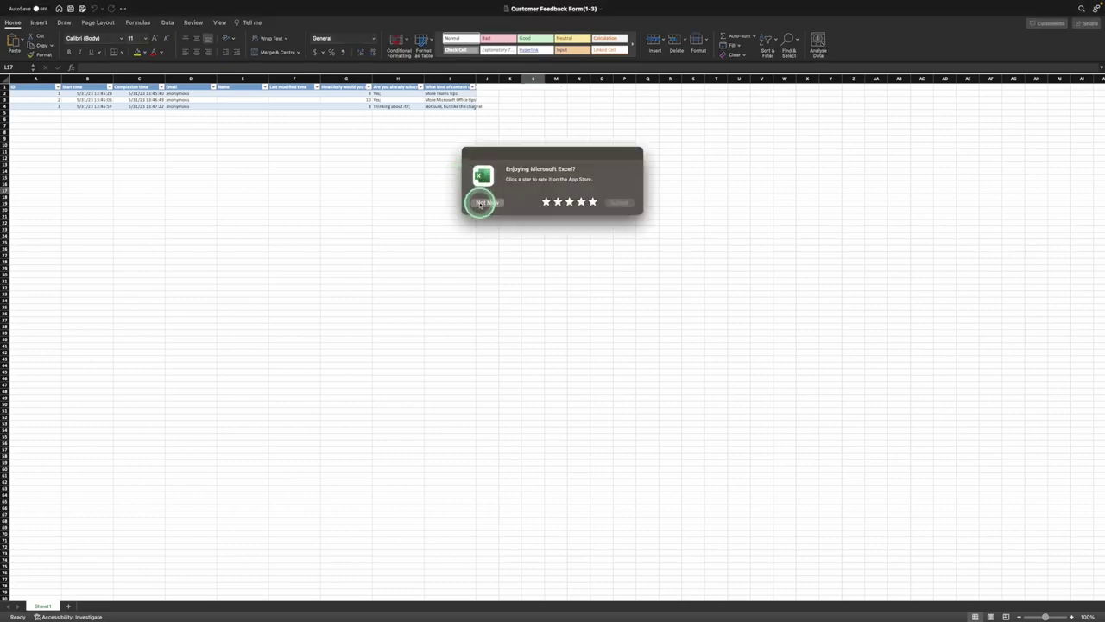
click(481, 203)
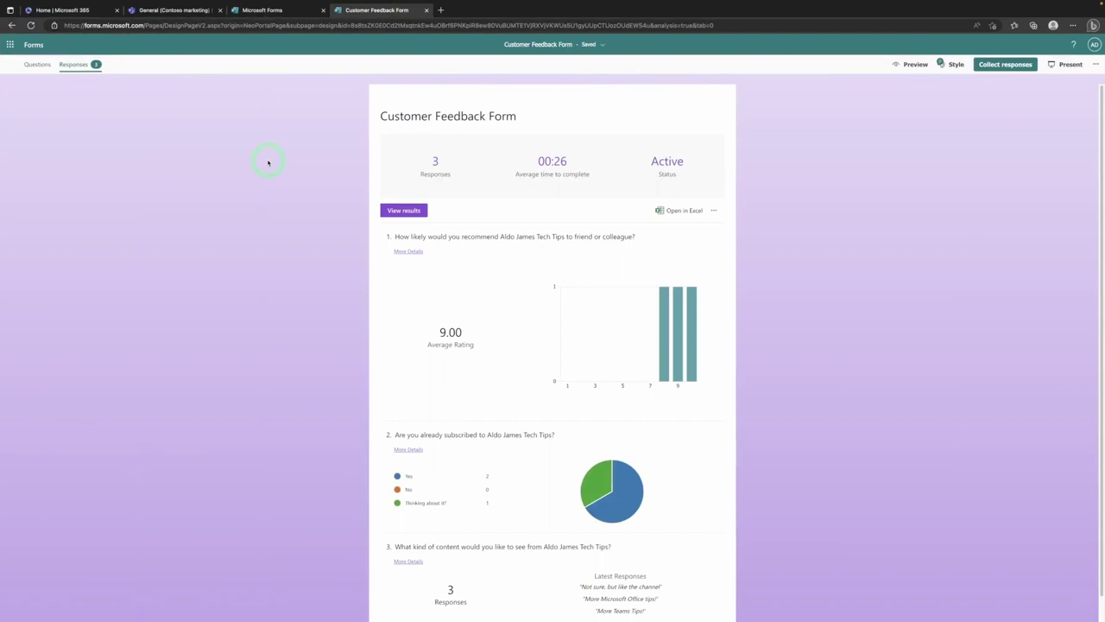
In Teams, post "Hey guys, can you please fill out this form when you have a moment -" plus the form link to Contoso marketing's General channel
click(168, 12)
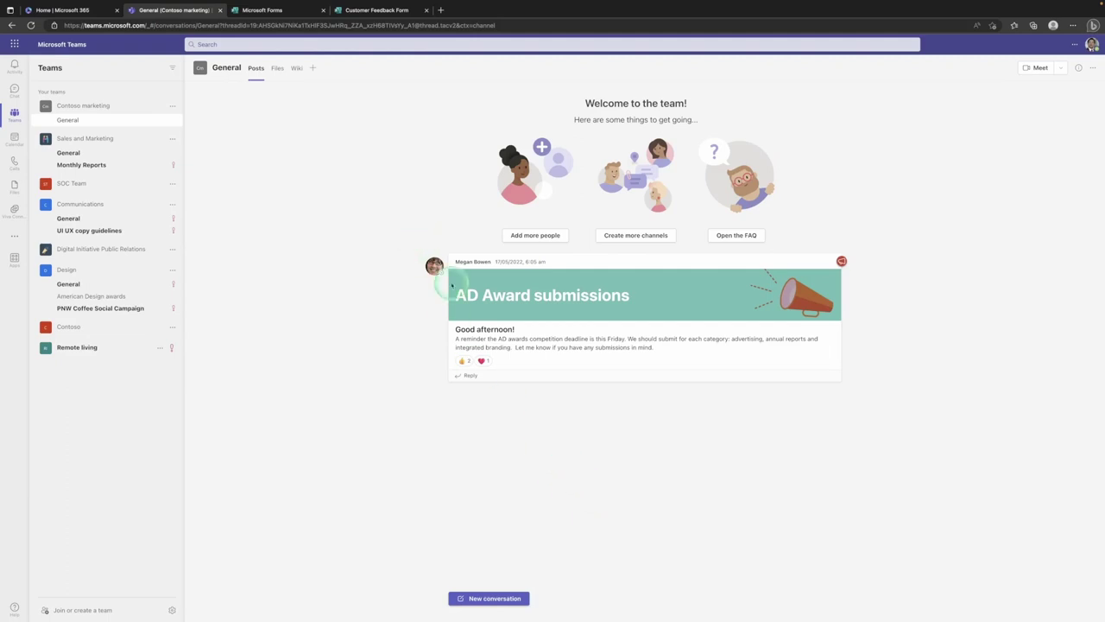
click(512, 597)
click(512, 595)
text(Hey guys, can you pl)
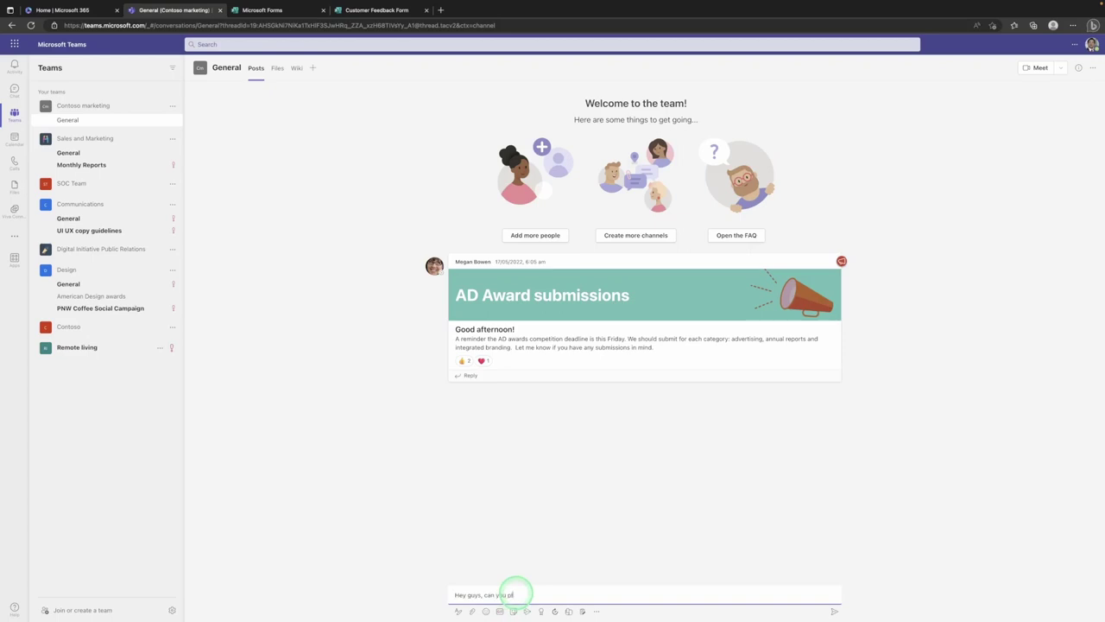
text(ease fill out this form when you have a moment -)
text(https://forms.microsoft.com/Pages/ResponsePage.aspx?id=8sRtsZKtlEDCd2fMxqtnkEw4uOBrt6PNKpiR8ew80VuBUMTE1VjRXVjVKWUs5U1gyUUpCTUozOUdEWS4u)
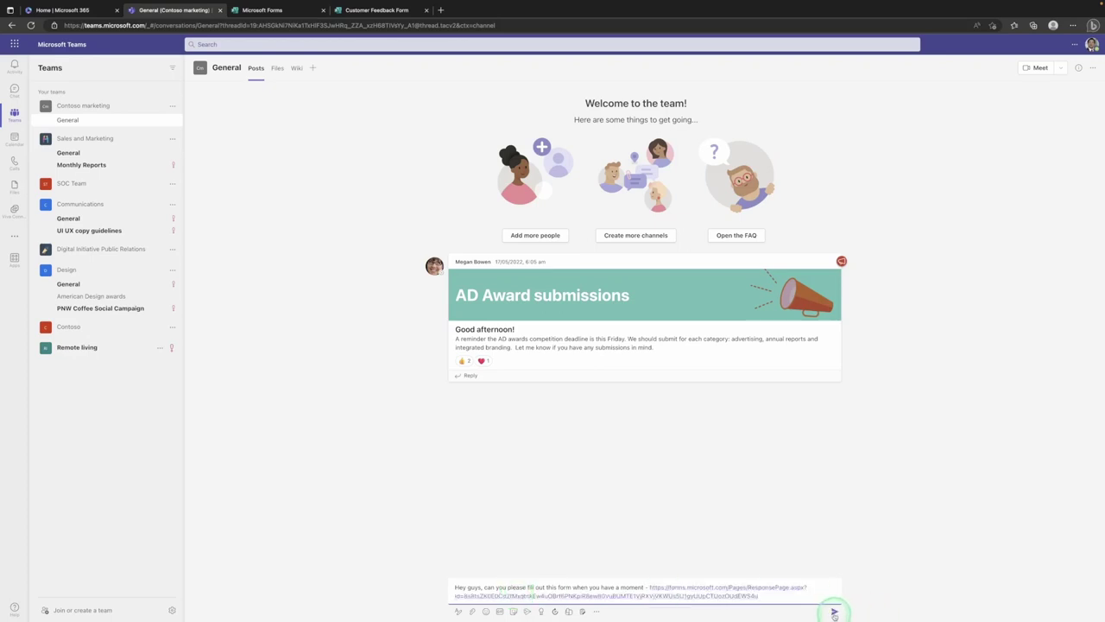
click(834, 612)
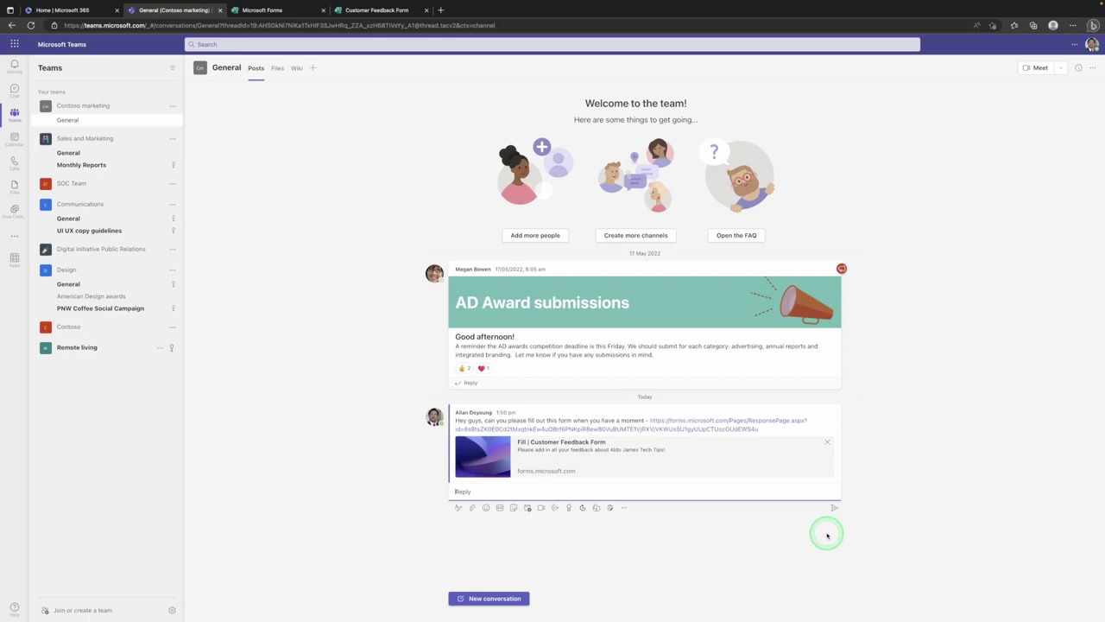
Start a new conversation in the Sales and Marketing team's General channel and search the message apps for "forms"
click(89, 156)
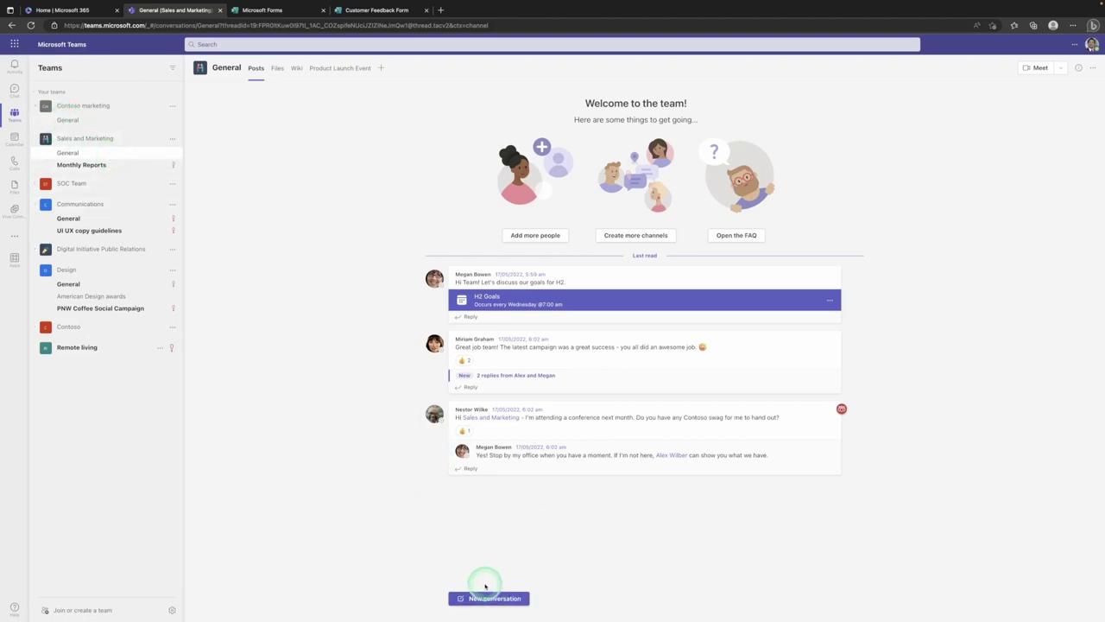
click(489, 597)
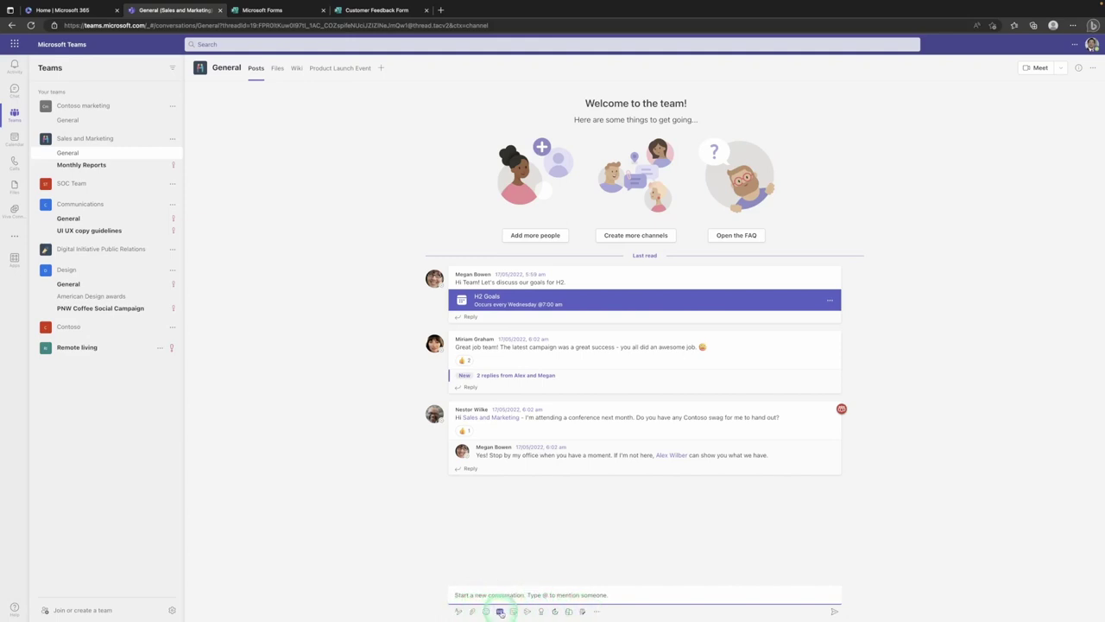
click(597, 612)
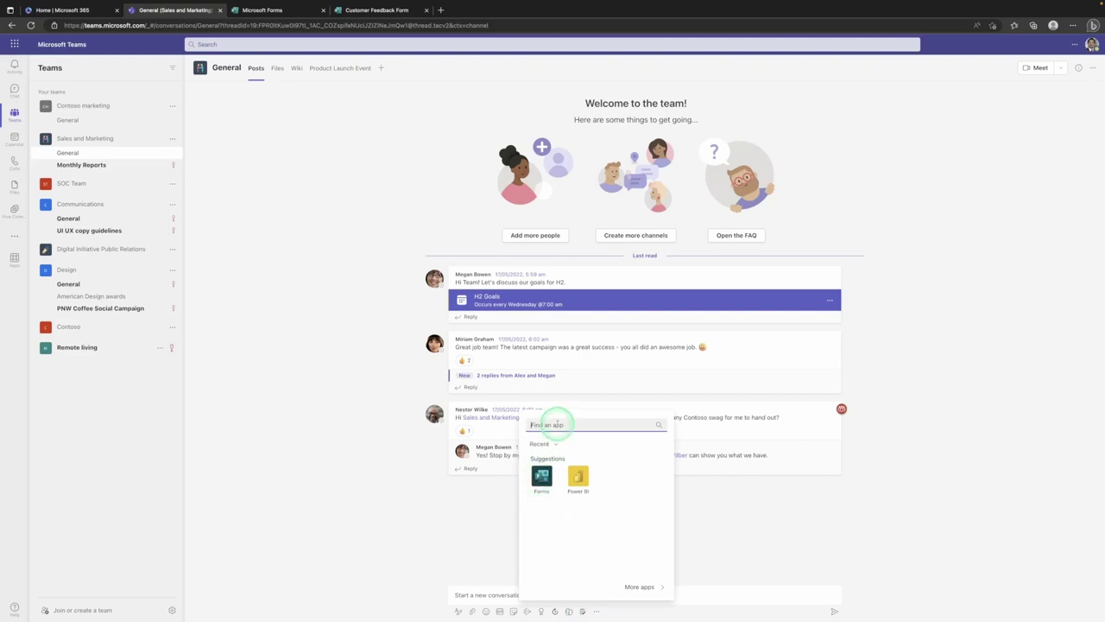
click(557, 423)
text(forms)
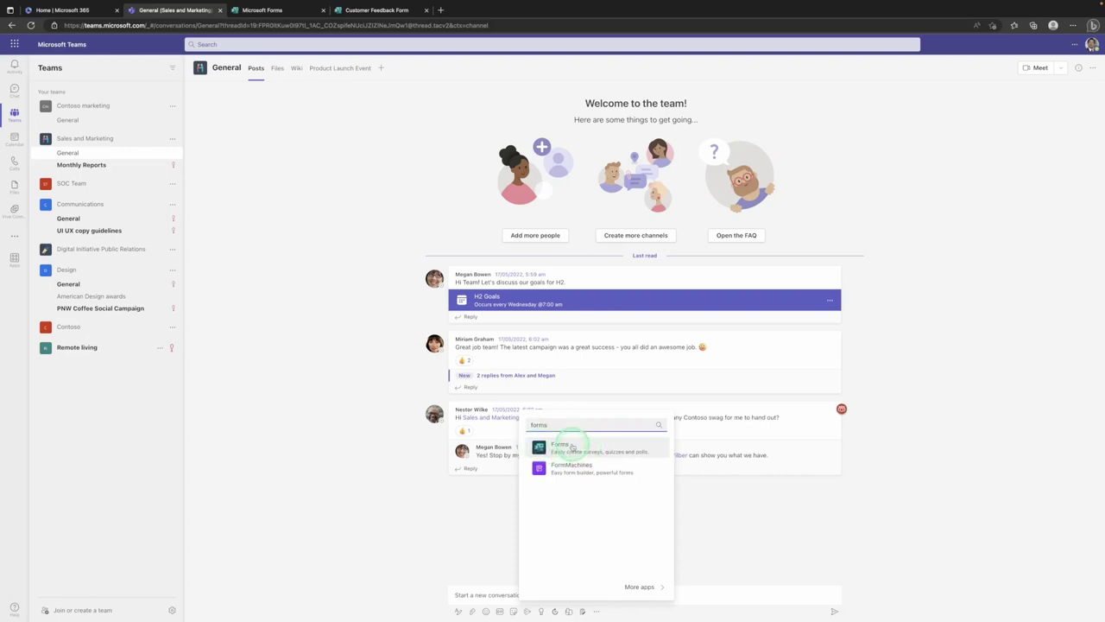
Create a Forms poll asking "Who's keen on next quarter?" with options "Let's do it!", "I need a holiday" and "ahhhhh already?!"
click(573, 449)
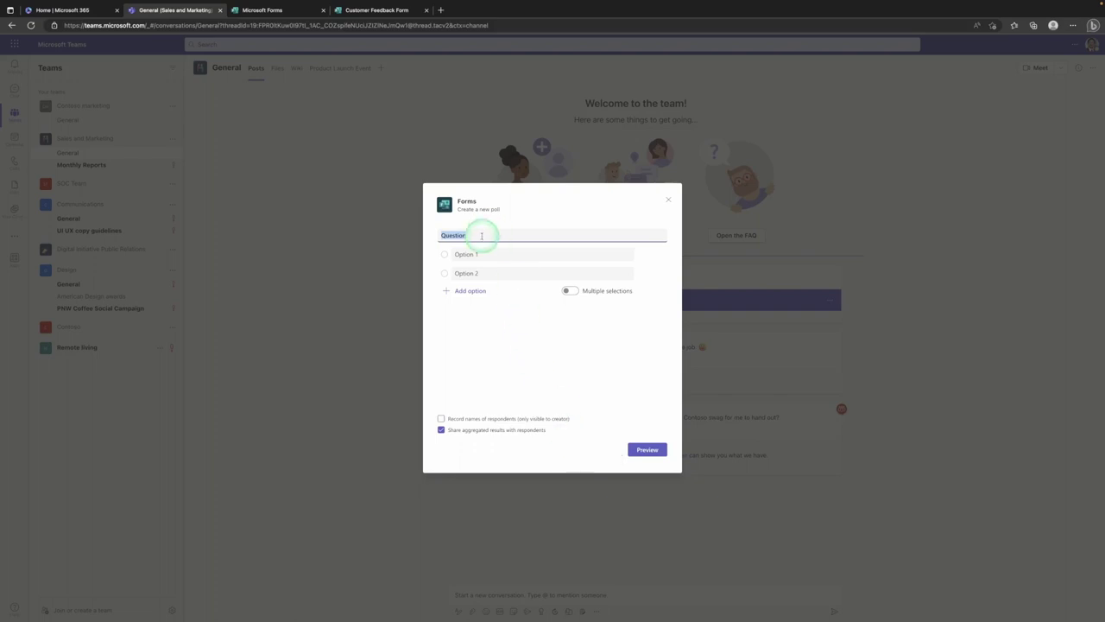
text(Who's I)
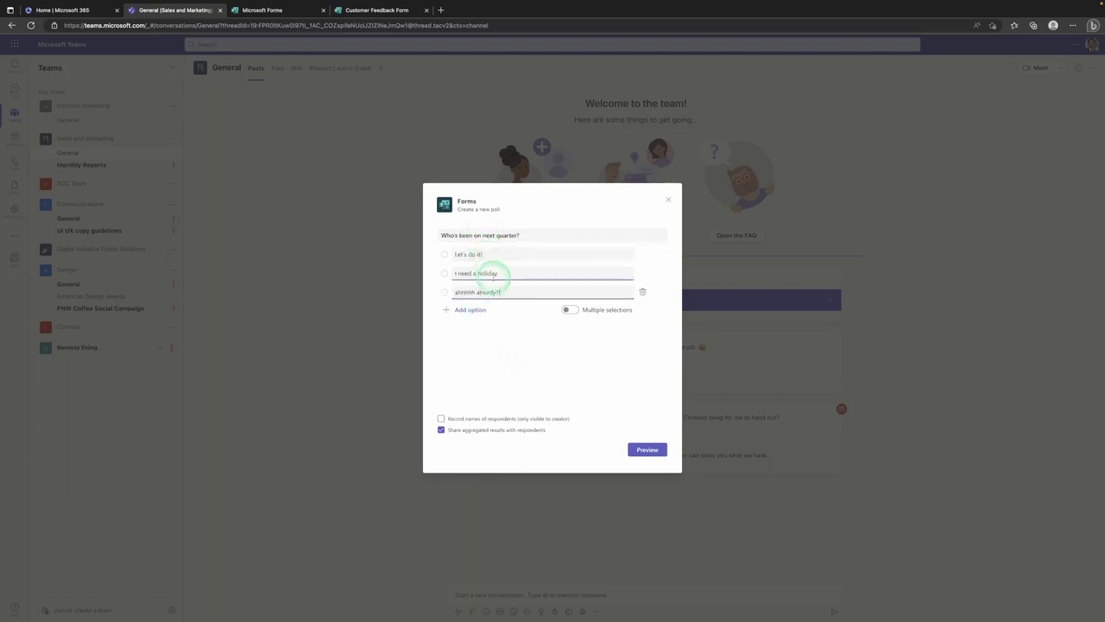
click(485, 308)
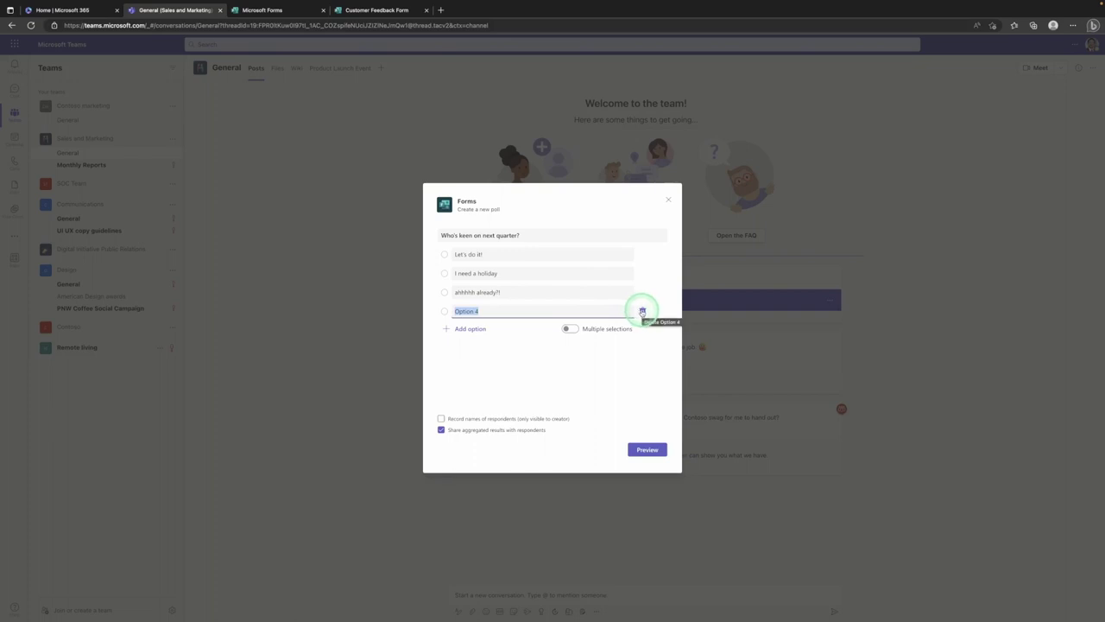
click(571, 331)
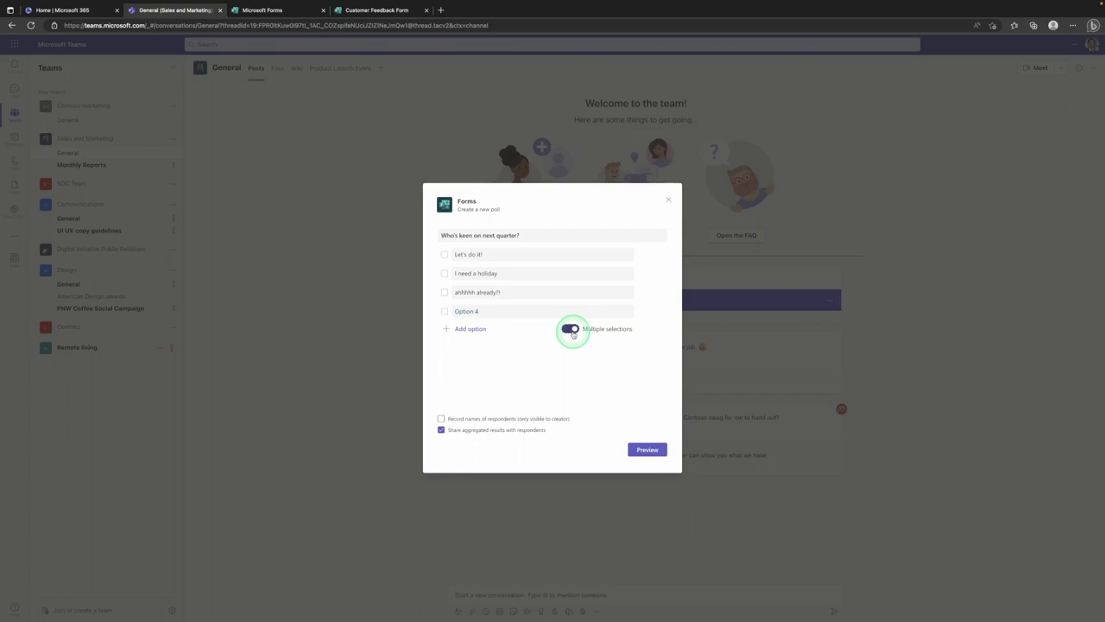
click(572, 331)
click(444, 311)
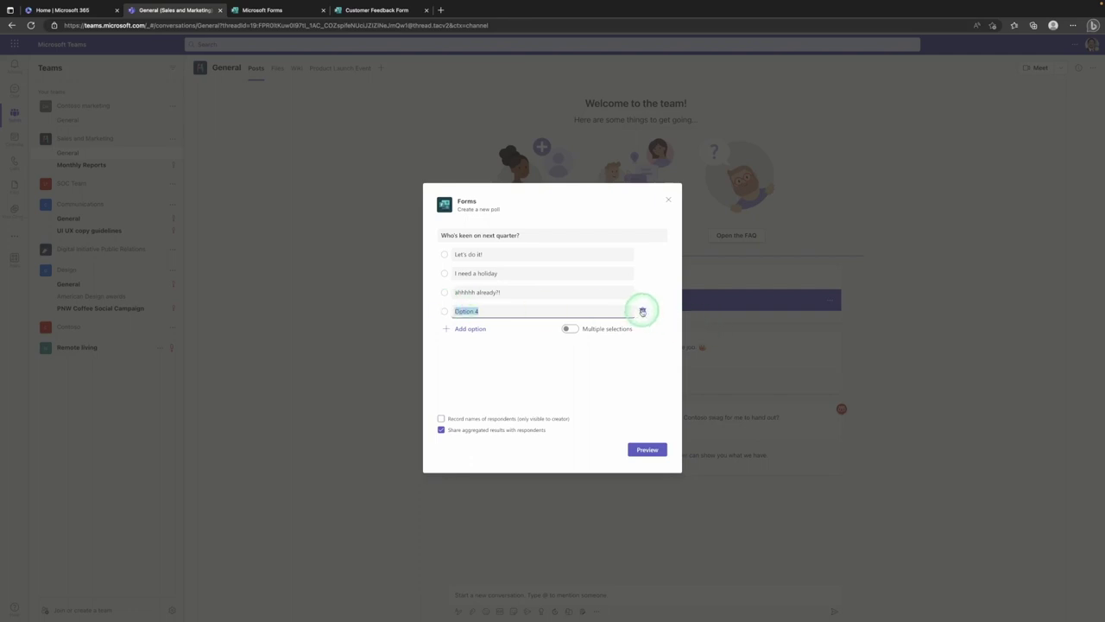
click(642, 311)
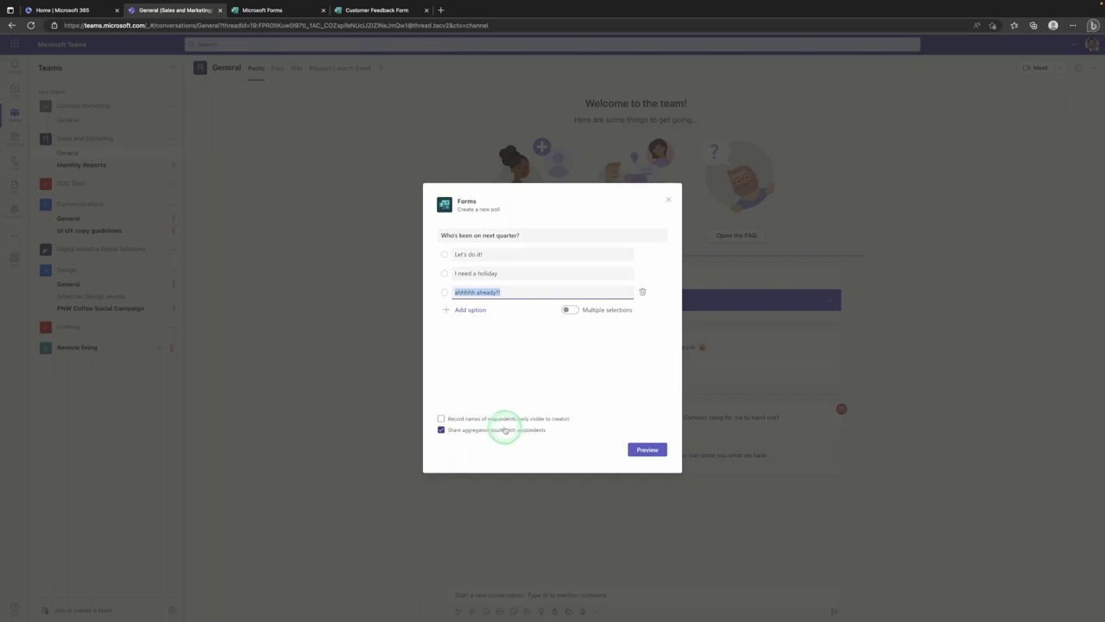
click(441, 419)
click(441, 419)
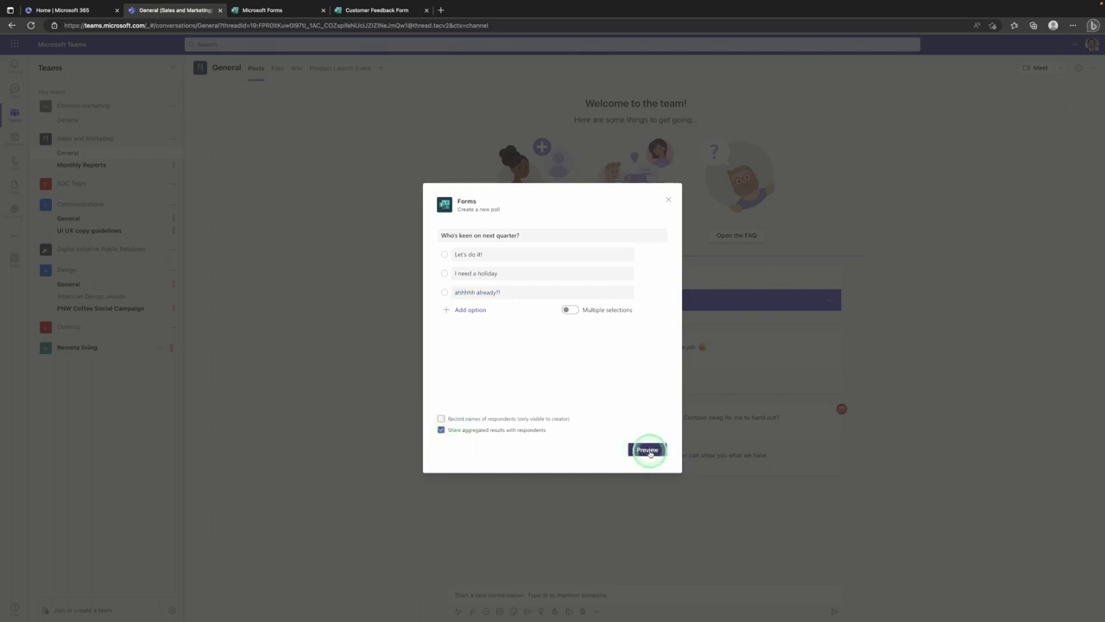
Preview the poll card and send it to the Sales and Marketing General channel
click(649, 451)
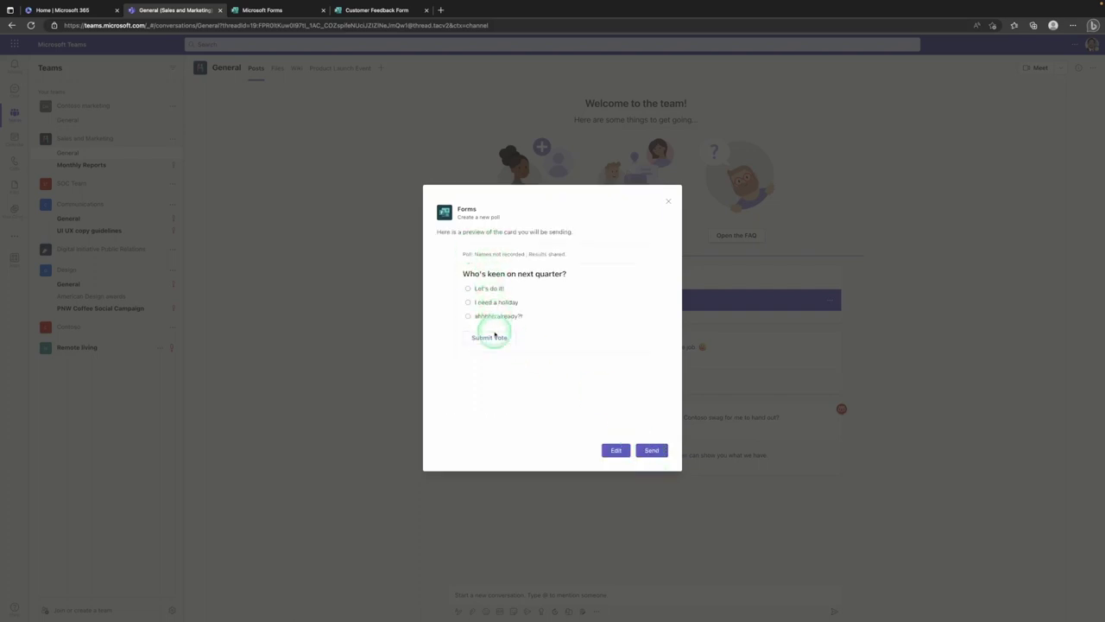
click(645, 448)
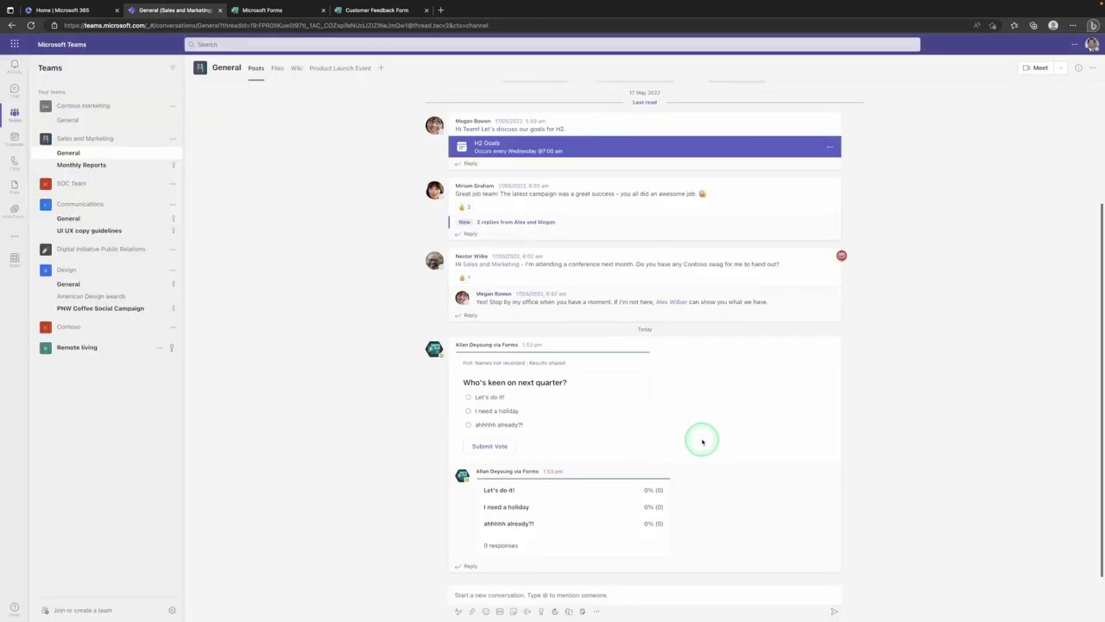